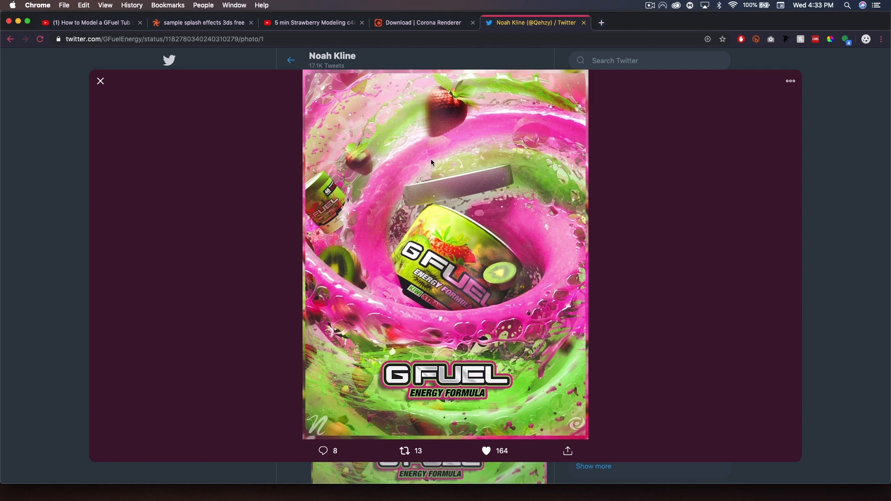
Step: Review the Corona Renderer download page, focusing on the 45-day unlimited demo mode and the available installers
{"action": "left_click", "coordinate": [411, 24]}
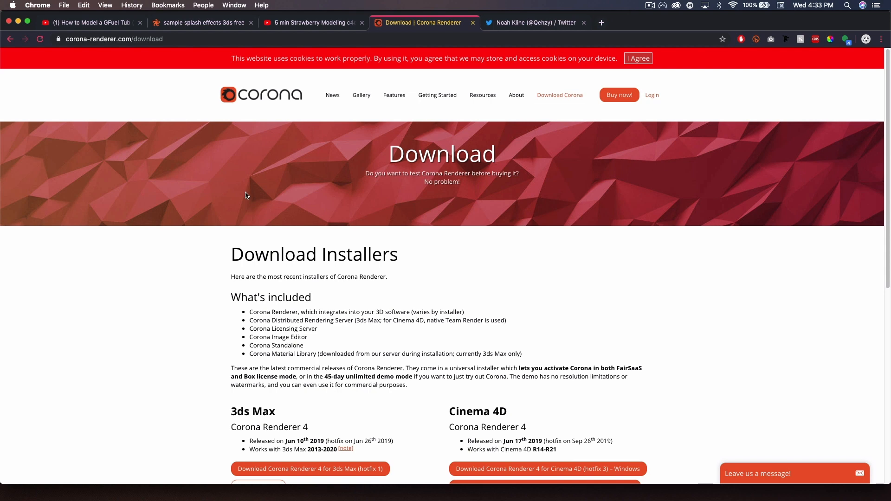
{"action": "scroll", "coordinate": [201, 232], "scroll_direction": "down", "scroll_amount": 3}
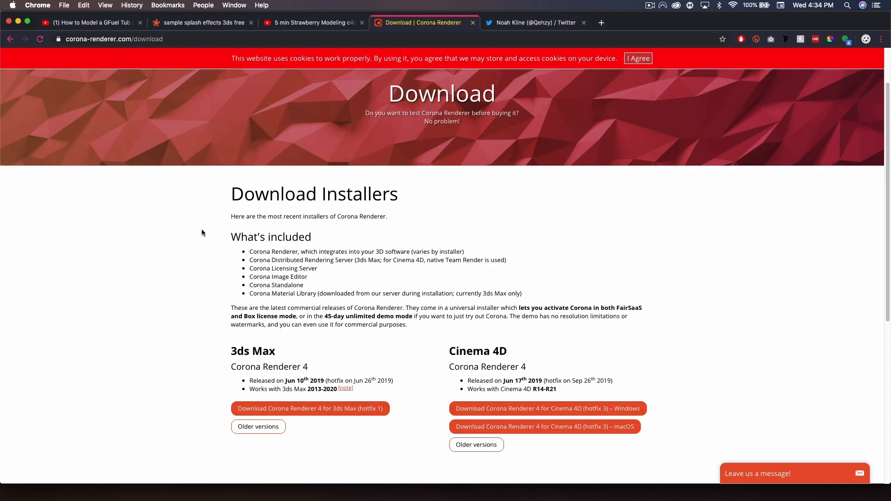
{"action": "left_click_drag", "start_coordinate": [326, 317], "coordinate": [414, 318]}
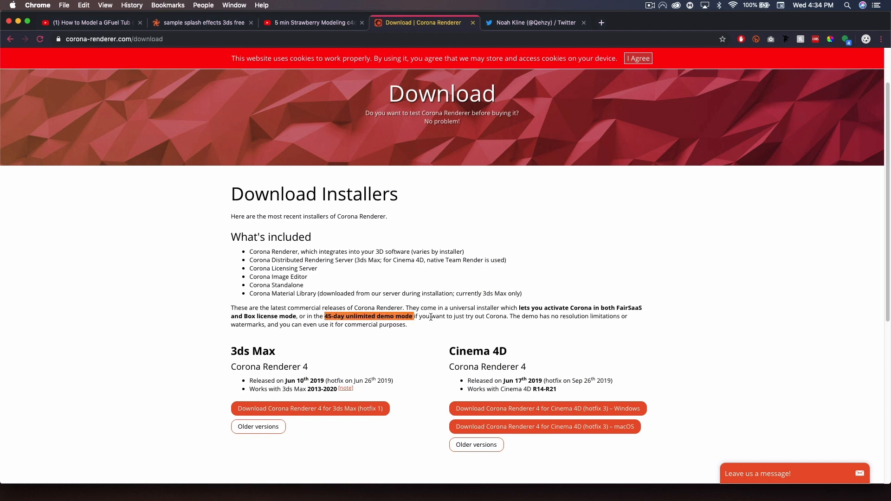
{"action": "left_click", "coordinate": [433, 318]}
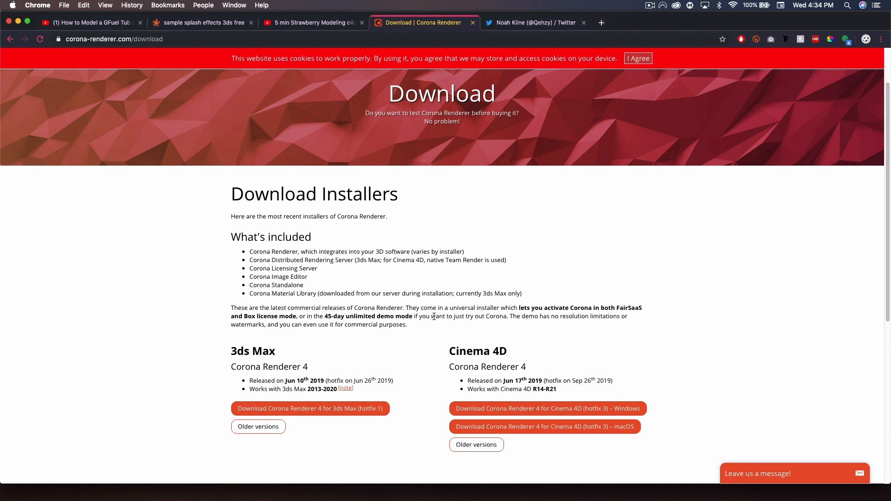
Step: Check the G FUEL artwork on Twitter and the YouTube GFuel tub modelling video with its description's download link
{"action": "key", "text": "ctrl+Tab"}
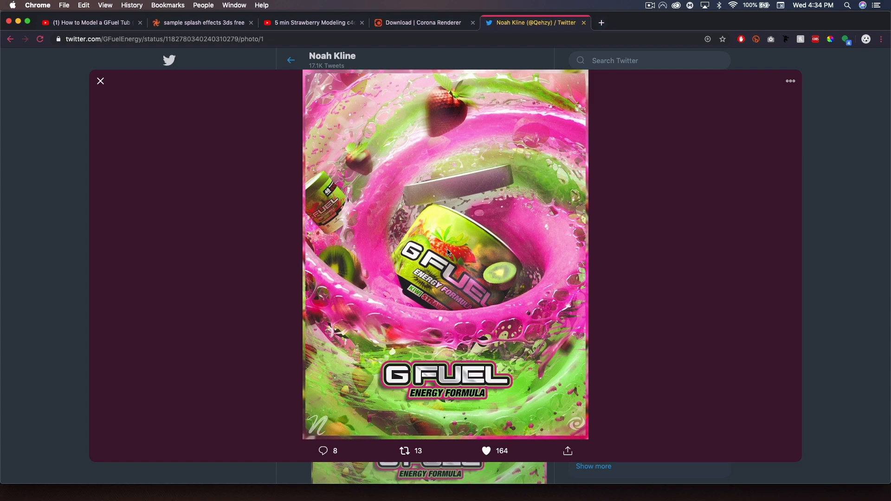
{"action": "left_click", "coordinate": [81, 24]}
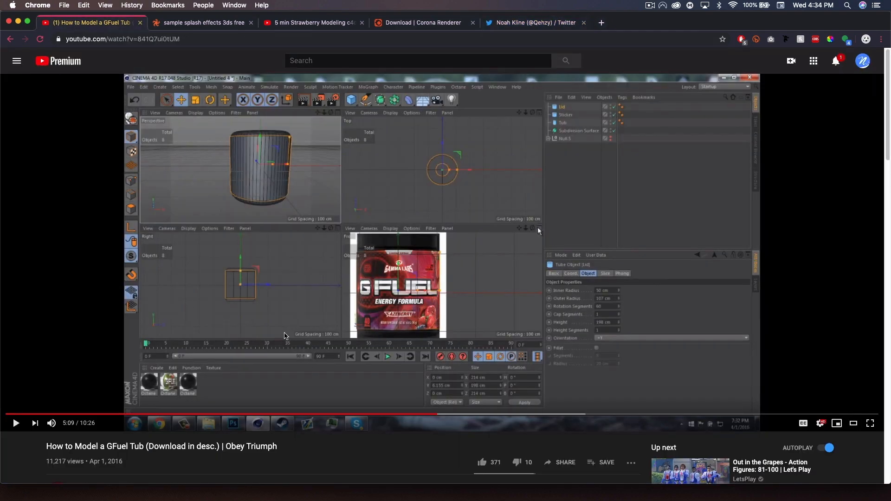
{"action": "scroll", "coordinate": [263, 308], "scroll_direction": "down", "scroll_amount": 4}
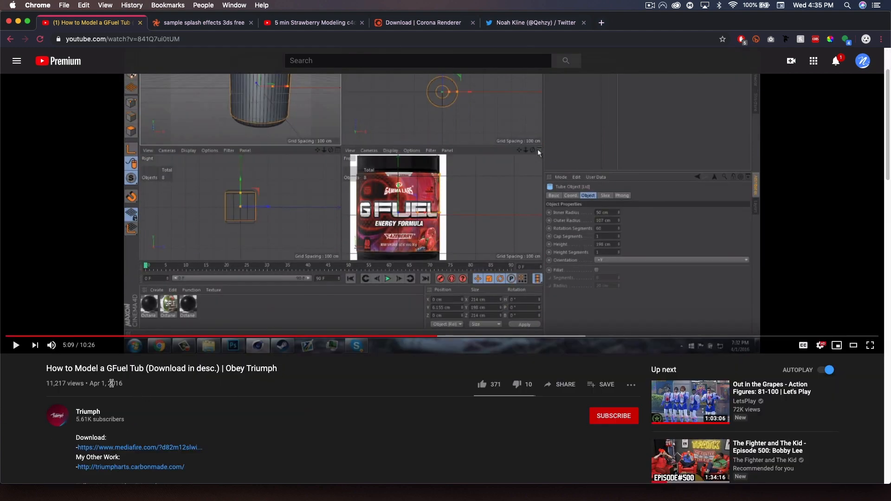
{"action": "scroll", "coordinate": [238, 386], "scroll_direction": "up", "scroll_amount": 4}
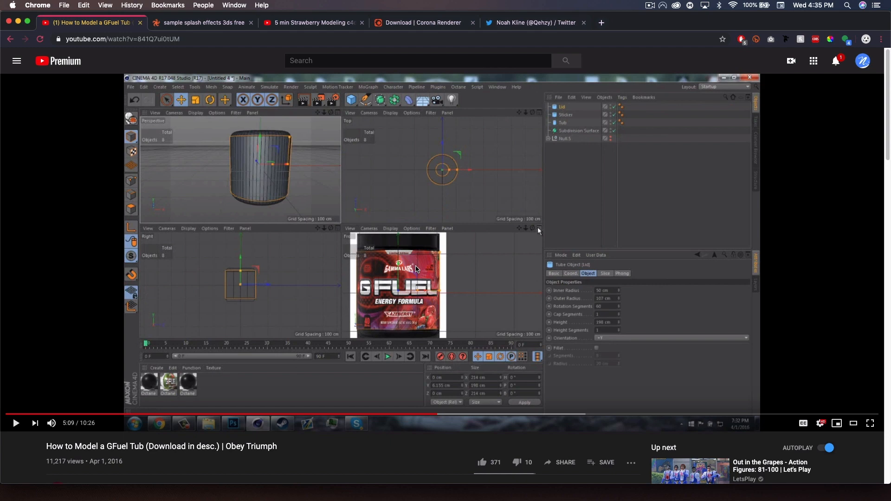
Step: Examine the free Dosch 3D Splash Effects sample model page on TurboSquid
{"action": "left_click", "coordinate": [194, 23]}
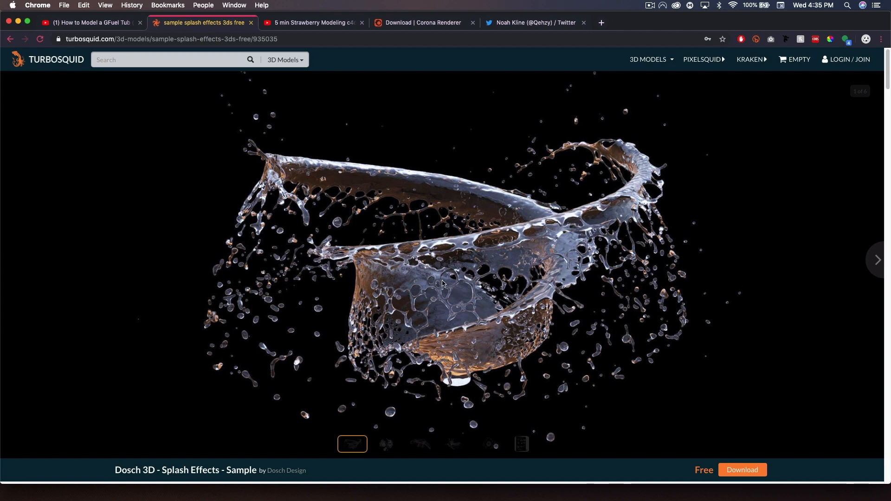
{"action": "scroll", "coordinate": [488, 264], "scroll_direction": "down", "scroll_amount": 1}
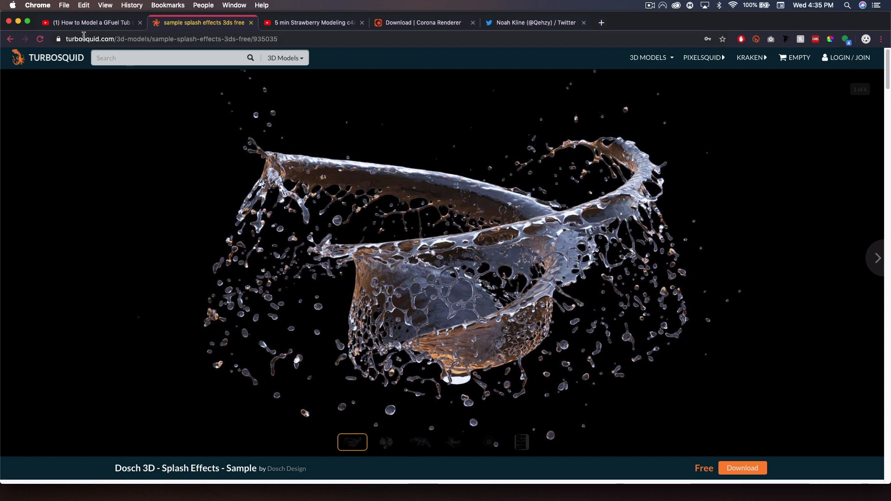
{"action": "scroll", "coordinate": [555, 266], "scroll_direction": "down", "scroll_amount": 1}
{"action": "scroll", "coordinate": [555, 264], "scroll_direction": "up", "scroll_amount": 1}
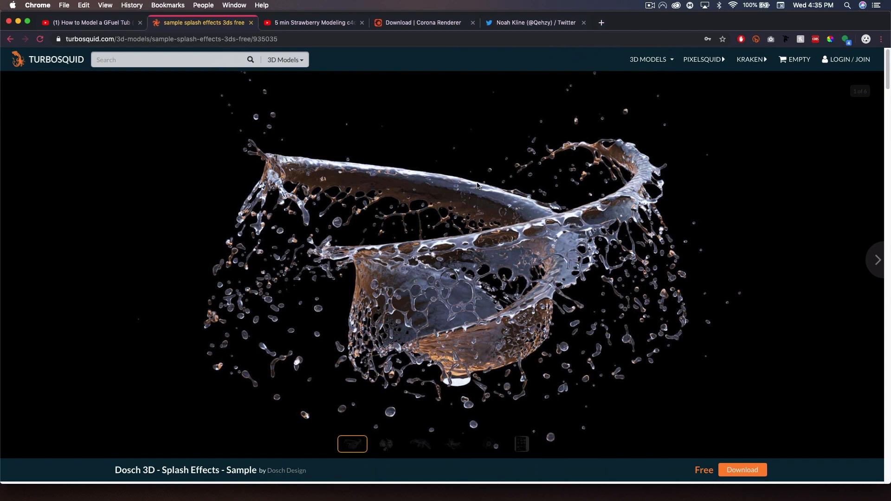
Step: Read through the description of the 5 min Strawberry Modeling c4d tutorial video on YouTube, including the free model link
{"action": "left_click", "coordinate": [302, 26]}
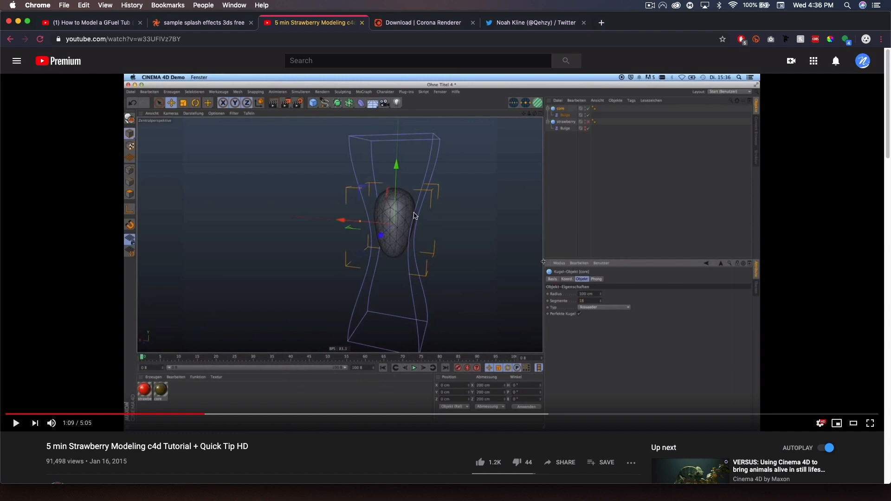
{"action": "scroll", "coordinate": [270, 250], "scroll_direction": "down", "scroll_amount": 4}
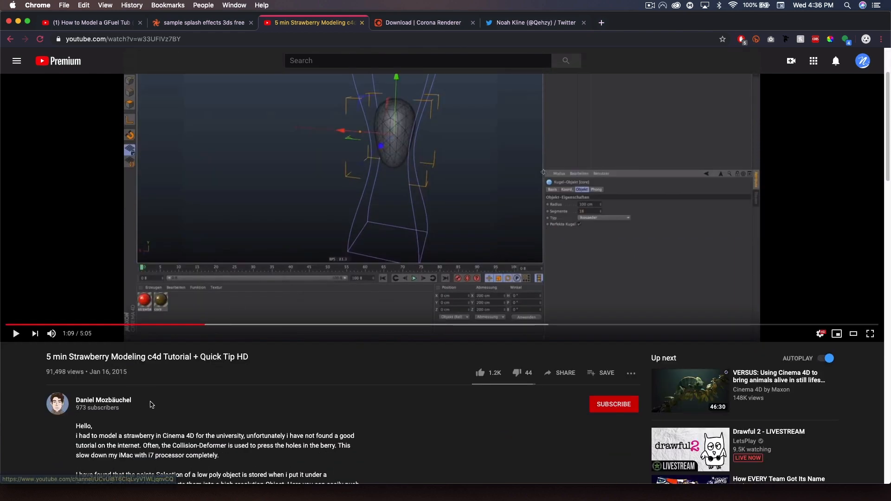
{"action": "scroll", "coordinate": [152, 405], "scroll_direction": "down", "scroll_amount": 3}
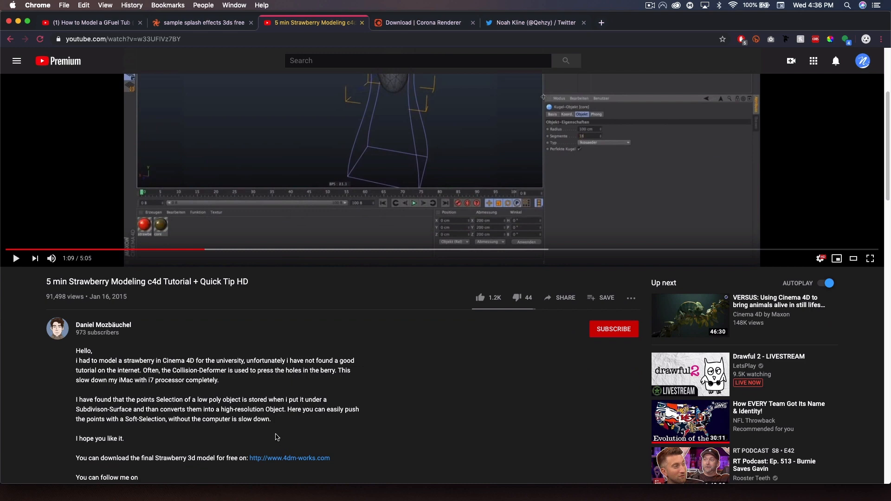
{"action": "scroll", "coordinate": [289, 408], "scroll_direction": "down", "scroll_amount": 7}
{"action": "scroll", "coordinate": [290, 409], "scroll_direction": "up", "scroll_amount": 14}
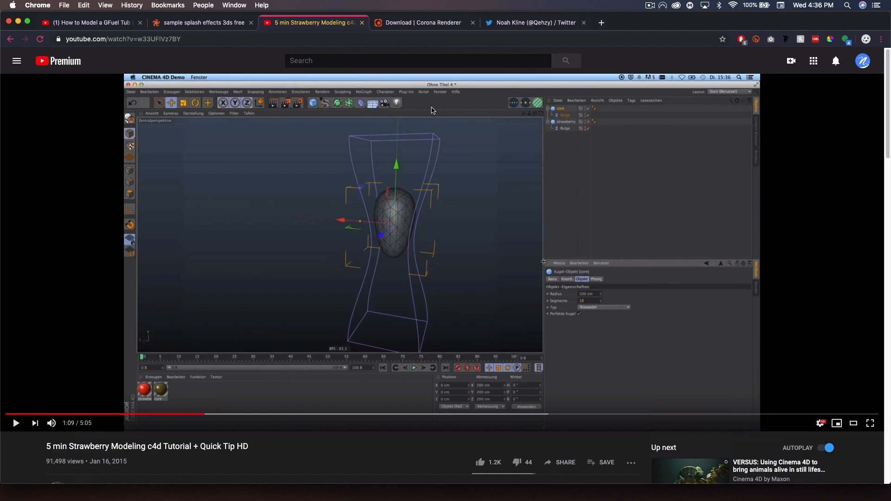
Step: Switch to Cinema 4D, unhide the Big shaker in the GFUEL.c4d scene, and bring the Untitled 2 scene to the front
{"action": "key", "text": "super+Tab"}
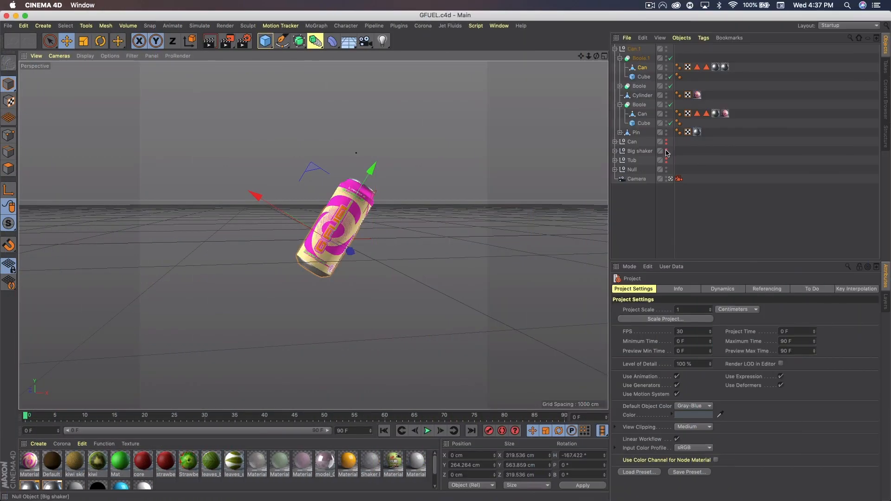
{"action": "left_click", "coordinate": [666, 151]}
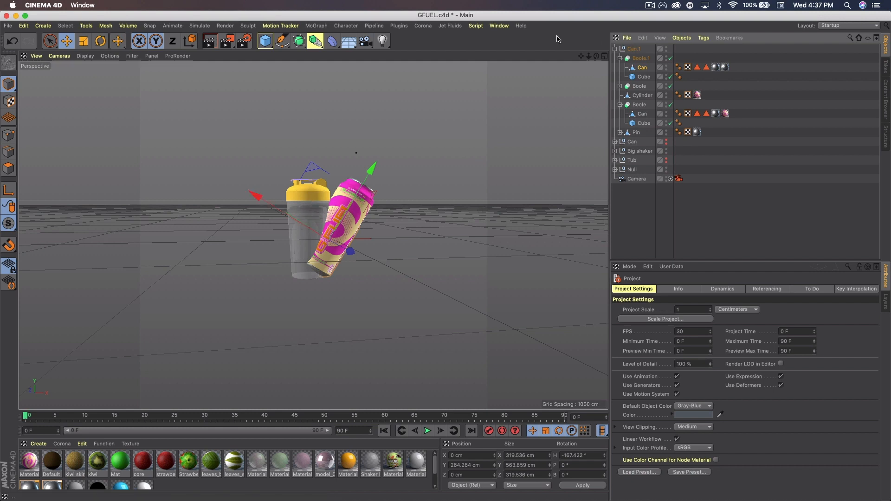
{"action": "left_click", "coordinate": [501, 26]}
{"action": "left_click", "coordinate": [515, 283]}
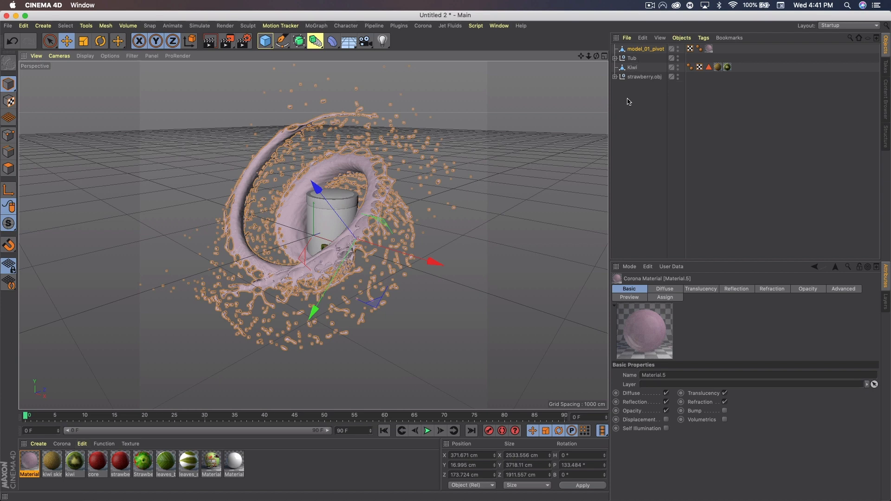
Step: Open the pink splash material in the Material Editor and look over the available Corona material types
{"action": "double_click", "coordinate": [30, 464]}
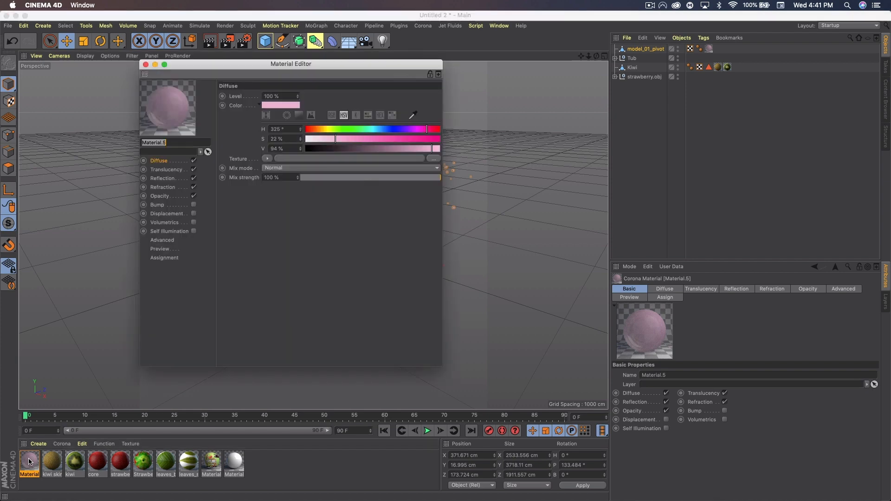
{"action": "left_click_drag", "start_coordinate": [238, 71], "coordinate": [246, 72]}
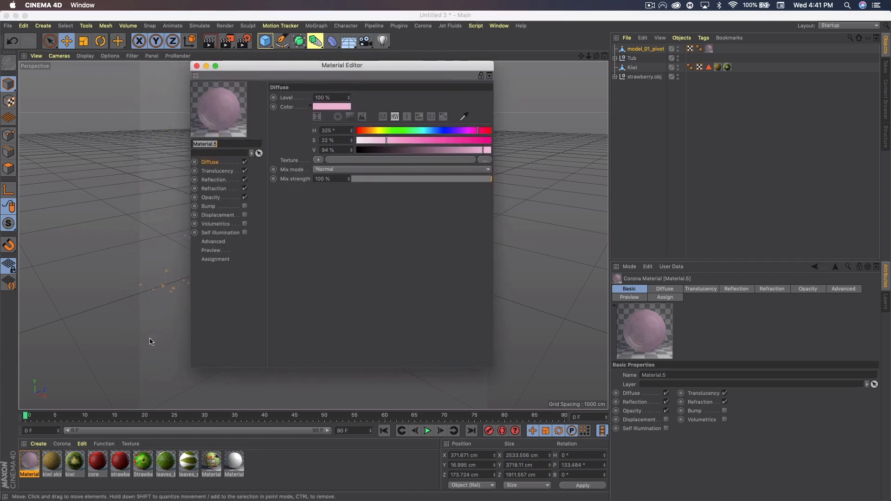
{"action": "left_click", "coordinate": [60, 445]}
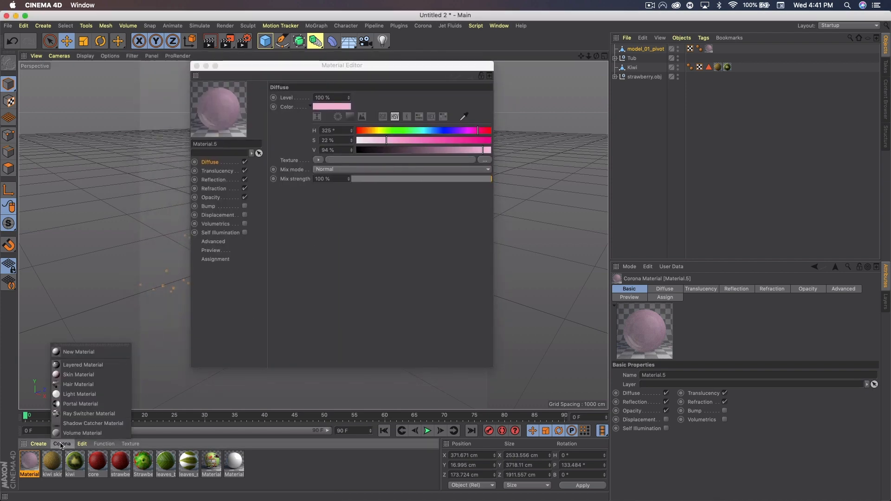
{"action": "left_click", "coordinate": [291, 313]}
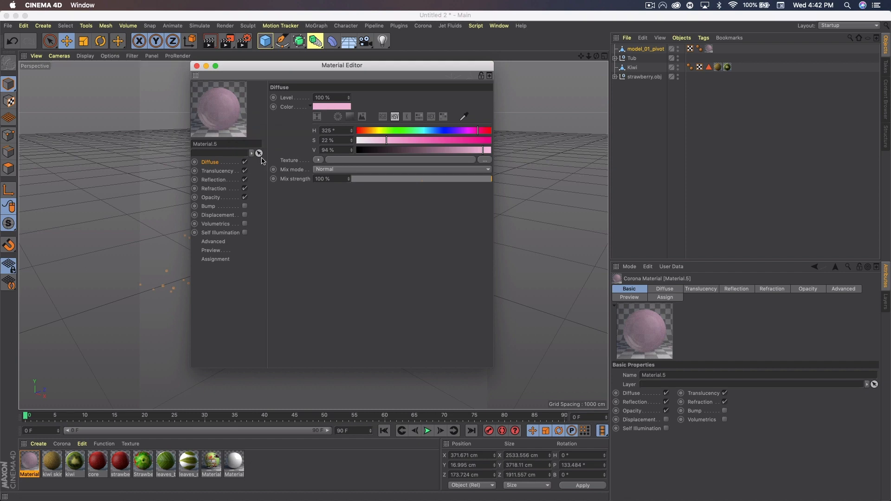
Step: Examine the pink splash material's translucency, reflection, refraction, opacity and diffuse settings, leaving the values as they are, and close its editor
{"action": "left_click", "coordinate": [217, 172]}
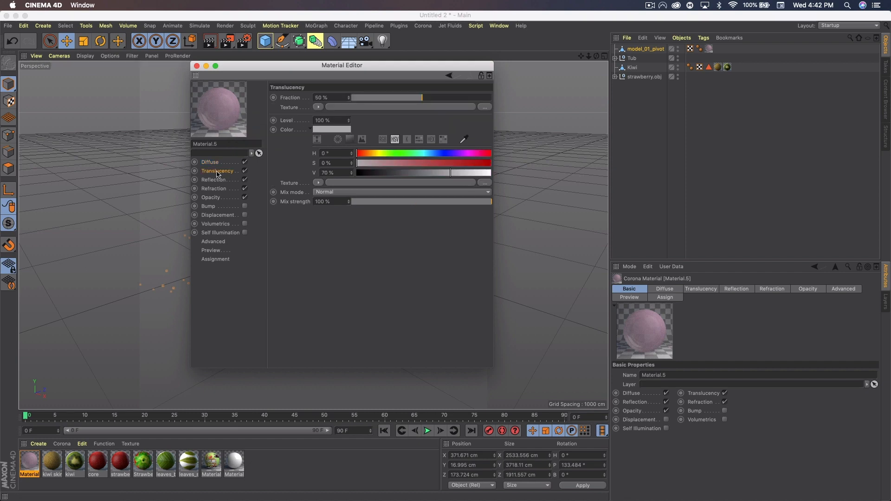
{"action": "left_click_drag", "start_coordinate": [331, 97], "coordinate": [302, 95]}
{"action": "left_click", "coordinate": [214, 180]}
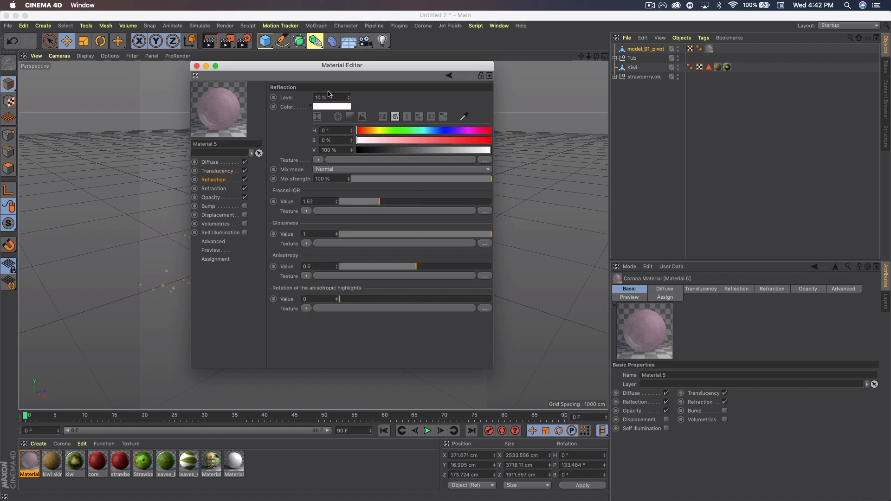
{"action": "left_click_drag", "start_coordinate": [333, 95], "coordinate": [300, 96]}
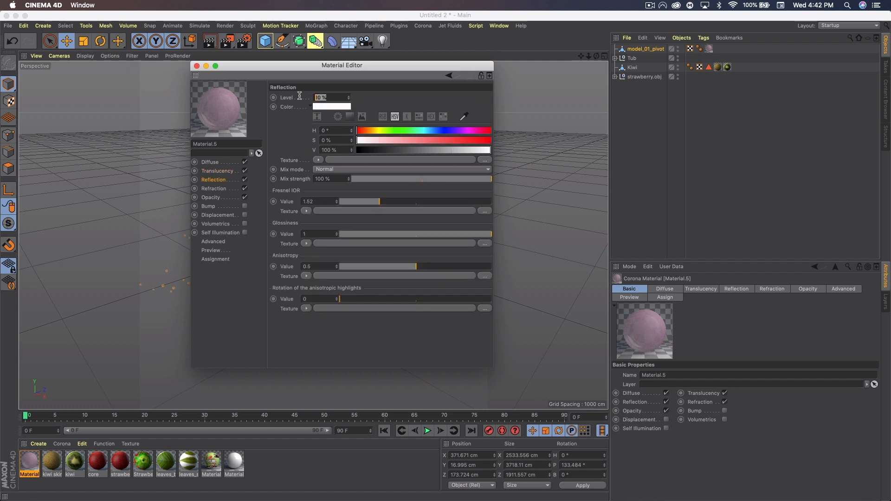
{"action": "left_click", "coordinate": [216, 189]}
{"action": "left_click_drag", "start_coordinate": [340, 97], "coordinate": [315, 97]}
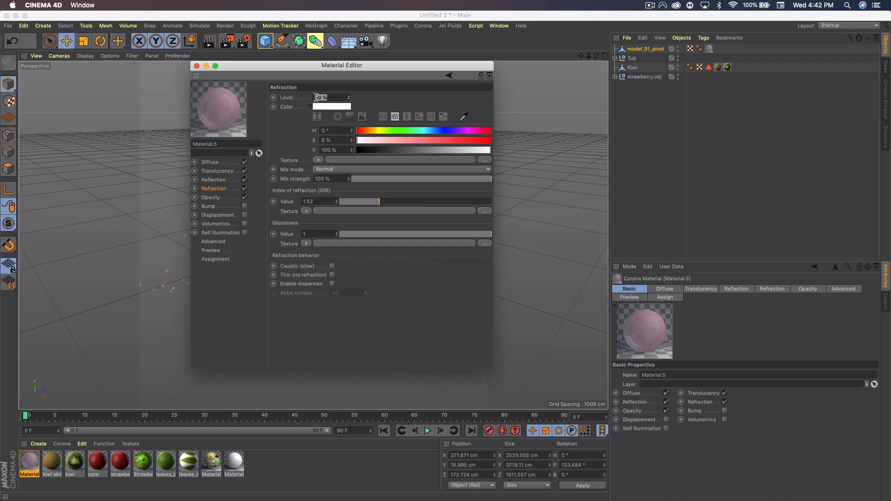
{"action": "left_click", "coordinate": [226, 198]}
{"action": "left_click_drag", "start_coordinate": [337, 98], "coordinate": [308, 98]}
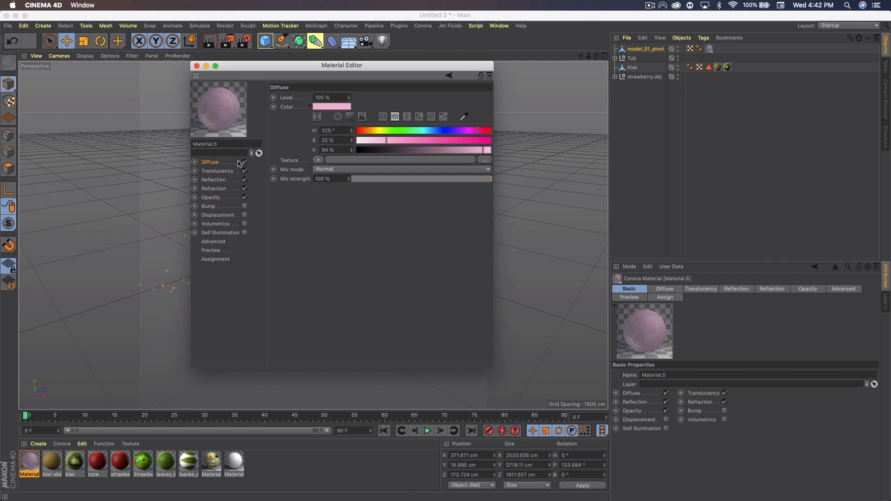
{"action": "left_click", "coordinate": [196, 65]}
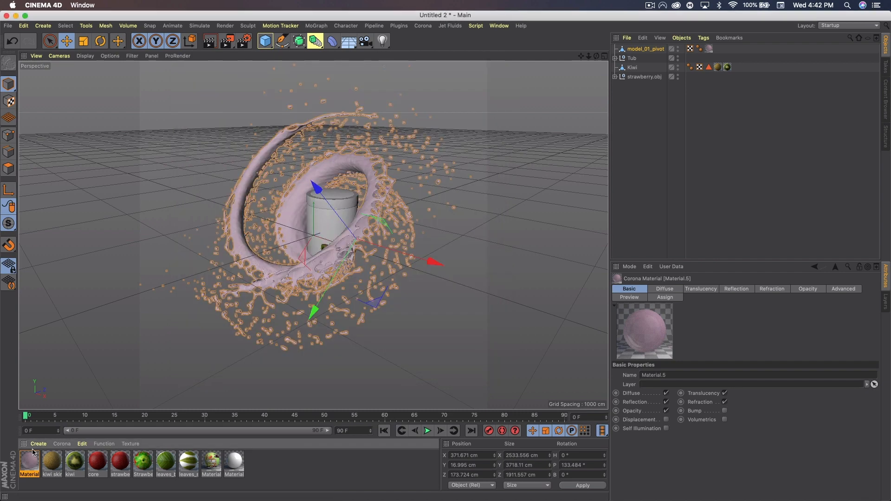
Step: Duplicate the pink splash material and recolour one copy light green by setting its diffuse hue to 109°
{"action": "key", "text": "super+c"}
{"action": "key", "text": "super+v"}
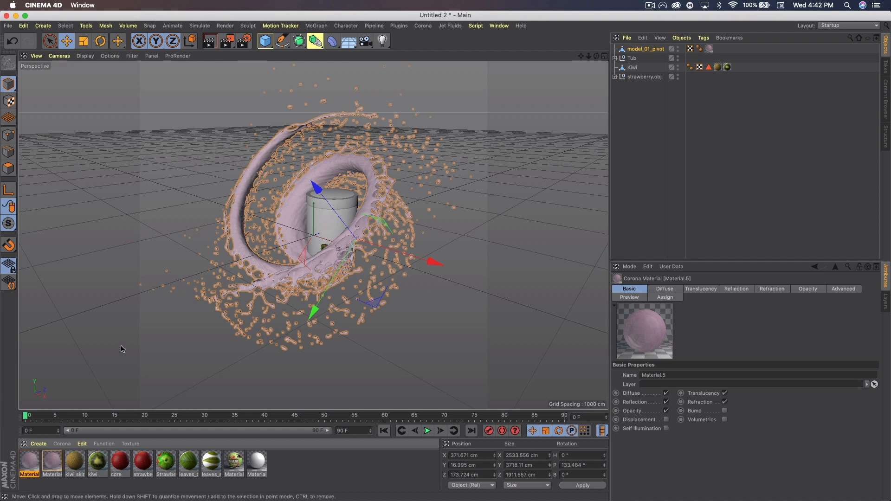
{"action": "double_click", "coordinate": [30, 461]}
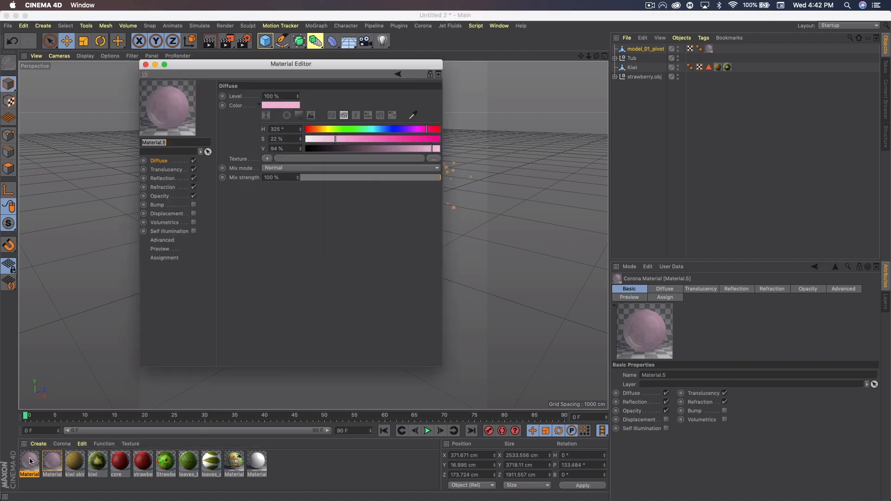
{"action": "left_click", "coordinate": [346, 129]}
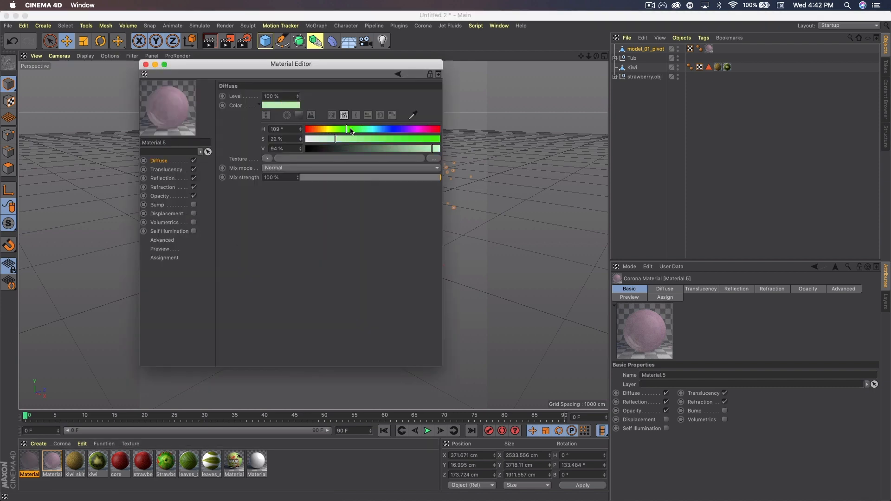
{"action": "left_click", "coordinate": [145, 65]}
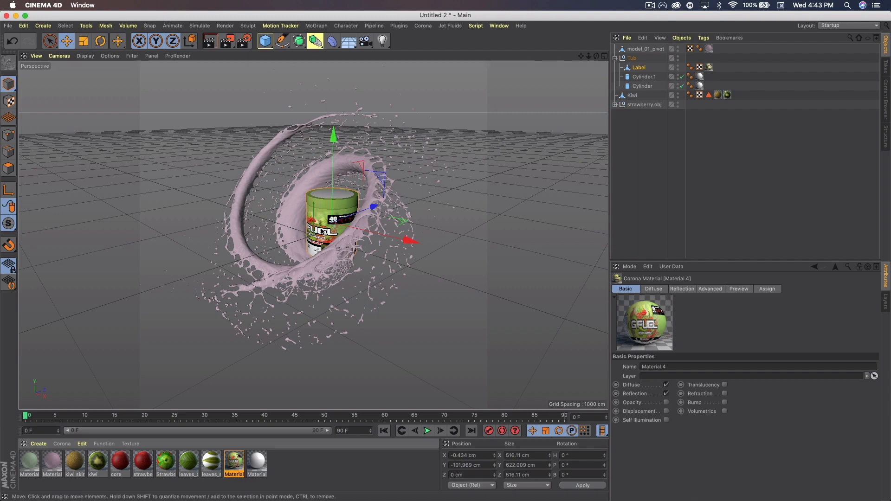
Step: Select the strawberry.obj group and move it out beside the tub, to about X 712 cm
{"action": "left_click_drag", "start_coordinate": [589, 56], "coordinate": [634, 47]}
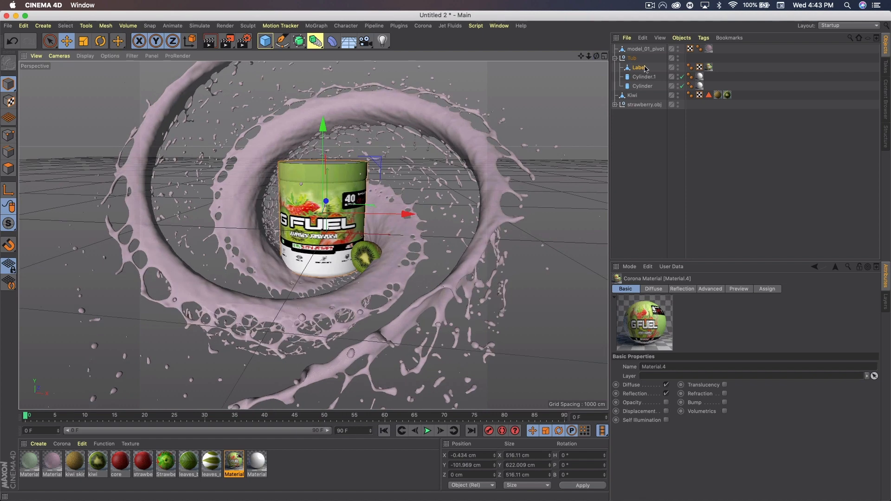
{"action": "left_click", "coordinate": [645, 104]}
{"action": "left_click_drag", "start_coordinate": [356, 271], "coordinate": [534, 262]}
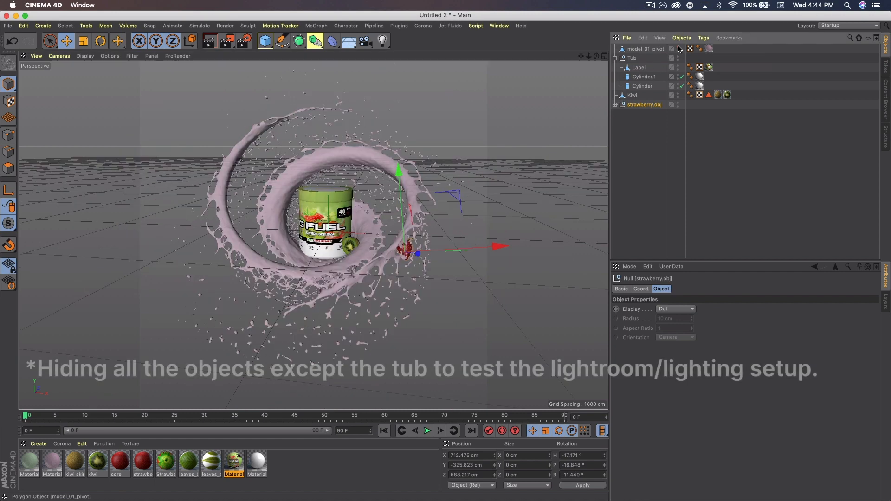
Step: Hide the model_01_pivot splash, the Kiwi and the strawberry.obj group in both editor and renderer, leaving only the tub
{"action": "double_click", "coordinate": [678, 47]}
{"action": "double_click", "coordinate": [678, 51]}
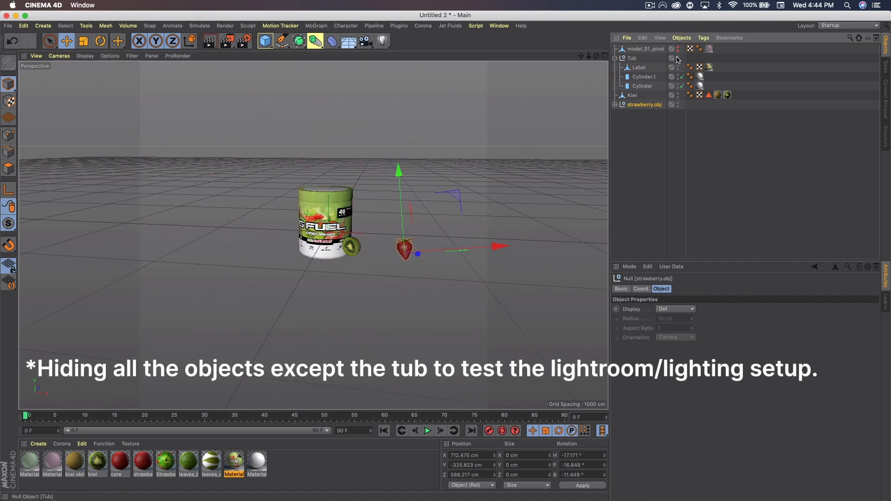
{"action": "left_click", "coordinate": [679, 94]}
{"action": "double_click", "coordinate": [679, 97]}
{"action": "double_click", "coordinate": [678, 103]}
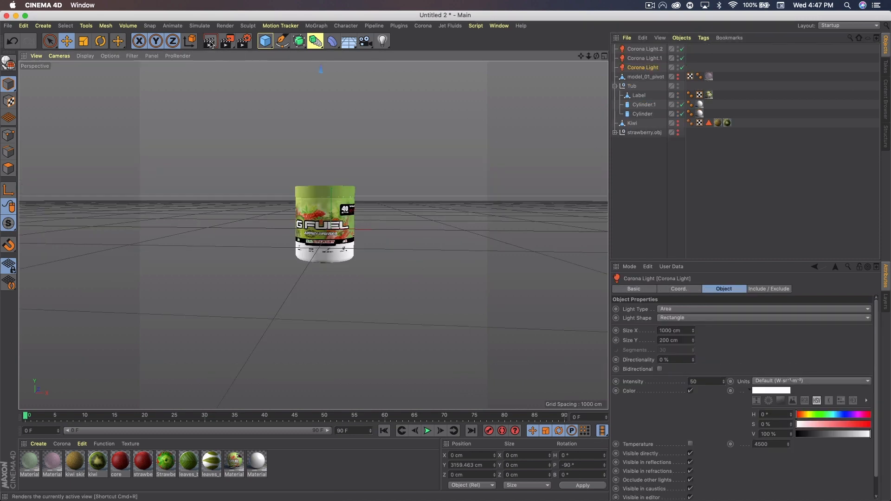
Step: Run a Corona interactive render of the tub, check the LightMix entries for the three lights, and close the frame buffer
{"action": "left_click", "coordinate": [424, 26]}
{"action": "left_click", "coordinate": [457, 145]}
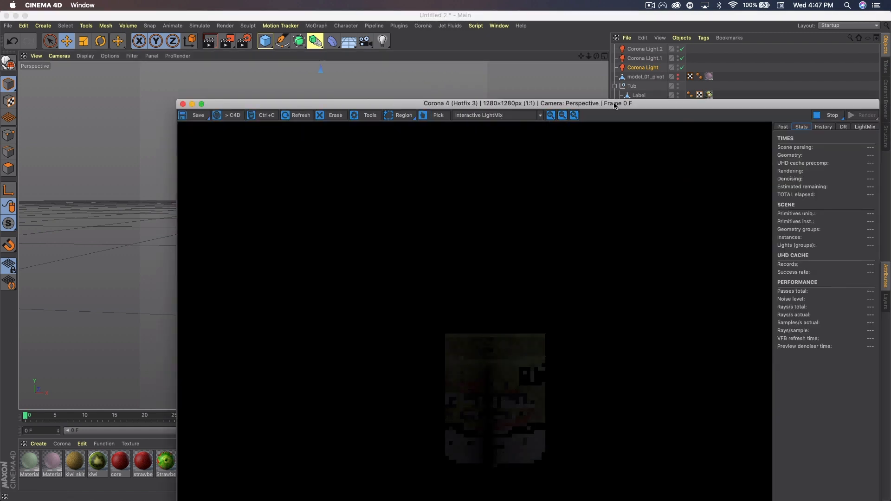
{"action": "left_click_drag", "start_coordinate": [611, 114], "coordinate": [528, 16]}
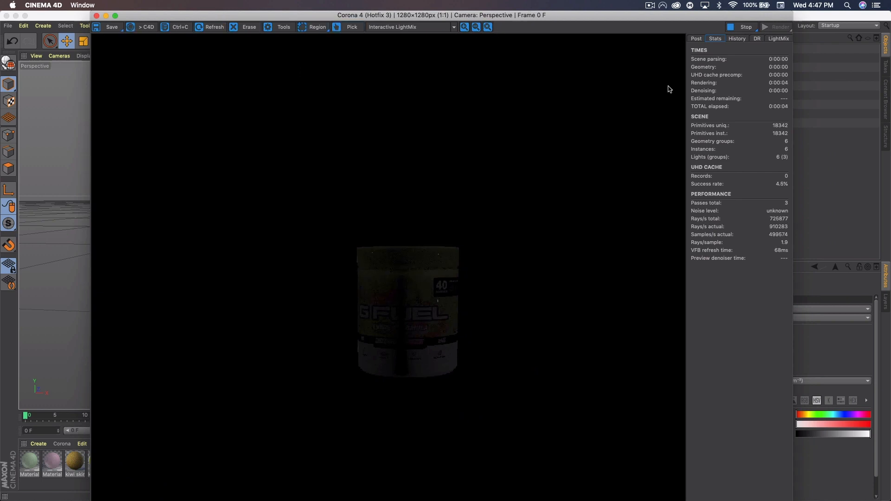
{"action": "left_click", "coordinate": [778, 39]}
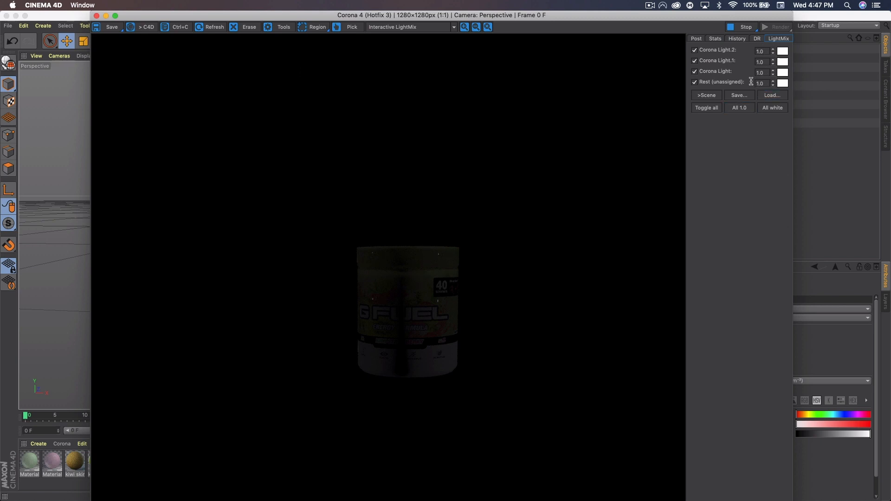
{"action": "left_click", "coordinate": [96, 16]}
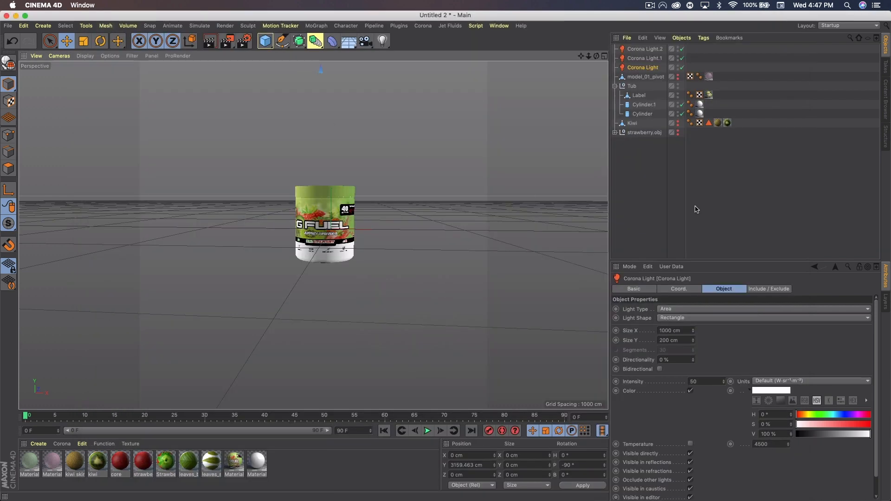
Step: Group the three Corona lights into a null named Lights and place it at the end of the object hierarchy
{"action": "left_click", "coordinate": [645, 49], "text": "shift"}
{"action": "right_click", "coordinate": [644, 50]}
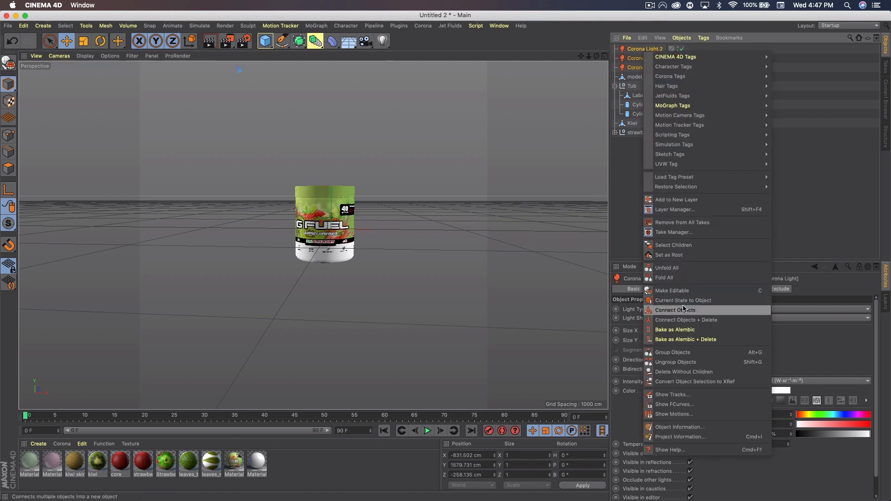
{"action": "left_click", "coordinate": [682, 353]}
{"action": "double_click", "coordinate": [632, 50]}
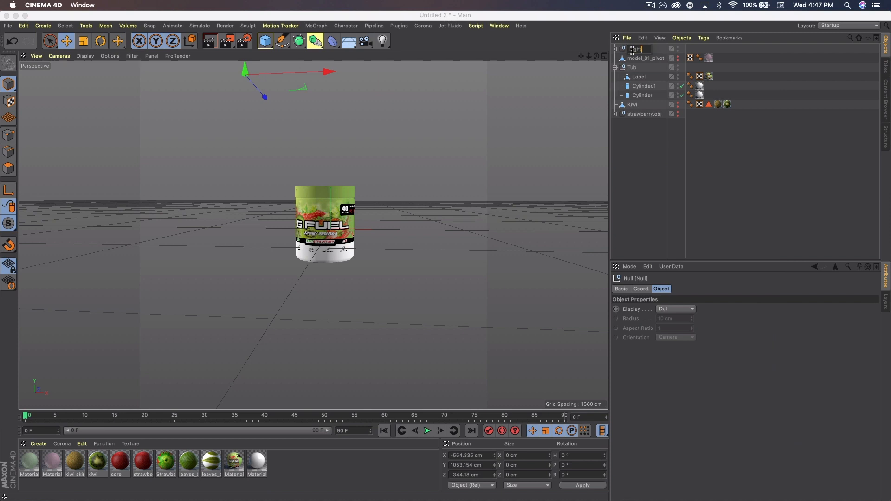
{"action": "key", "text": "Return"}
{"action": "left_click_drag", "start_coordinate": [632, 49], "coordinate": [637, 120]}
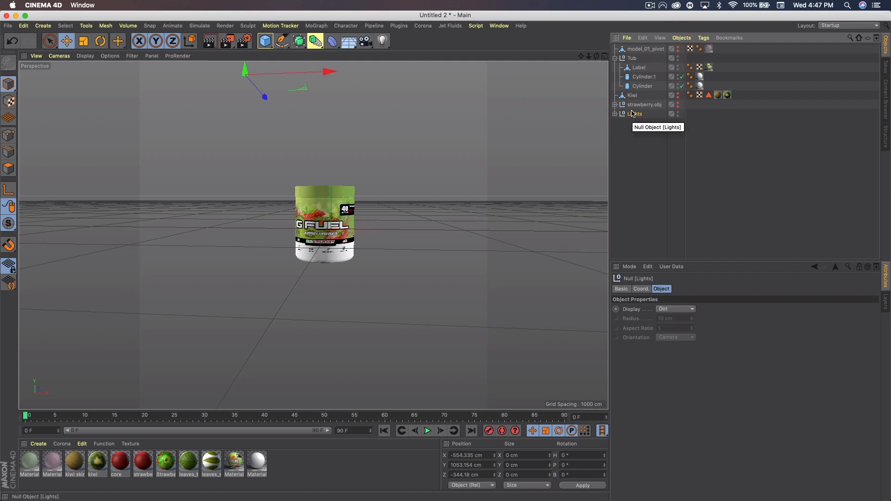
Step: Duplicate the Tub group, hide the copy in editor and renderer, and place it below Kiwi in the object hierarchy
{"action": "left_click", "coordinate": [615, 58]}
{"action": "left_click", "coordinate": [634, 59]}
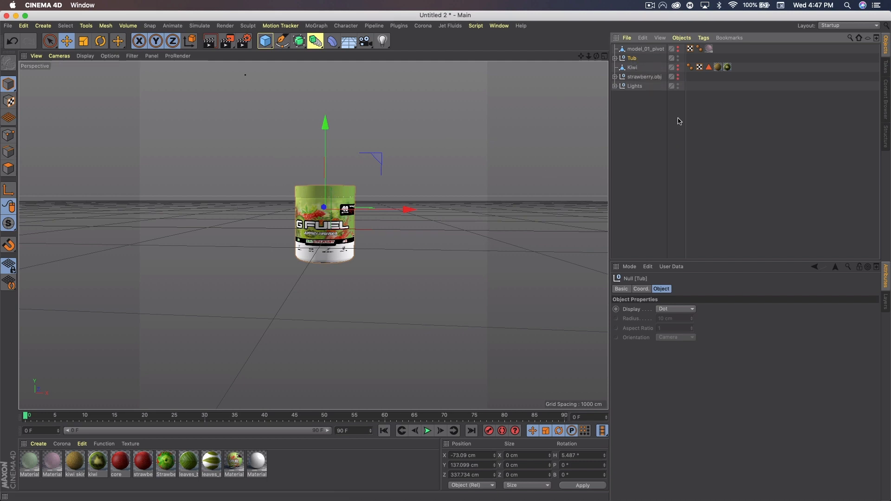
{"action": "key", "text": "super+v"}
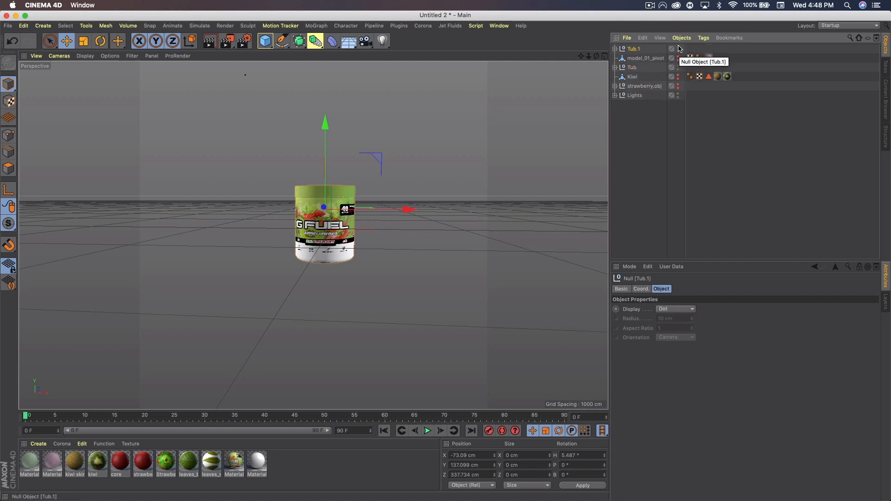
{"action": "left_click_drag", "start_coordinate": [640, 50], "coordinate": [639, 82]}
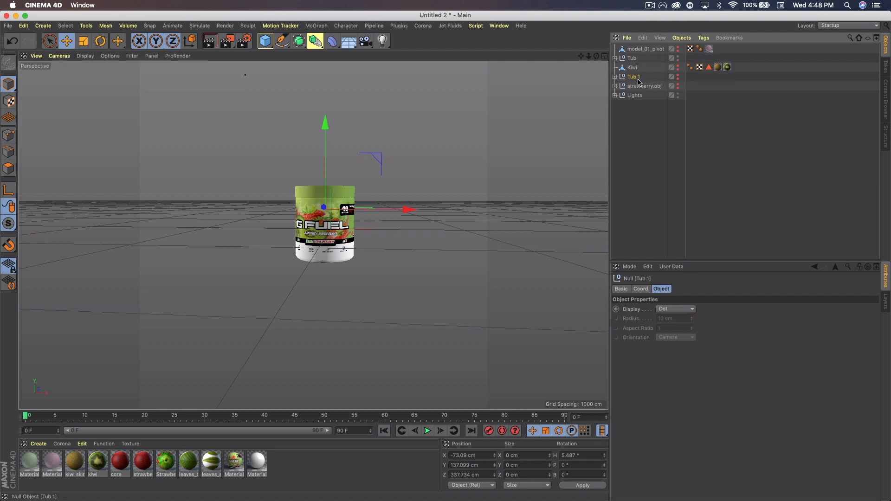
Step: Open the Label object inside the visible Tub group for polygon editing with Live Selection
{"action": "left_click", "coordinate": [615, 58]}
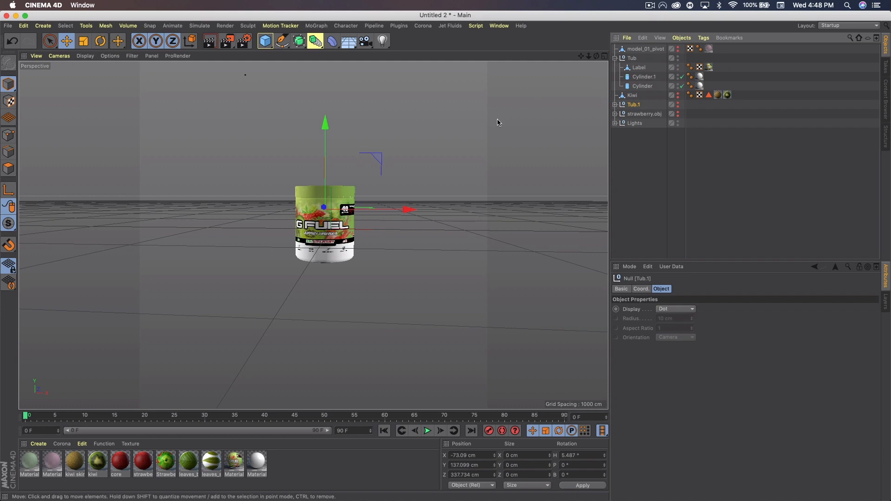
{"action": "left_click", "coordinate": [639, 68]}
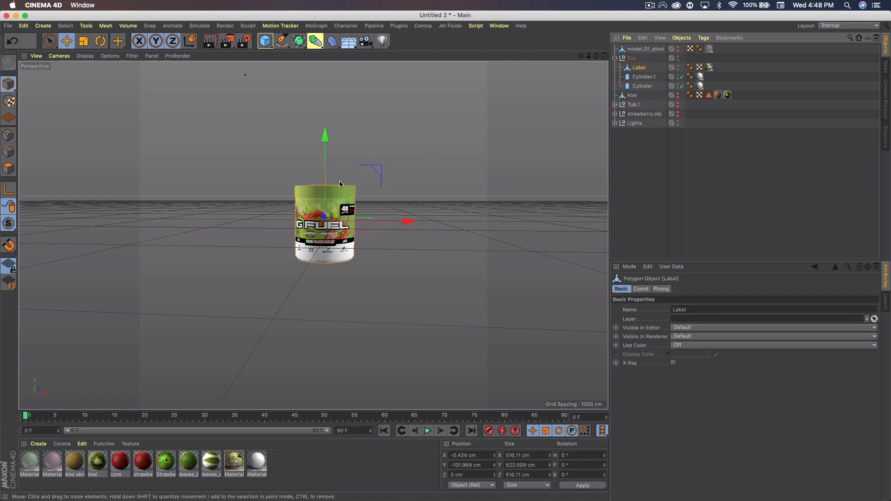
{"action": "left_click_drag", "start_coordinate": [590, 53], "coordinate": [640, 53]}
{"action": "left_click_drag", "start_coordinate": [583, 55], "coordinate": [559, 156]}
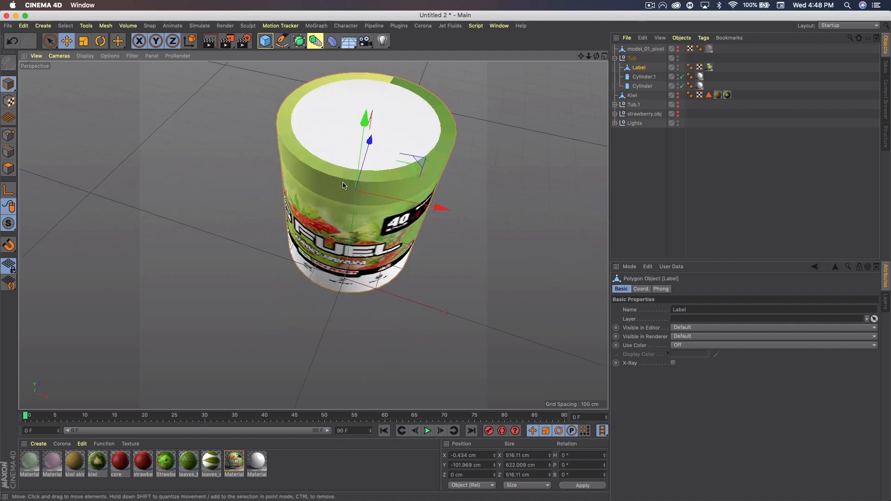
{"action": "left_click_drag", "start_coordinate": [597, 56], "coordinate": [623, 9]}
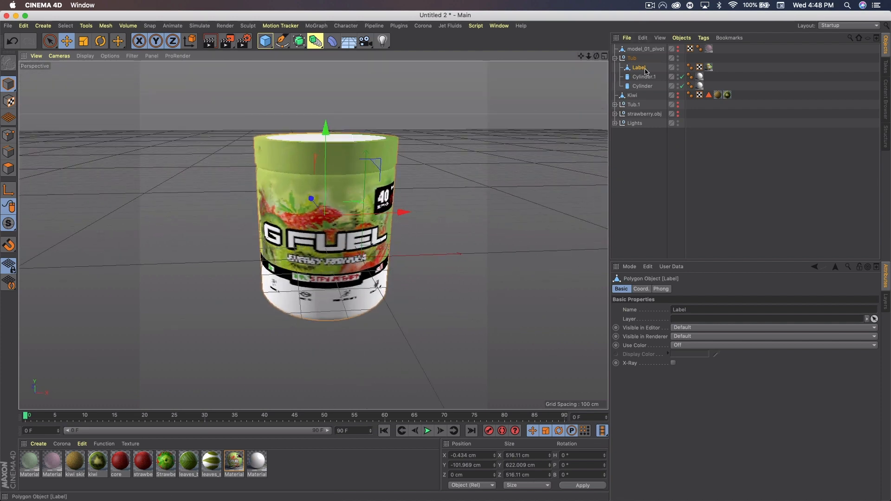
{"action": "left_click", "coordinate": [50, 41]}
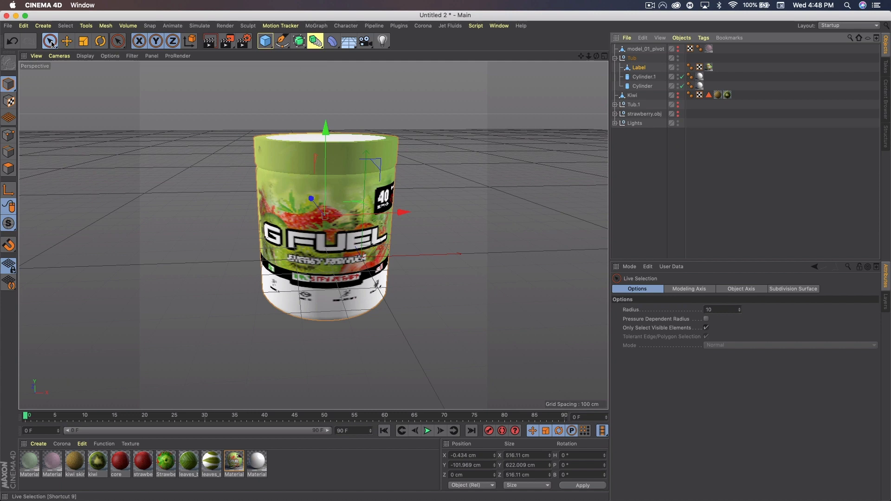
{"action": "left_click", "coordinate": [9, 171]}
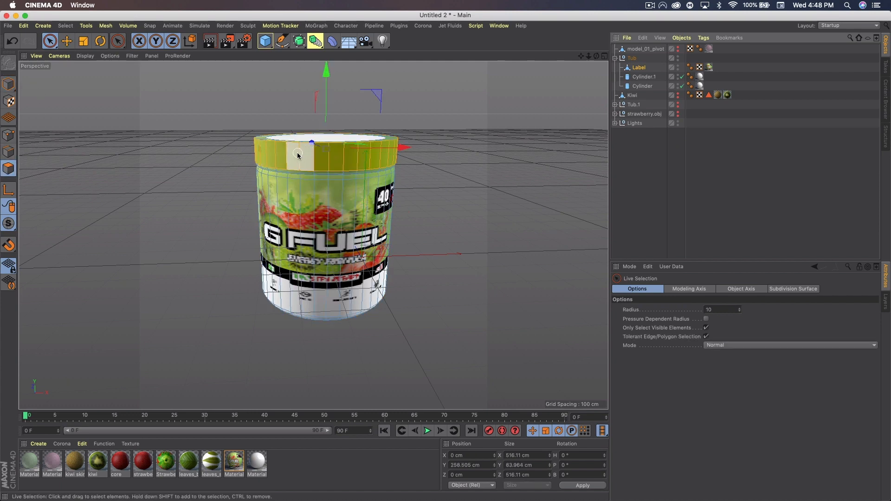
Step: Loop-select the label polygons covering the lid plus the thin loop beneath it, delete them, and return to model mode
{"action": "key", "text": "v"}
{"action": "mouse_move", "coordinate": [375, 156]}
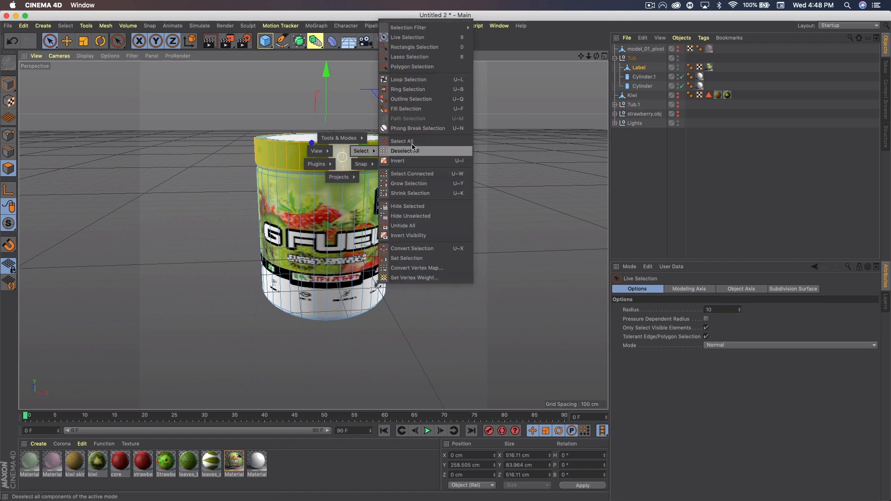
{"action": "left_click", "coordinate": [411, 80]}
{"action": "left_click_drag", "start_coordinate": [597, 57], "coordinate": [618, 79]}
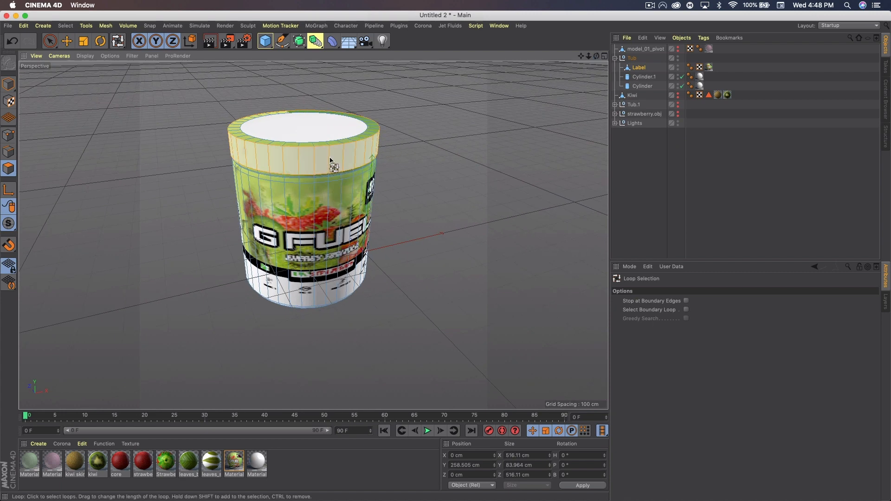
{"action": "left_click", "coordinate": [370, 145]}
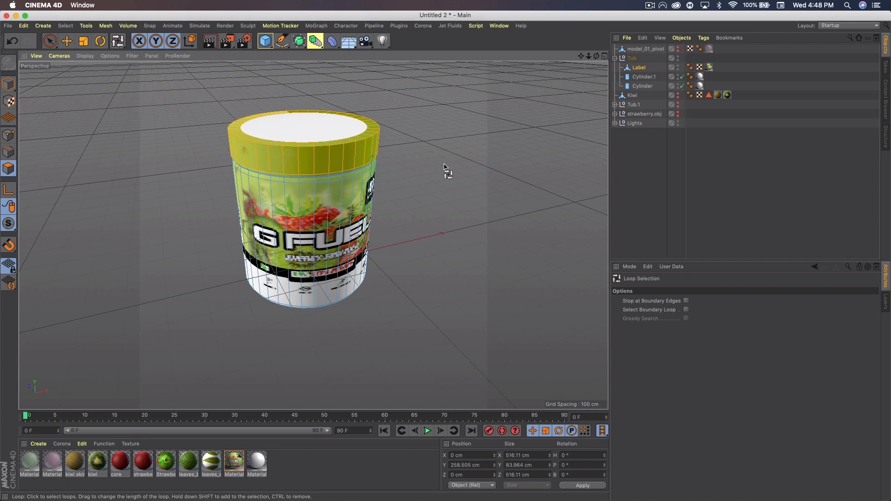
{"action": "left_click", "coordinate": [344, 174], "text": "shift"}
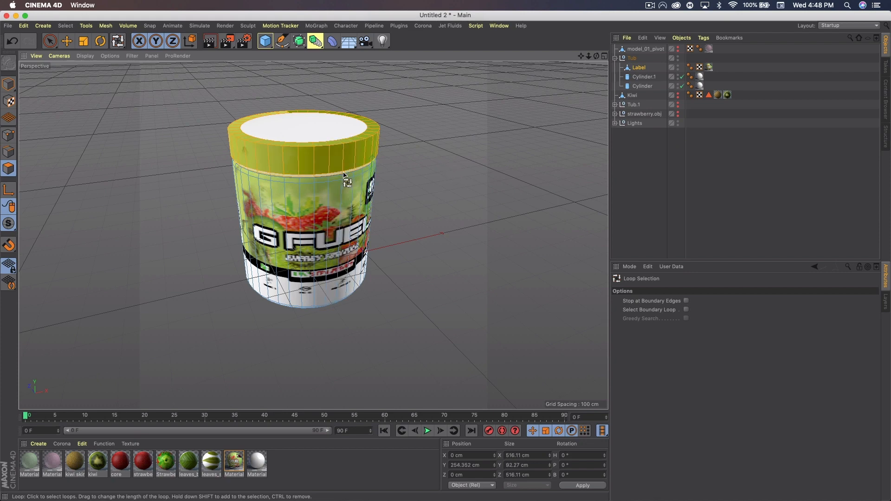
{"action": "left_click", "coordinate": [483, 184]}
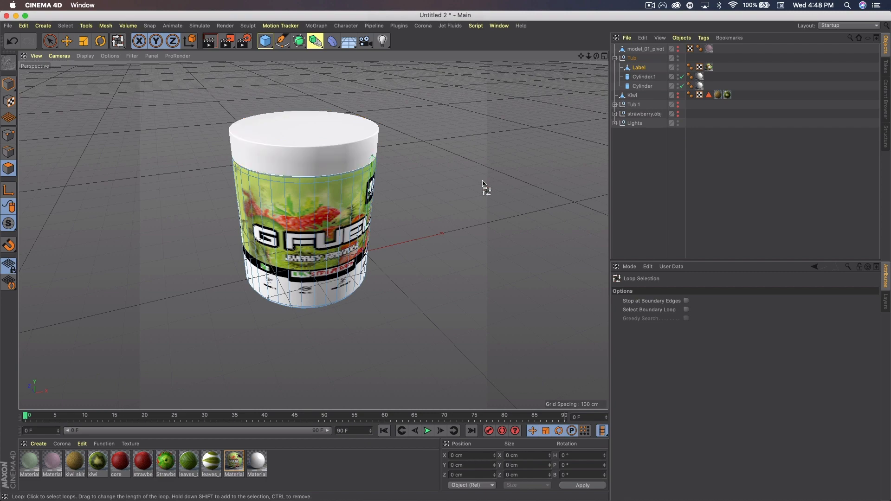
{"action": "mouse_move", "coordinate": [597, 56]}
{"action": "left_mouse_down"}
{"action": "mouse_move", "coordinate": [563, 18]}
{"action": "mouse_move", "coordinate": [565, 44]}
{"action": "mouse_move", "coordinate": [583, 55]}
{"action": "left_mouse_up"}
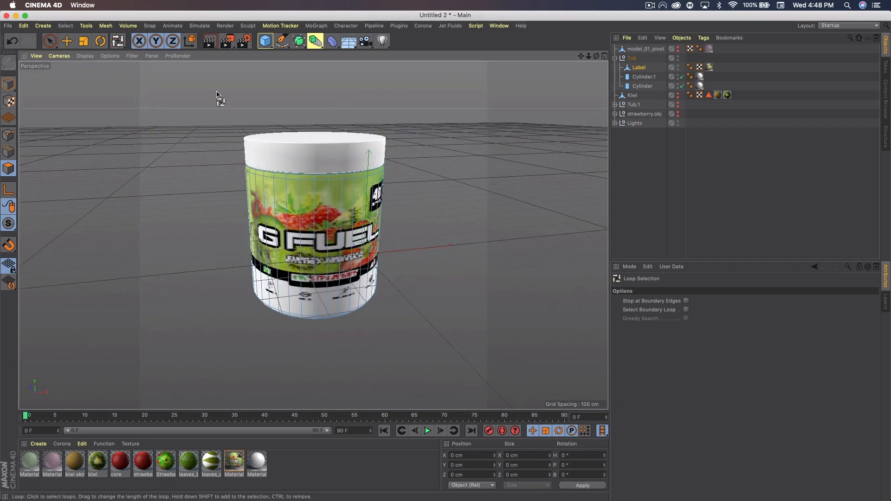
{"action": "left_click", "coordinate": [67, 41]}
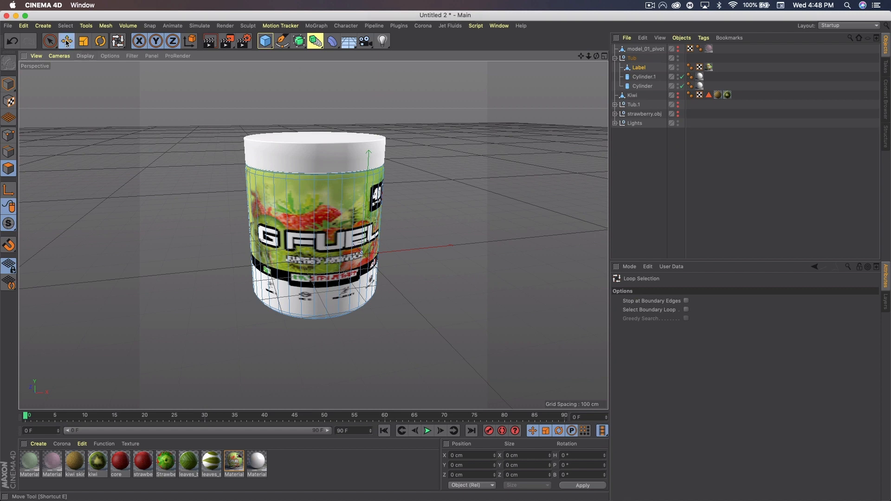
{"action": "left_click", "coordinate": [8, 84]}
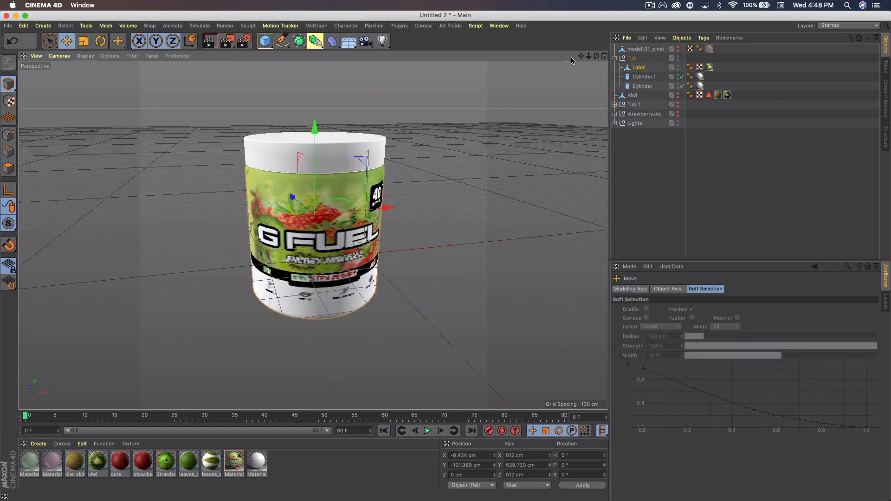
Step: Tilt the whole Tub group to a rotation of about H 13°, P -16° and B 31°
{"action": "mouse_move", "coordinate": [589, 57]}
{"action": "left_mouse_down"}
{"action": "mouse_move", "coordinate": [576, 57]}
{"action": "mouse_move", "coordinate": [584, 43]}
{"action": "left_mouse_up"}
{"action": "left_click", "coordinate": [633, 60]}
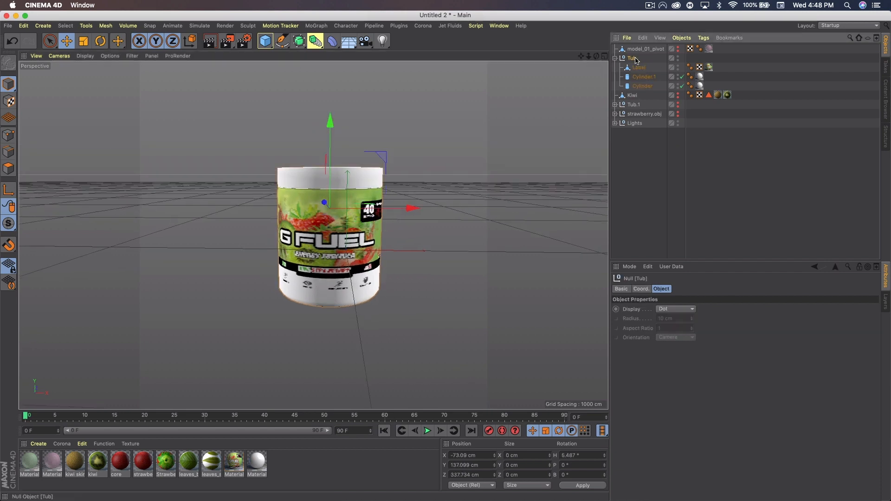
{"action": "left_click", "coordinate": [101, 43]}
{"action": "left_click_drag", "start_coordinate": [358, 185], "coordinate": [325, 167]}
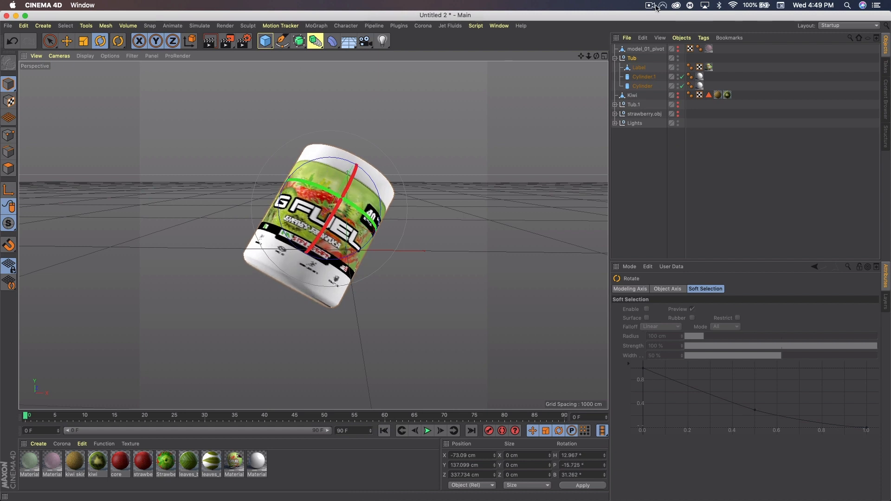
Step: Lift the lid cylinder off the tub to about X -109, Y 266, Z -118 cm, rotated about H -21°, P 37°, B -23°
{"action": "left_click", "coordinate": [652, 78]}
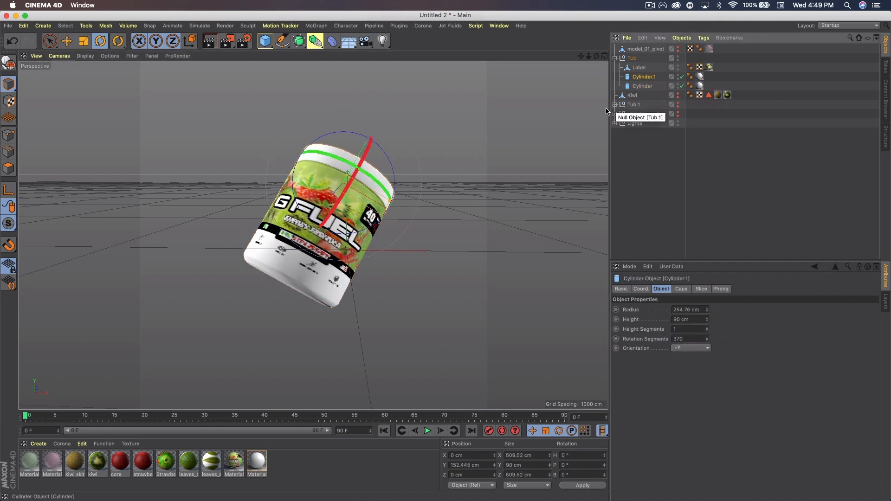
{"action": "left_click_drag", "start_coordinate": [338, 149], "coordinate": [299, 165]}
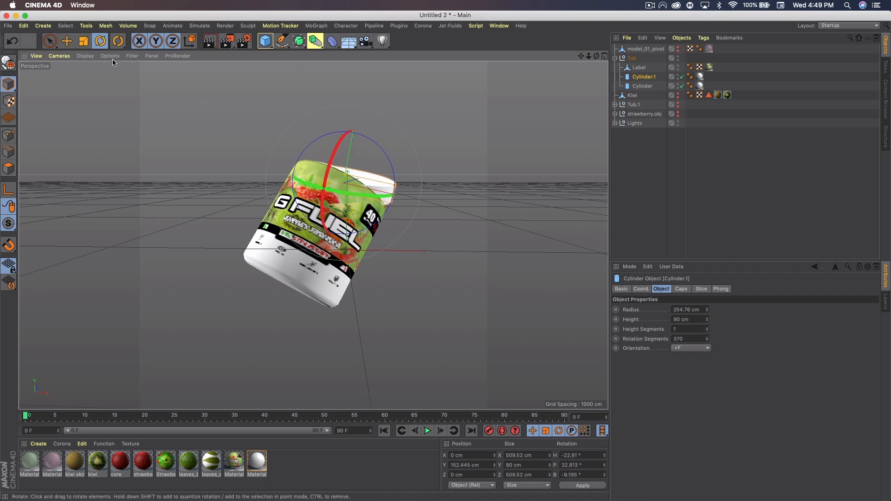
{"action": "left_click", "coordinate": [67, 41]}
{"action": "left_click_drag", "start_coordinate": [355, 184], "coordinate": [391, 135]}
{"action": "left_click", "coordinate": [100, 41]}
{"action": "left_click_drag", "start_coordinate": [324, 136], "coordinate": [323, 140]}
{"action": "left_click", "coordinate": [67, 41]}
{"action": "left_click_drag", "start_coordinate": [337, 76], "coordinate": [333, 68]}
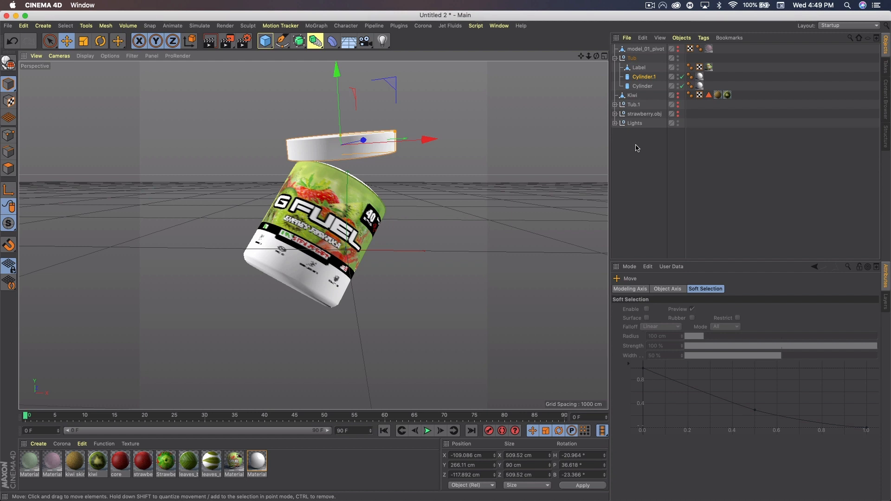
Step: Frame the tilted tub and its floating lid from slightly farther away, and add a Corona Camera from that view
{"action": "left_click_drag", "start_coordinate": [589, 56], "coordinate": [540, 60]}
{"action": "left_click_drag", "start_coordinate": [597, 56], "coordinate": [615, 42]}
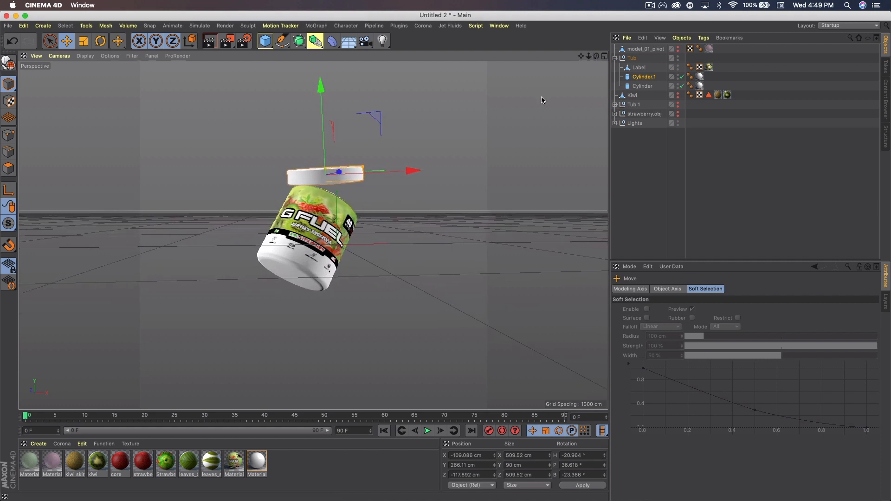
{"action": "left_click", "coordinate": [423, 26]}
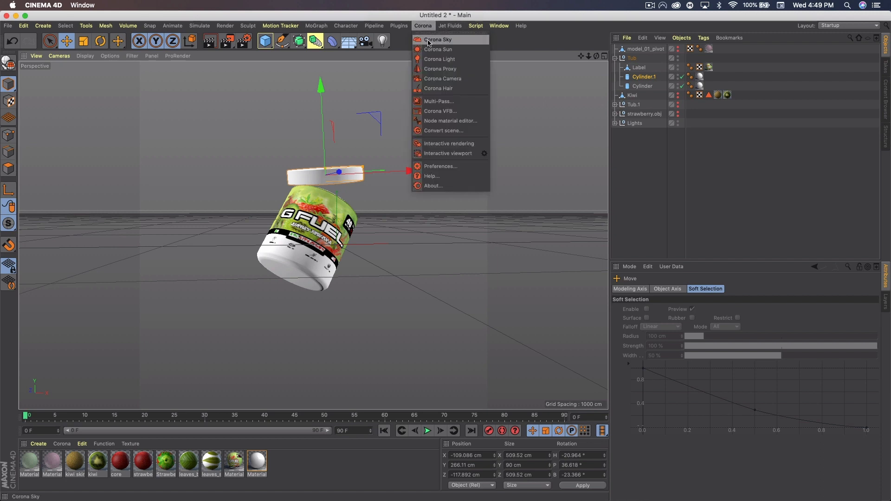
{"action": "left_click", "coordinate": [445, 80]}
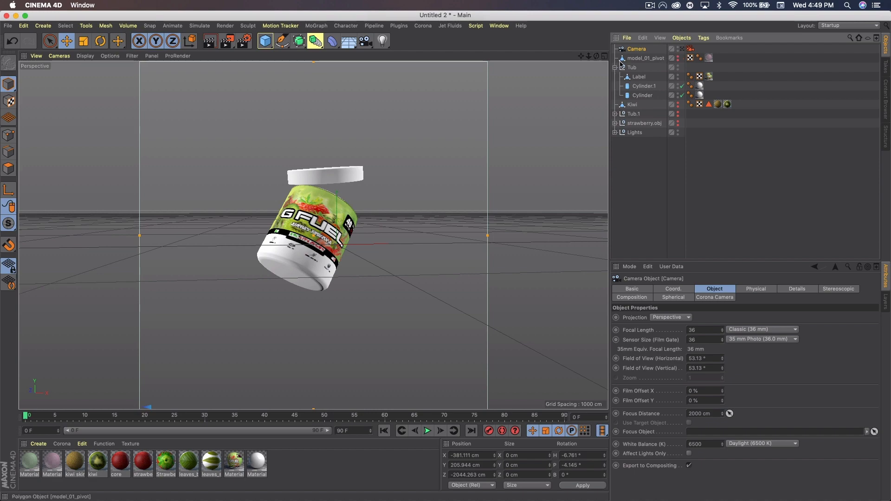
{"action": "left_click_drag", "start_coordinate": [596, 56], "coordinate": [576, 83]}
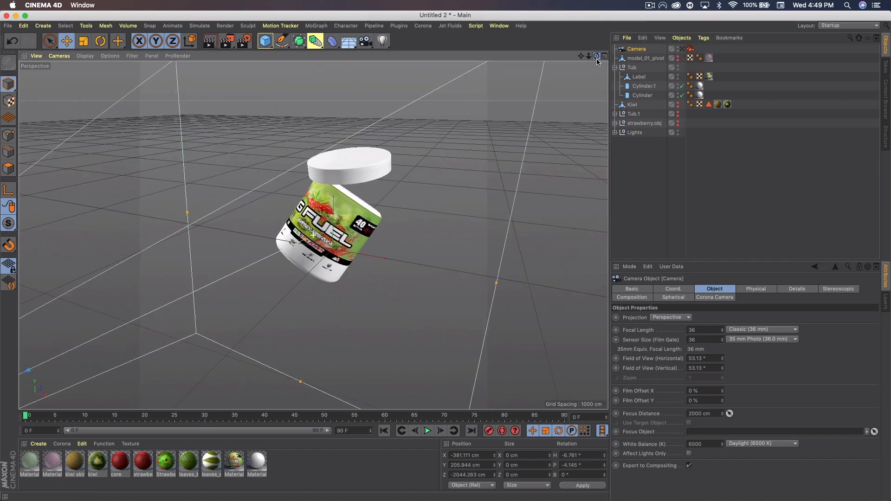
Step: Make the model_01_pivot splash visible and move the Tub group into its swirl, at about X -145, Y -77, Z 502 cm
{"action": "left_click", "coordinate": [684, 49]}
{"action": "left_click", "coordinate": [684, 50]}
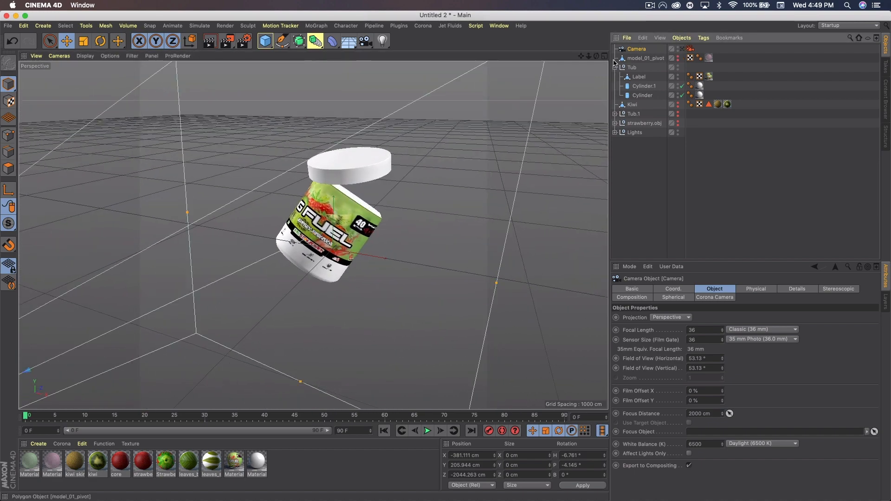
{"action": "left_click_drag", "start_coordinate": [597, 57], "coordinate": [641, 31]}
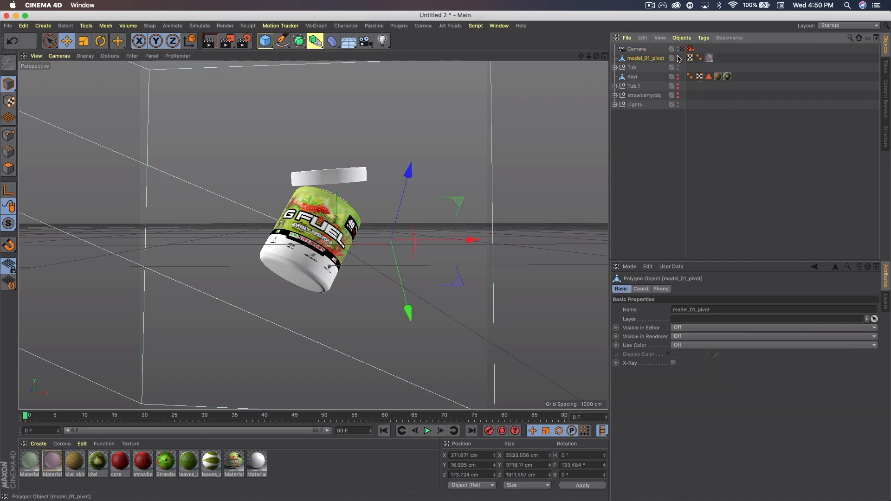
{"action": "left_click", "coordinate": [678, 57]}
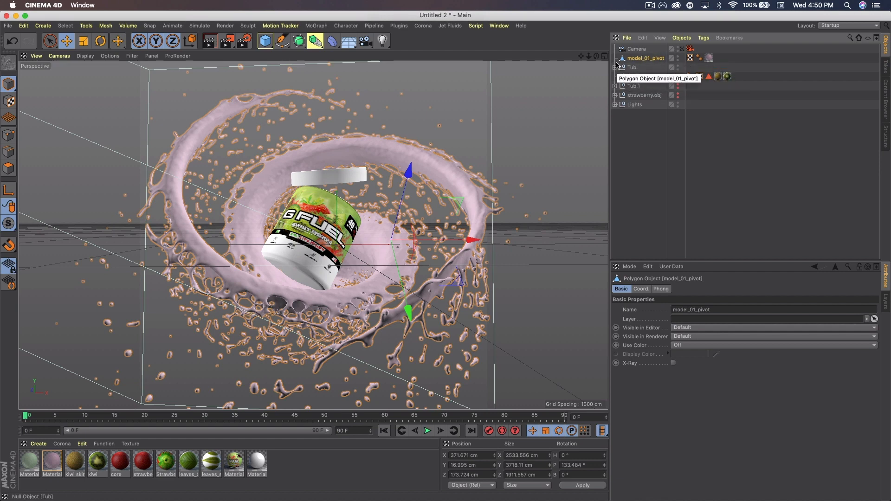
{"action": "left_click", "coordinate": [633, 67]}
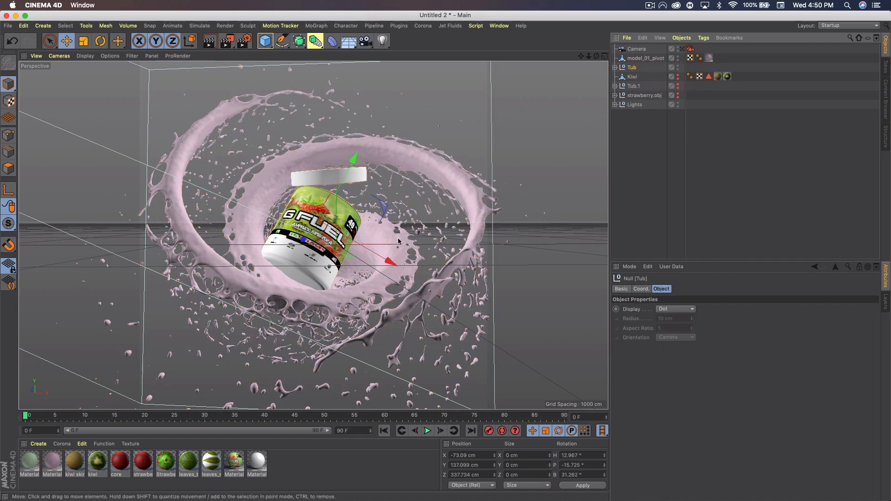
{"action": "left_click_drag", "start_coordinate": [305, 241], "coordinate": [323, 269]}
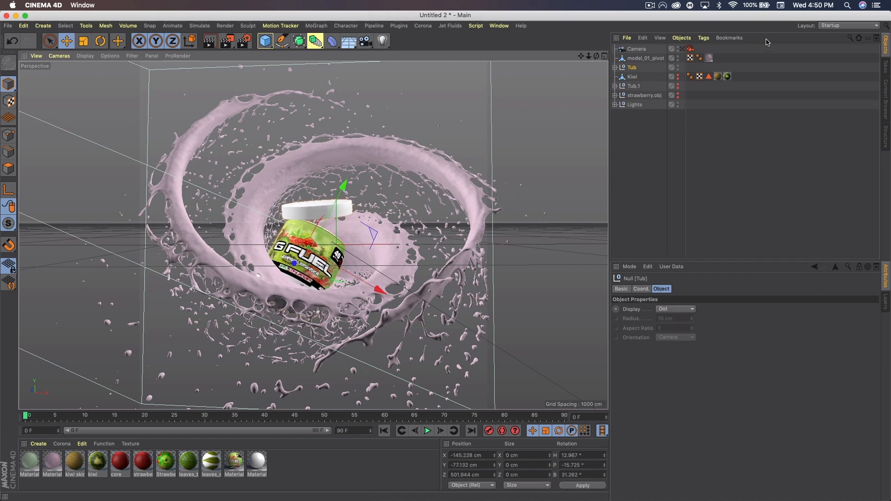
Step: Try pitching the model_01_pivot splash to about 94°, and undo the rotation
{"action": "left_click", "coordinate": [644, 59]}
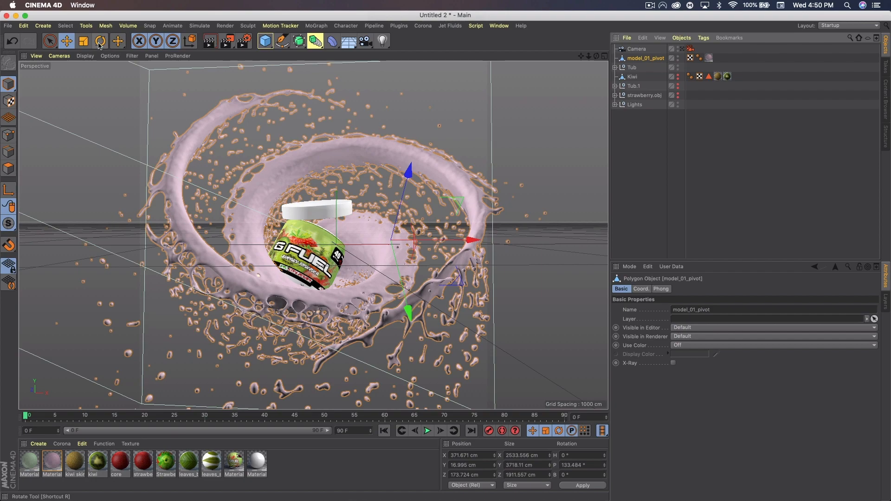
{"action": "key", "text": "r"}
{"action": "left_click_drag", "start_coordinate": [407, 261], "coordinate": [468, 238]}
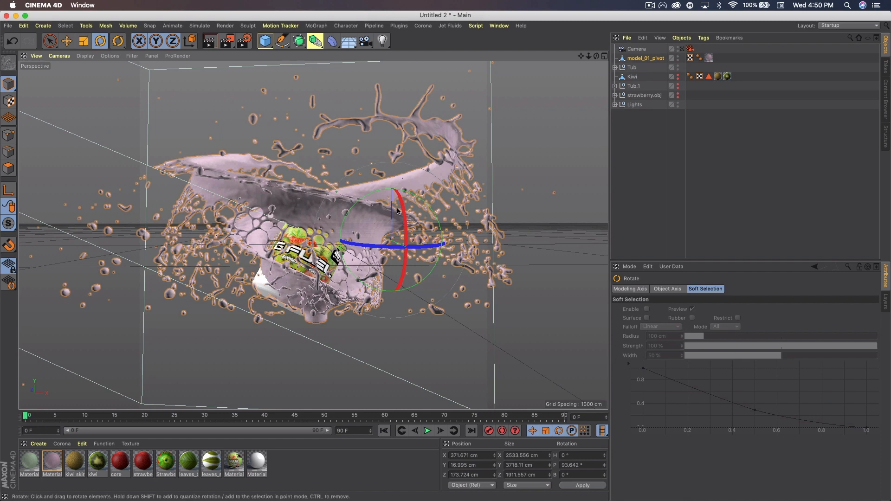
{"action": "key", "text": "super+z"}
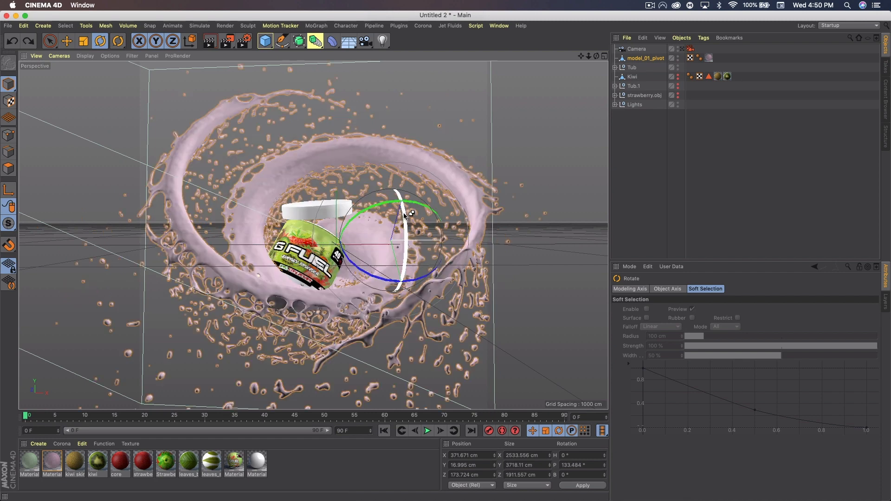
{"action": "key", "text": "e"}
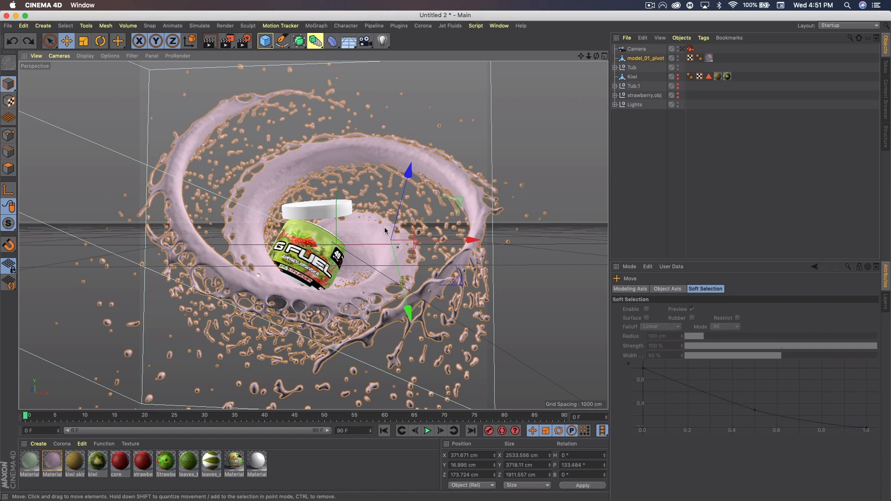
Step: Reposition the Tub group inside the splash at about X -92, Y -109, Z 383 cm and deselect it
{"action": "left_click", "coordinate": [633, 67]}
{"action": "left_click_drag", "start_coordinate": [351, 266], "coordinate": [321, 279]}
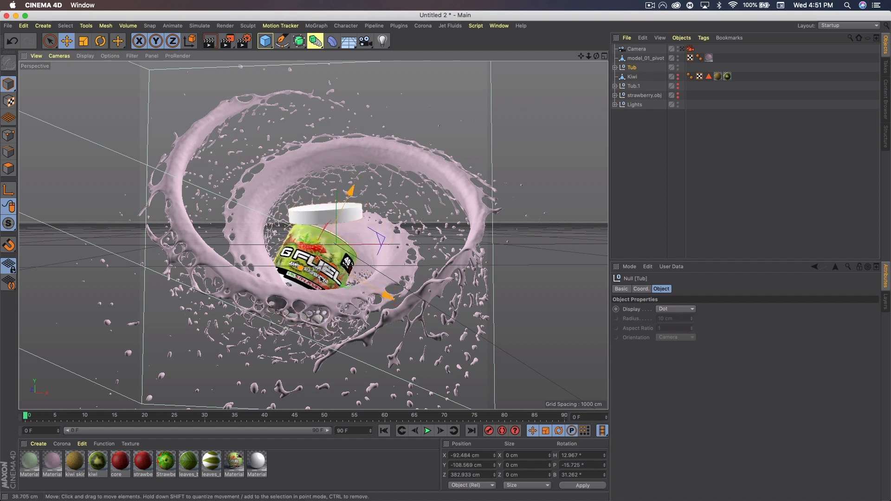
{"action": "left_click", "coordinate": [379, 231]}
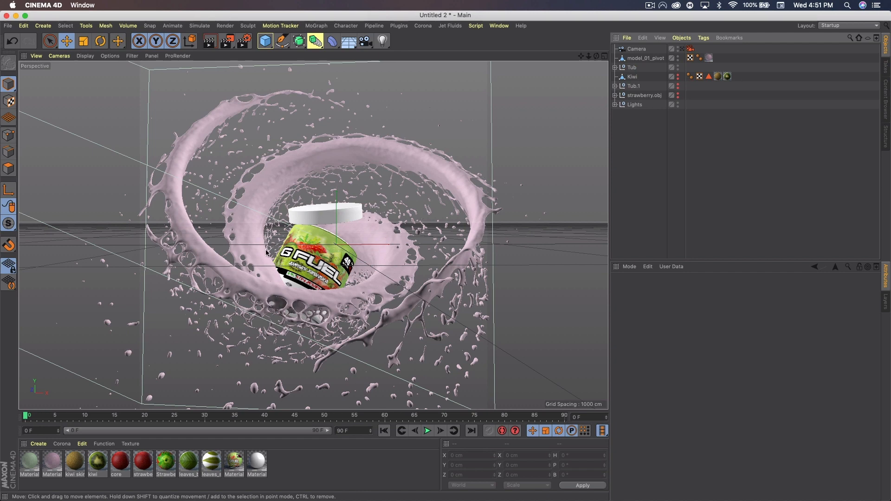
Step: Duplicate the model_01_pivot splash and put the Camera at the end of the object hierarchy
{"action": "left_click", "coordinate": [643, 58]}
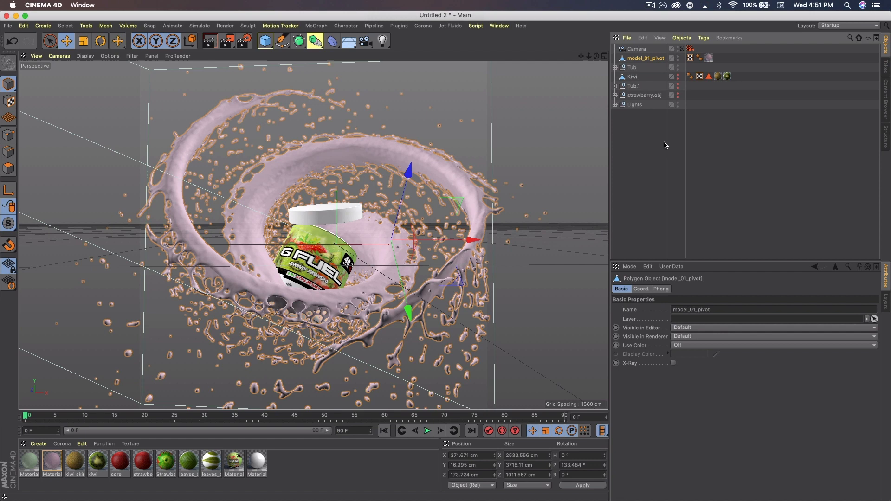
{"action": "key", "text": "super+v"}
{"action": "left_click_drag", "start_coordinate": [637, 57], "coordinate": [642, 134]}
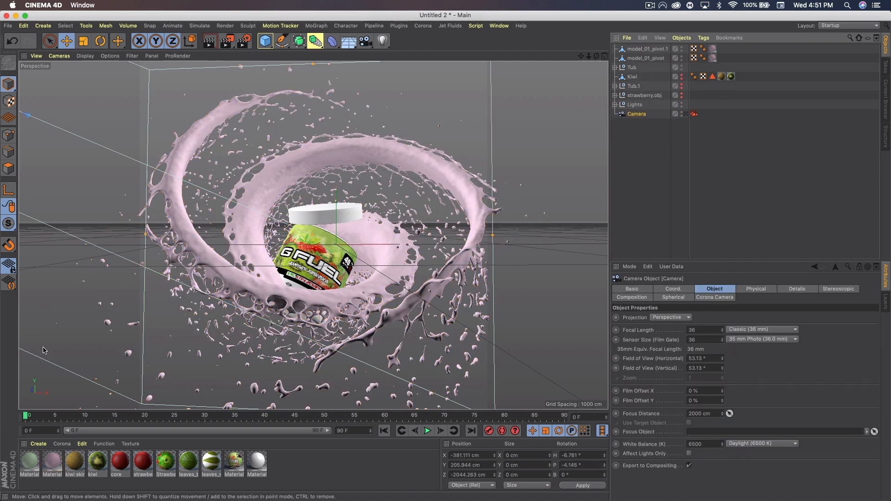
Step: Apply the pale green material to the splash copy and shift the copy to about X 372, Y -28, Z 538 cm
{"action": "left_click_drag", "start_coordinate": [610, 195], "coordinate": [713, 52]}
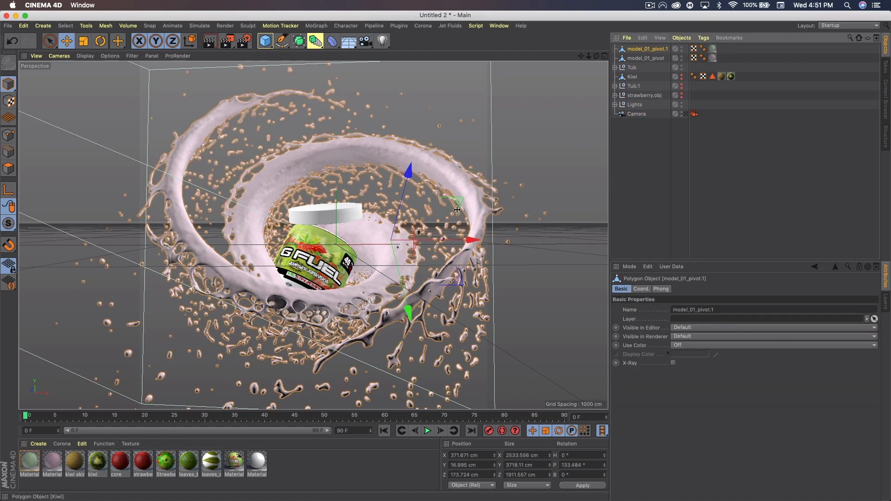
{"action": "left_click_drag", "start_coordinate": [399, 275], "coordinate": [381, 245]}
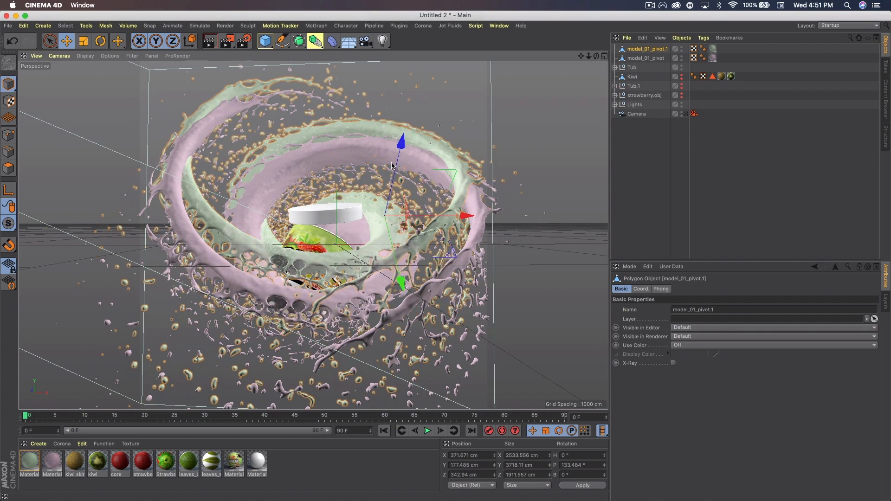
{"action": "left_click_drag", "start_coordinate": [403, 148], "coordinate": [404, 186]}
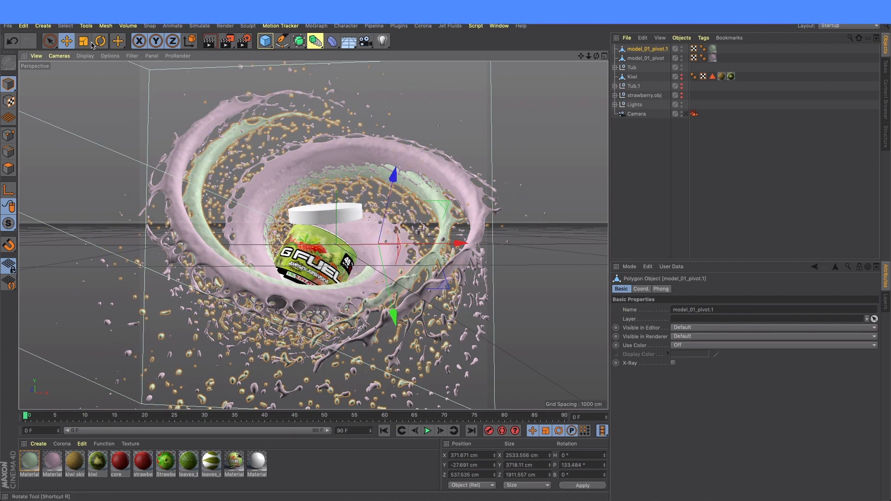
Step: Bank the green splash to about -67° and move it to about X -52, Y -283, Z 543 cm
{"action": "key", "text": "r"}
{"action": "left_click_drag", "start_coordinate": [415, 279], "coordinate": [186, 136]}
{"action": "key", "text": "e"}
{"action": "left_click_drag", "start_coordinate": [410, 197], "coordinate": [352, 227]}
Step: Rotate the green splash further to about H 9°, P 151° and B -102°
{"action": "left_click", "coordinate": [100, 41]}
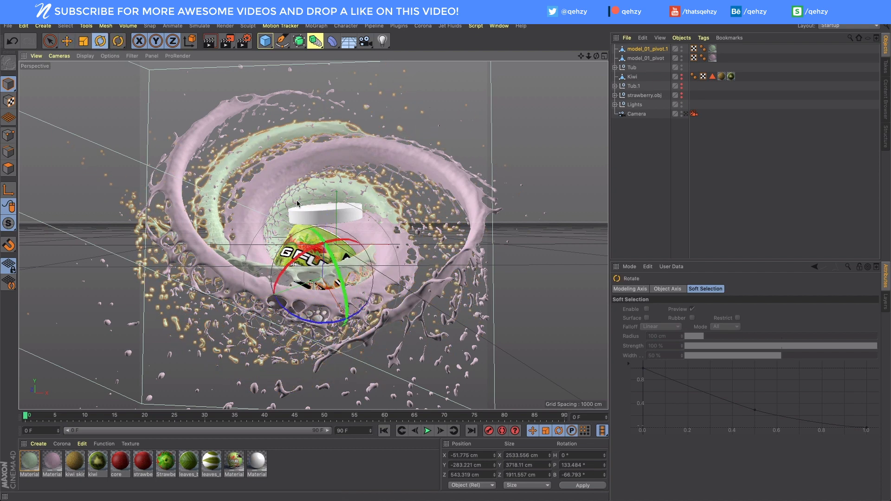
{"action": "left_click_drag", "start_coordinate": [325, 260], "coordinate": [333, 283]}
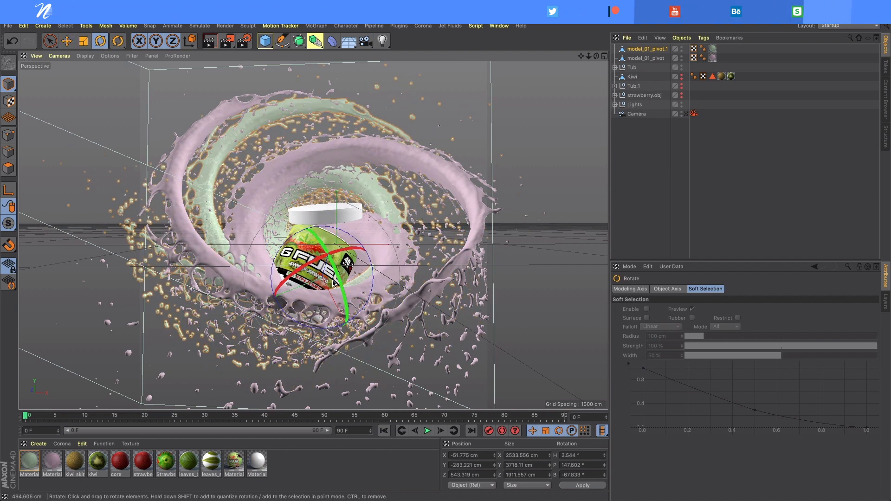
{"action": "left_click_drag", "start_coordinate": [349, 239], "coordinate": [350, 235]}
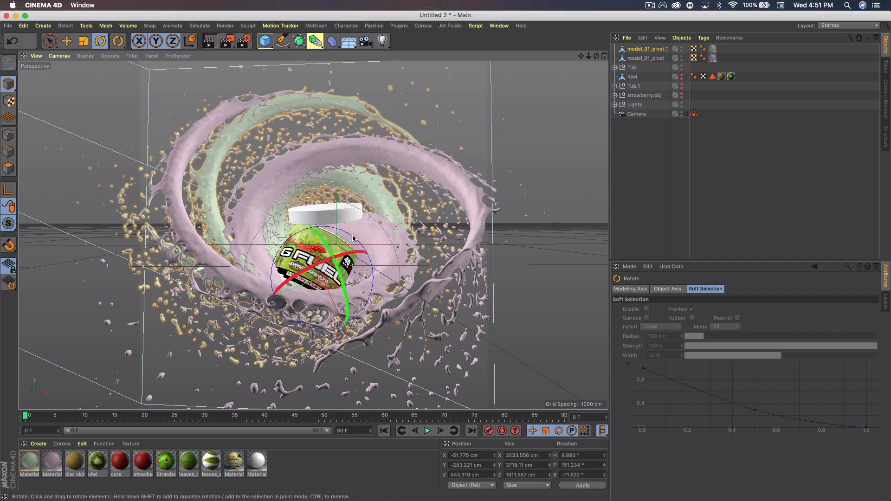
{"action": "left_click_drag", "start_coordinate": [372, 294], "coordinate": [357, 312]}
Step: Move the green splash behind the pink one, to about X -163, Y -408, Z 543 cm, and deselect it
{"action": "key", "text": "e"}
{"action": "left_click_drag", "start_coordinate": [375, 119], "coordinate": [359, 133]}
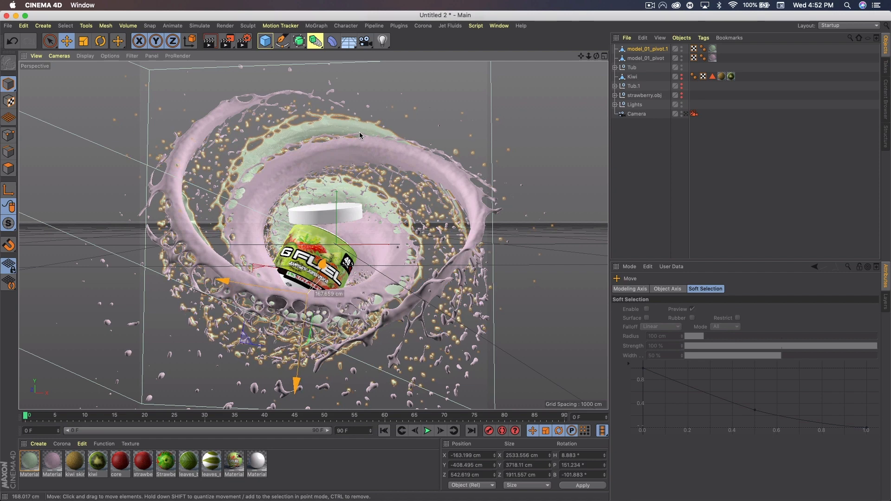
{"action": "left_click_drag", "start_coordinate": [359, 132], "coordinate": [359, 132]}
{"action": "left_click", "coordinate": [713, 124]}
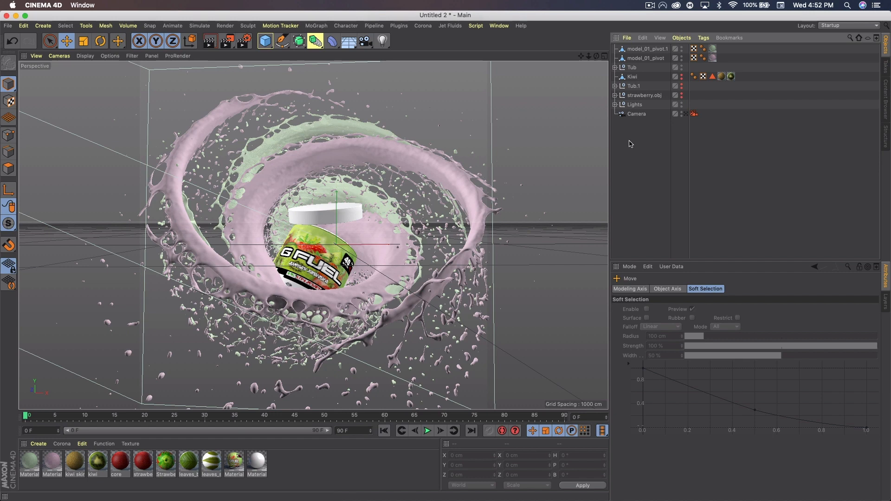
Step: Make strawberry.obj visible at the head of the object hierarchy and nest it inside a new MoGraph Cloner
{"action": "left_click", "coordinate": [682, 94]}
{"action": "left_click_drag", "start_coordinate": [643, 97], "coordinate": [642, 49]}
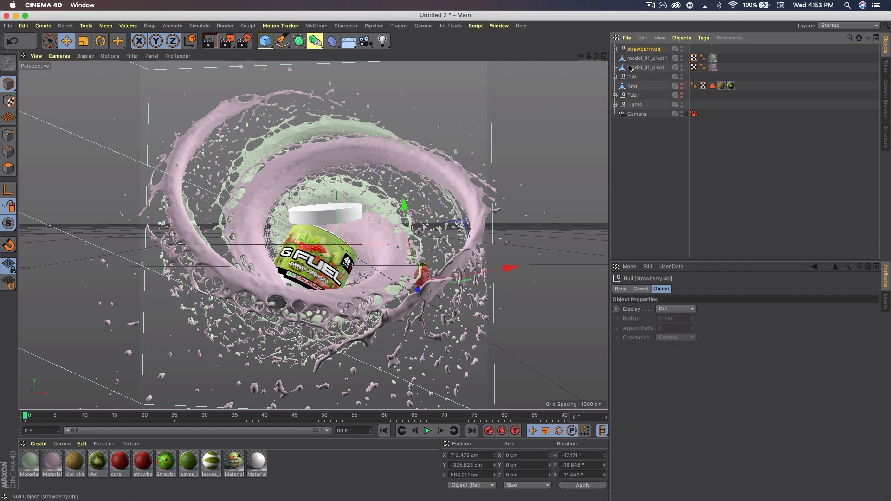
{"action": "left_click", "coordinate": [317, 27]}
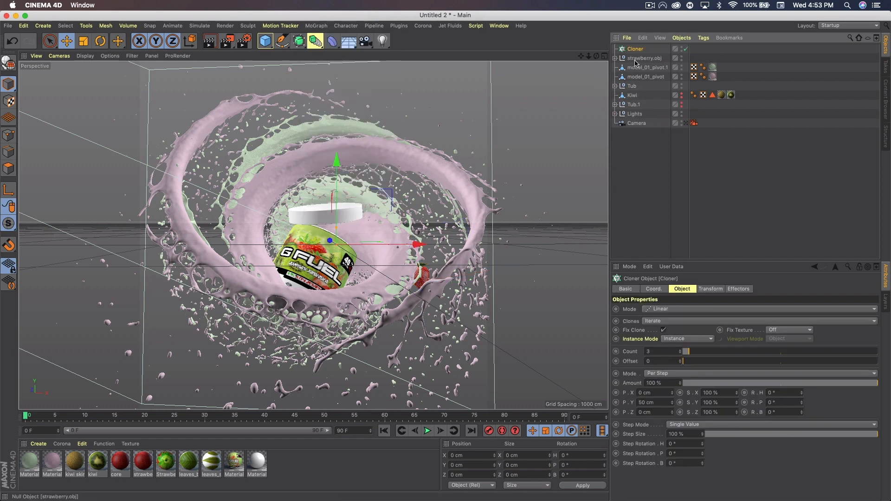
{"action": "left_click_drag", "start_coordinate": [642, 58], "coordinate": [636, 51]}
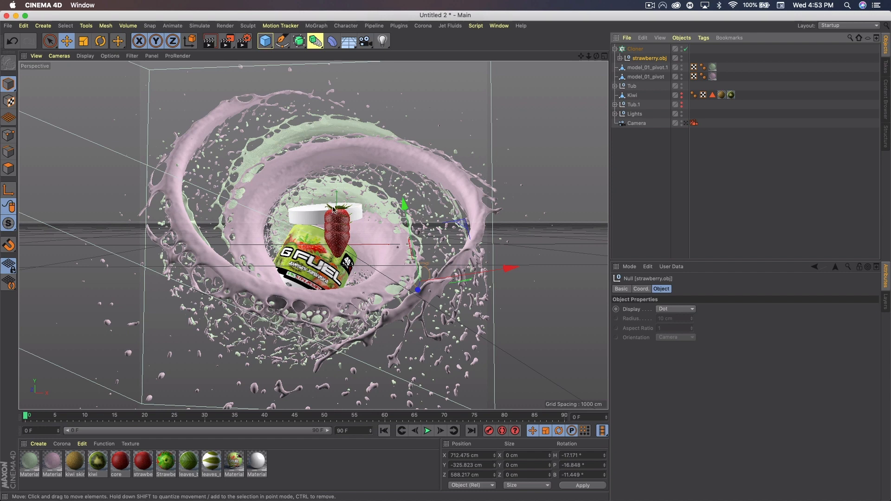
Step: Switch the Cloner's mode to Honeycomb Array with a count width of 7 and a count height of 7
{"action": "left_click", "coordinate": [636, 48]}
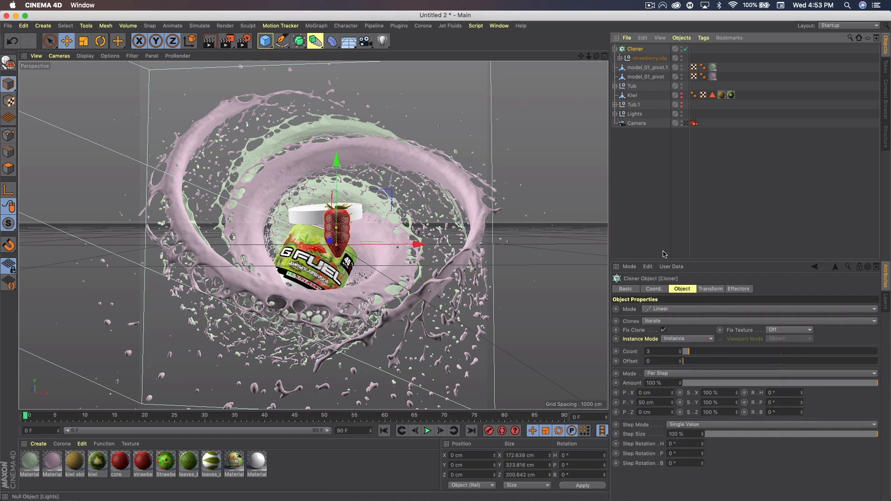
{"action": "left_click", "coordinate": [668, 310]}
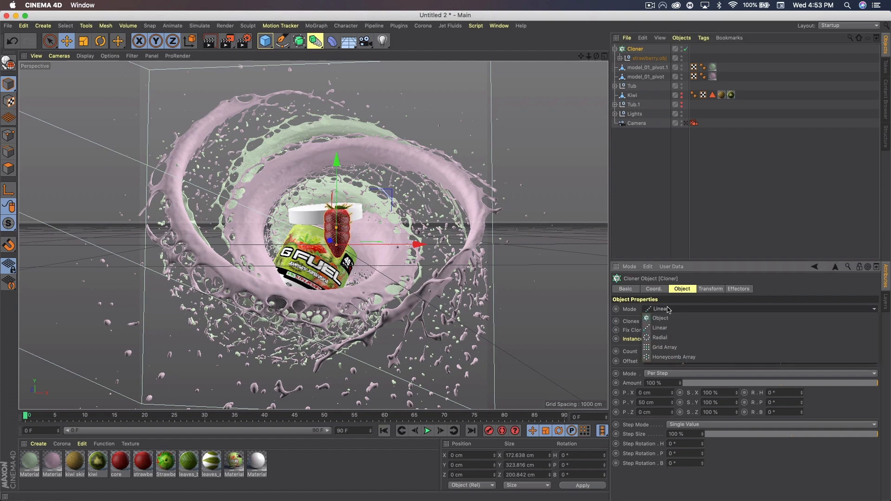
{"action": "left_click", "coordinate": [667, 356]}
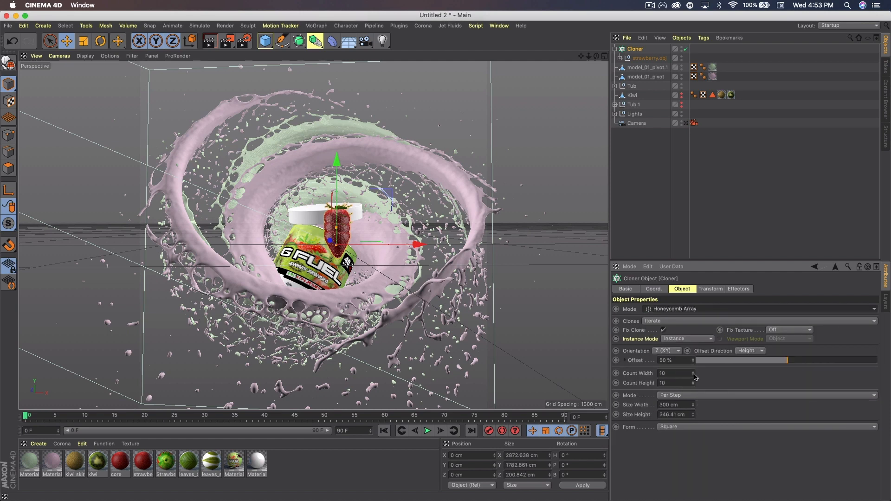
{"action": "left_click", "coordinate": [693, 375]}
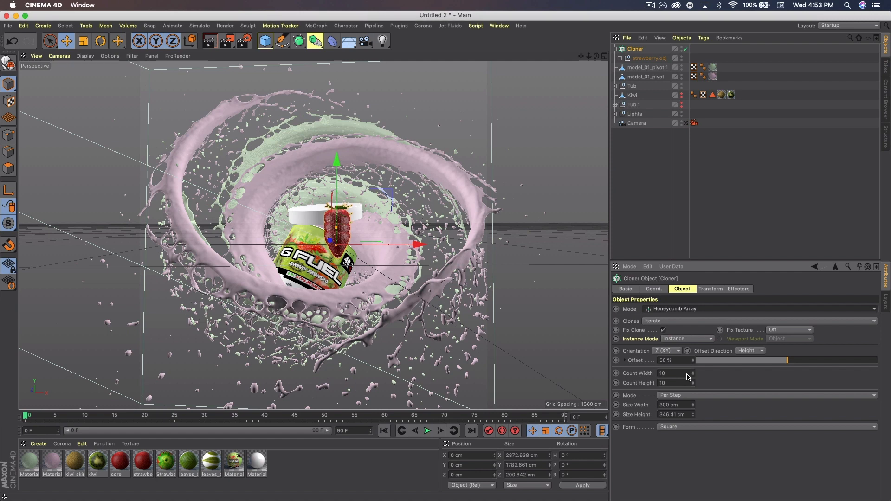
{"action": "left_click_drag", "start_coordinate": [682, 374], "coordinate": [647, 371]}
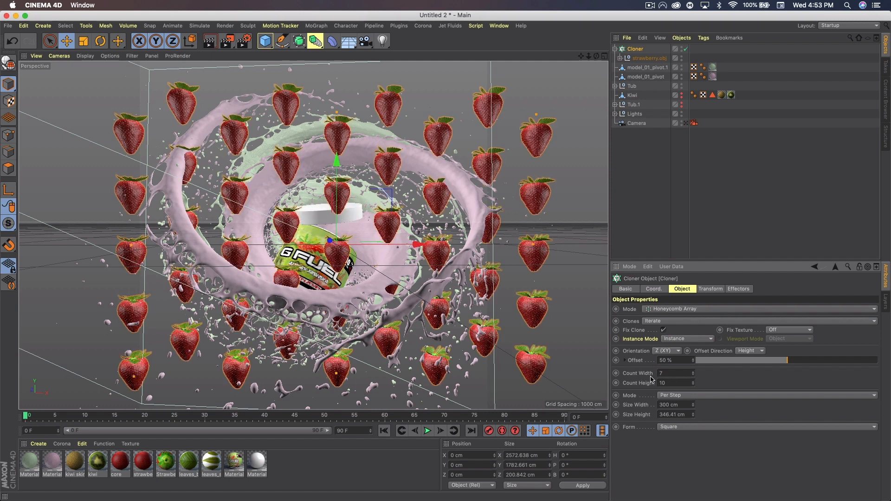
{"action": "key", "text": "Tab"}
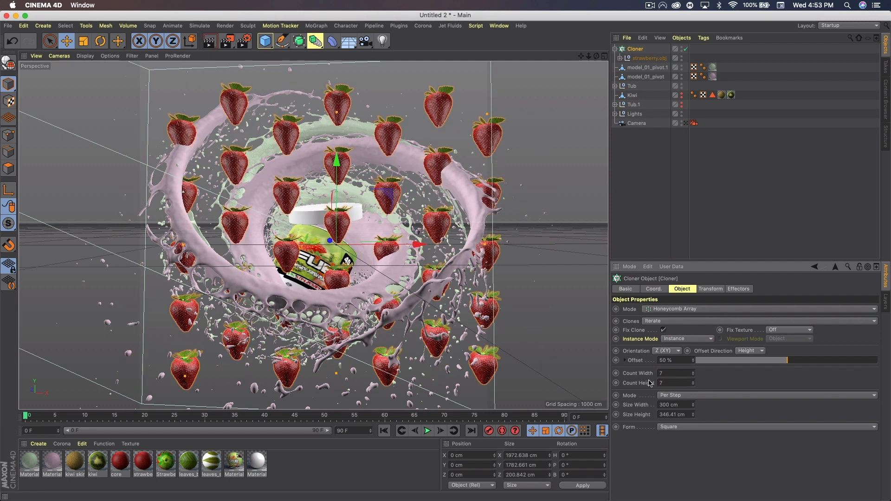
{"action": "key", "text": "Return"}
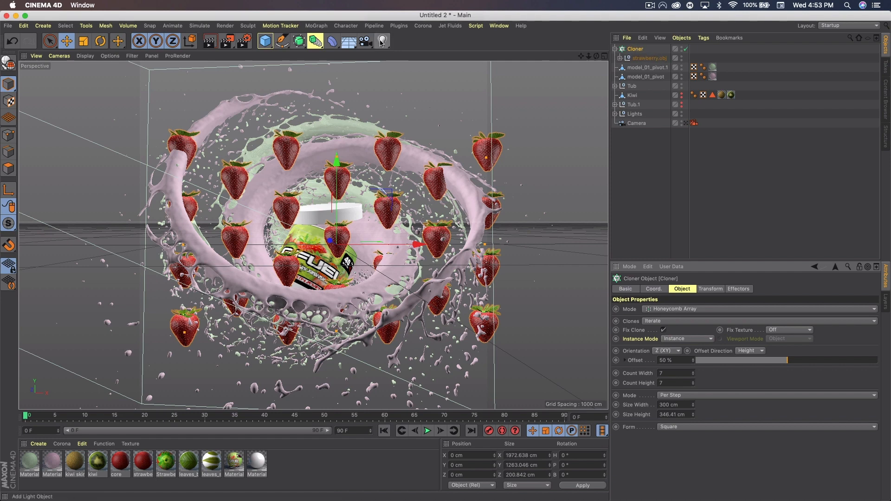
Step: Add a Random effector to the strawberry Cloner and enable its Scale and Rotation parameters alongside Position
{"action": "left_click", "coordinate": [316, 26]}
{"action": "mouse_move", "coordinate": [321, 41]}
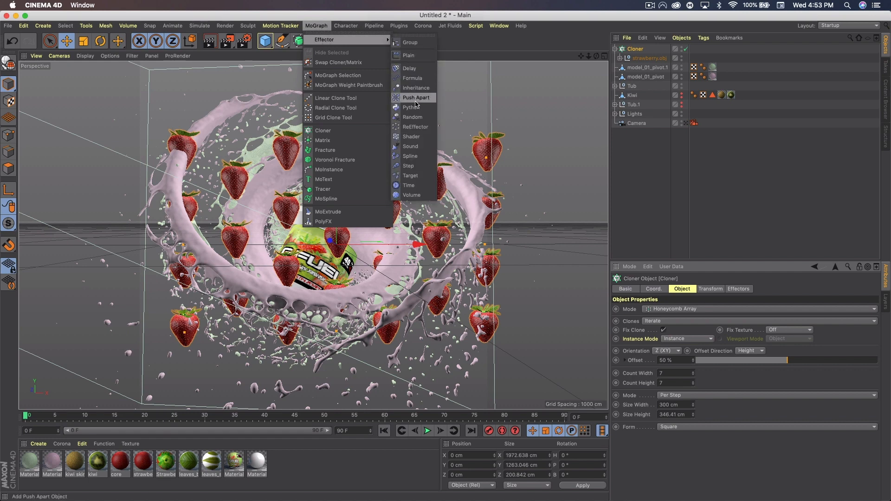
{"action": "left_click", "coordinate": [415, 118]}
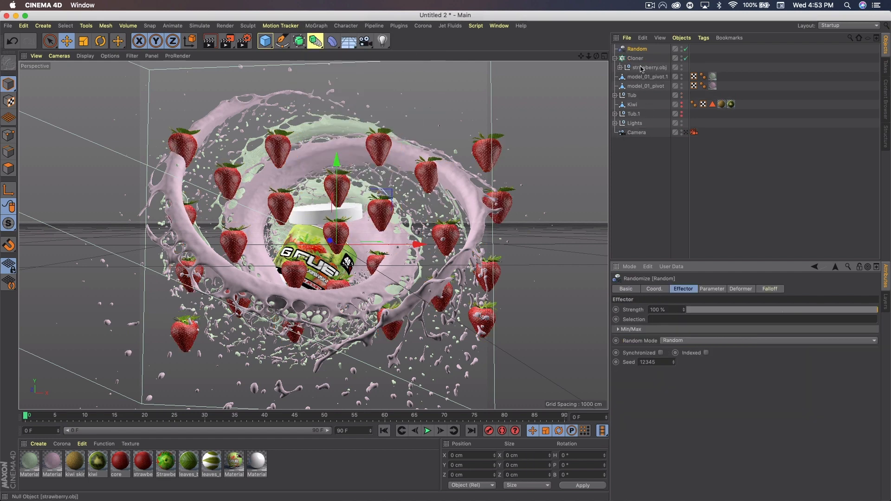
{"action": "left_click", "coordinate": [712, 289]}
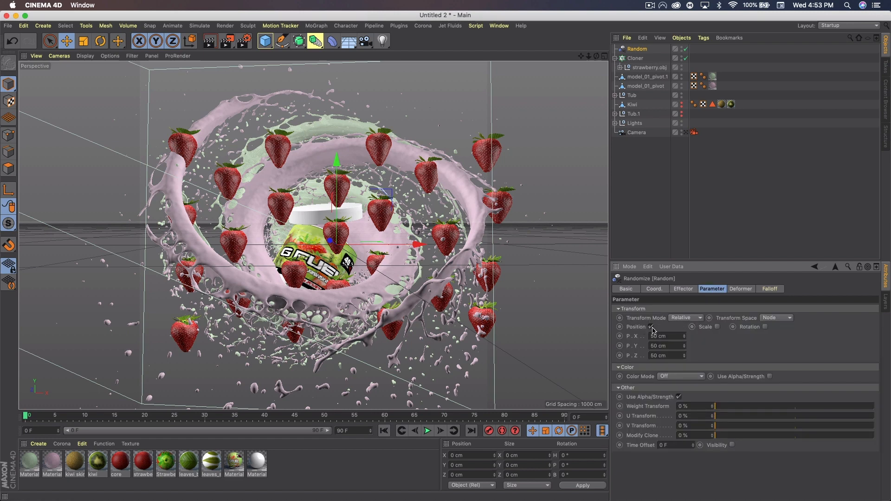
{"action": "left_click", "coordinate": [719, 328]}
{"action": "left_click", "coordinate": [814, 327]}
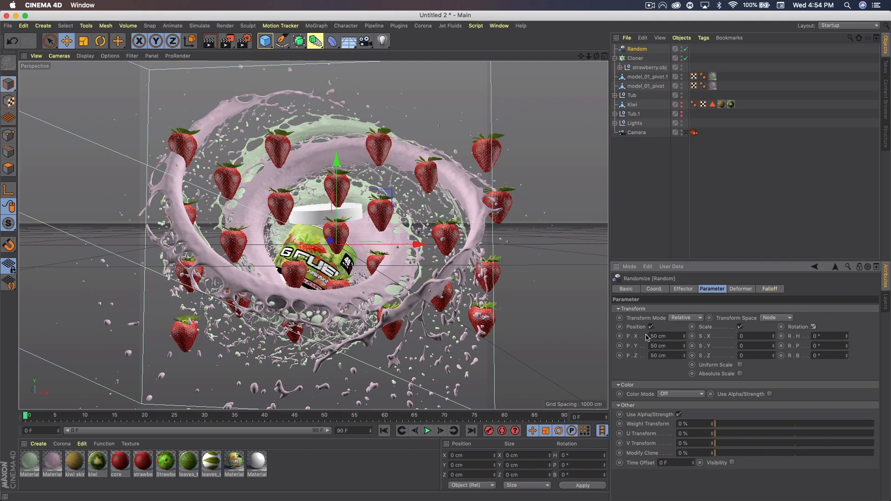
Step: Set the Random effector's position offsets to X 900 cm, Y -380 cm and Z 1221 cm
{"action": "left_click", "coordinate": [673, 338]}
{"action": "type", "text": "900"}
{"action": "left_click", "coordinate": [675, 346]}
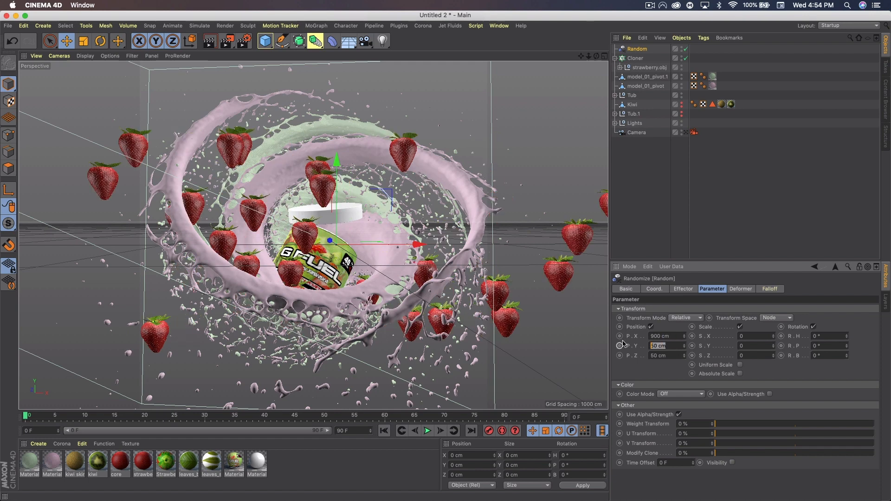
{"action": "key", "text": "BackSpace"}
{"action": "left_click", "coordinate": [652, 355]}
{"action": "key", "text": "BackSpace"}
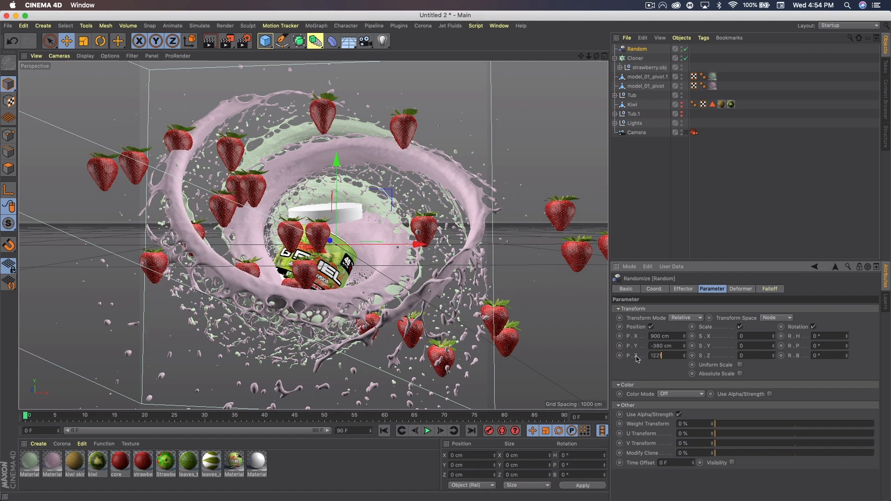
{"action": "type", "text": "1221"}
{"action": "key", "text": "Return"}
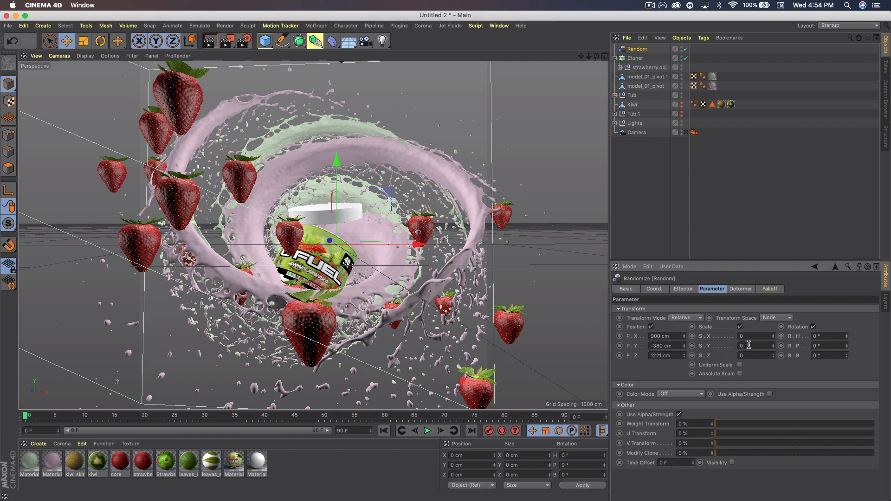
Step: Set the Random effector's rotation to H -77°, P -86° and B 21°
{"action": "left_click", "coordinate": [833, 337]}
{"action": "key", "text": "Tab"}
{"action": "type", "text": "-86"}
{"action": "key", "text": "Tab"}
{"action": "type", "text": "21"}
Step: Enable Uniform Scale on the Random effector and set its scale to 0.68
{"action": "left_click", "coordinate": [740, 365]}
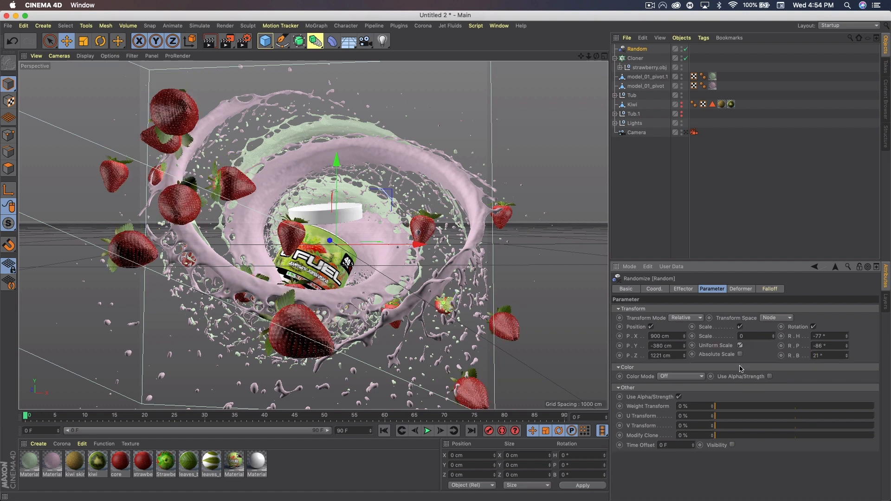
{"action": "left_click", "coordinate": [750, 332]}
{"action": "key", "text": "Return"}
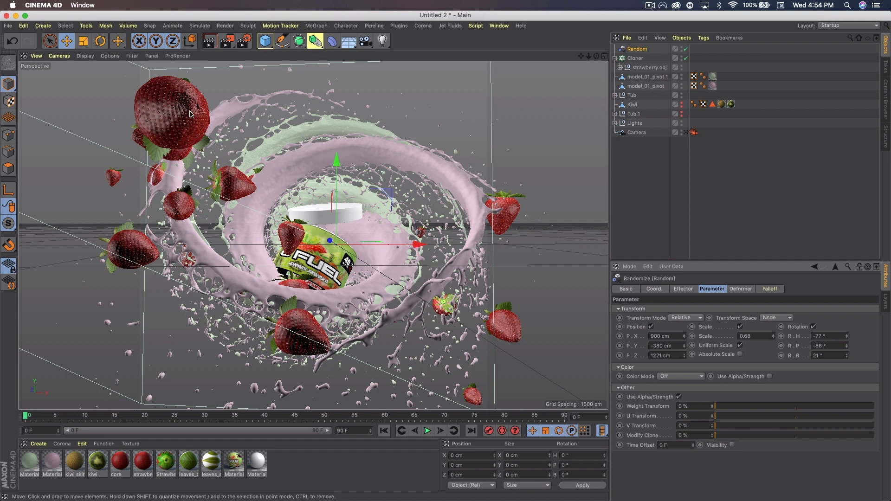
Step: Tilt the strawberry Cloner to a pitch of about -19.4° and move it to about X -289, Y -422, Z 1059 cm
{"action": "left_click", "coordinate": [636, 59]}
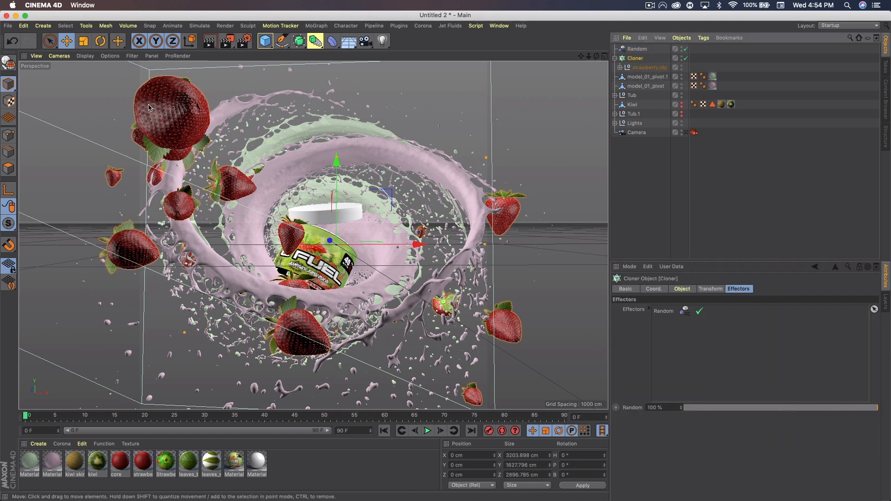
{"action": "left_click", "coordinate": [100, 41]}
{"action": "left_click_drag", "start_coordinate": [344, 234], "coordinate": [342, 211]}
{"action": "key", "text": "e"}
{"action": "left_click_drag", "start_coordinate": [331, 261], "coordinate": [295, 281]}
{"action": "left_click_drag", "start_coordinate": [401, 280], "coordinate": [381, 278]}
{"action": "left_click_drag", "start_coordinate": [305, 202], "coordinate": [303, 208]}
{"action": "left_click_drag", "start_coordinate": [389, 282], "coordinate": [377, 282]}
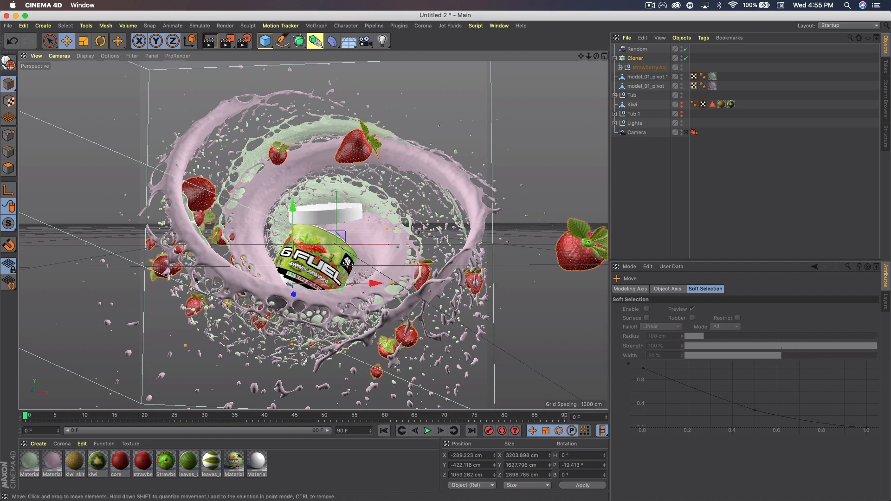
Step: Duplicate the strawberry Cloner together with its Random effector
{"action": "left_click", "coordinate": [635, 58]}
{"action": "left_click", "coordinate": [679, 289]}
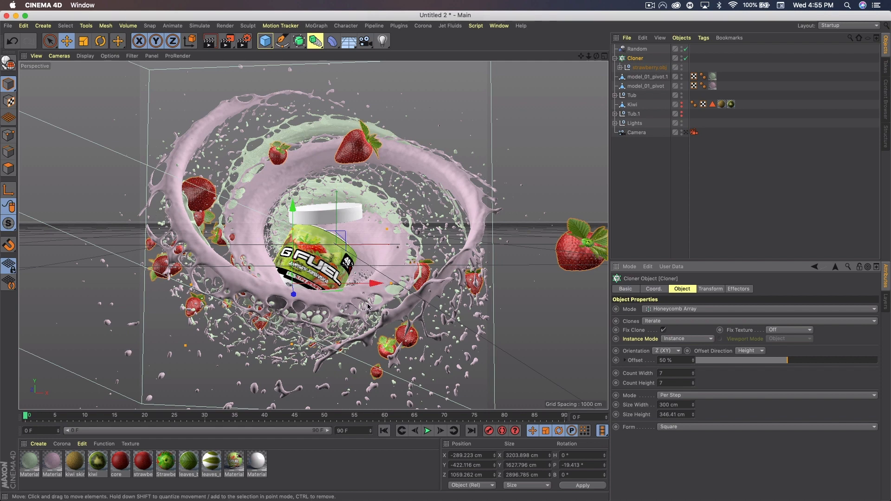
{"action": "left_click", "coordinate": [638, 50], "text": "shift"}
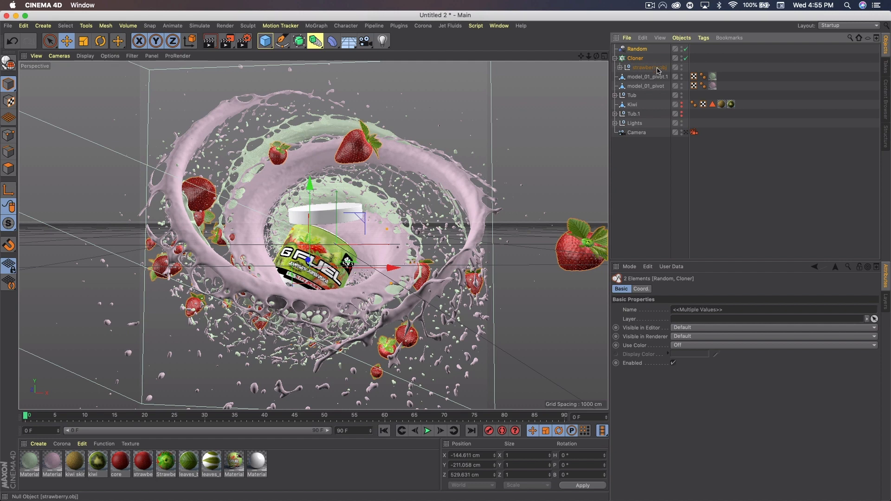
{"action": "key", "text": "super+c"}
{"action": "key", "text": "super+v"}
Step: Replace strawberry.obj in the duplicated Cloner with the Kiwi object and make the Kiwi visible in editor and renderer
{"action": "left_click", "coordinate": [645, 67]}
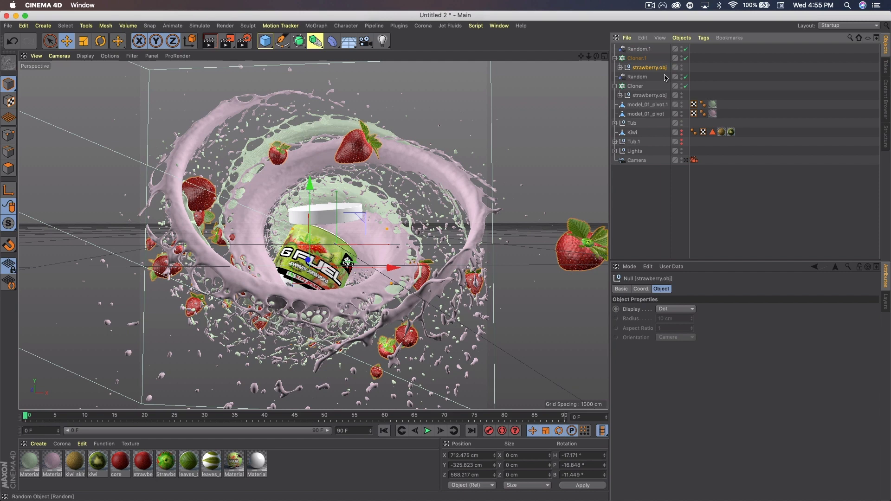
{"action": "key", "text": "Delete"}
{"action": "left_click_drag", "start_coordinate": [637, 125], "coordinate": [642, 59]}
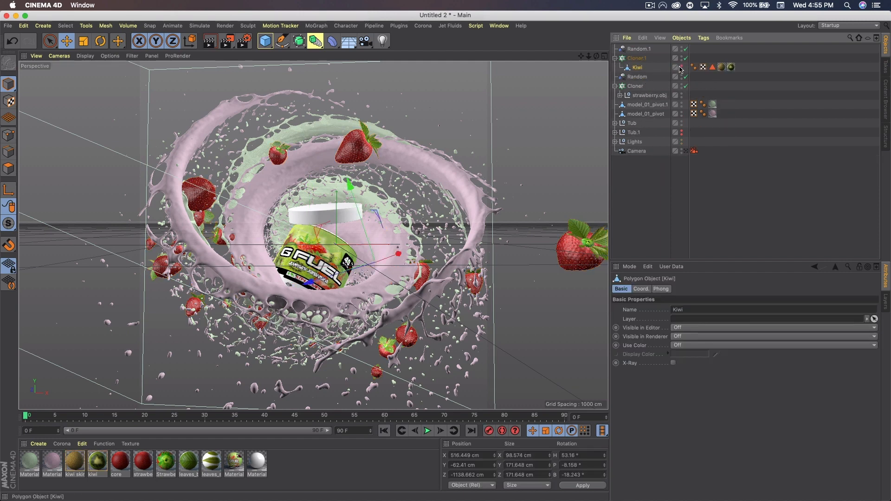
{"action": "left_click", "coordinate": [682, 66]}
{"action": "left_click", "coordinate": [682, 69]}
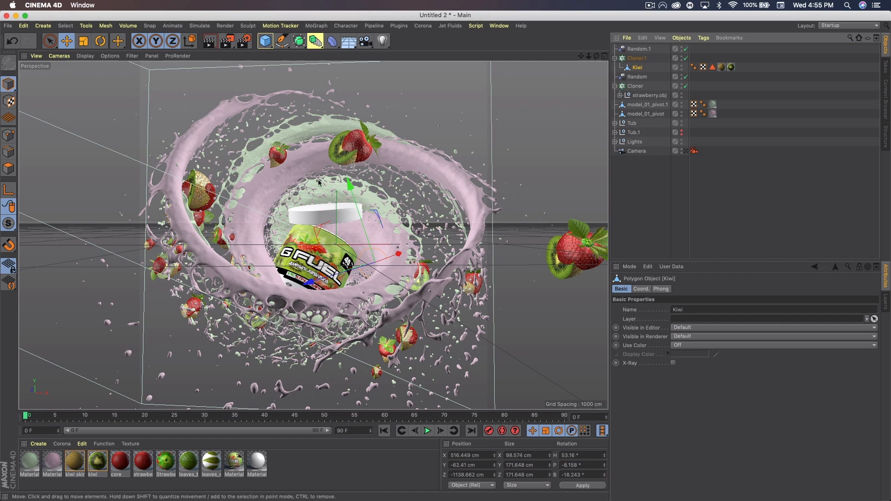
Step: Set the kiwi Cloner's count width to 6 and its Random effector's X position offset to 450 cm
{"action": "left_click", "coordinate": [637, 60]}
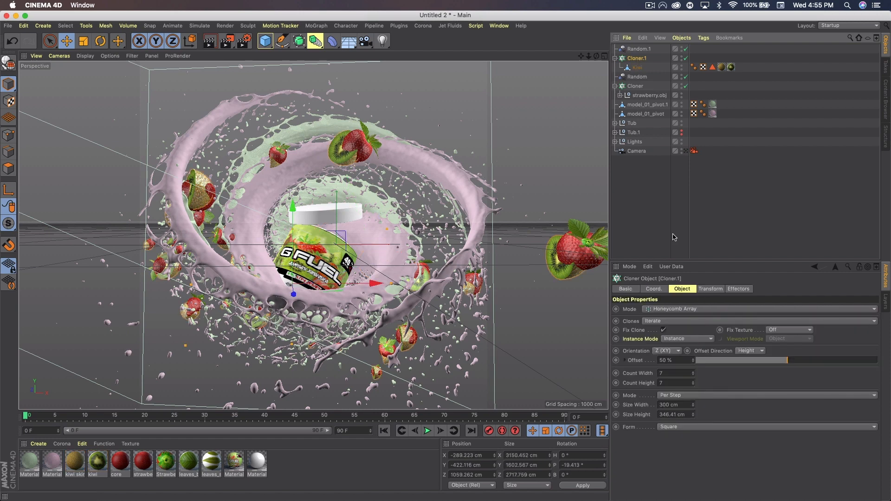
{"action": "left_click", "coordinate": [694, 376]}
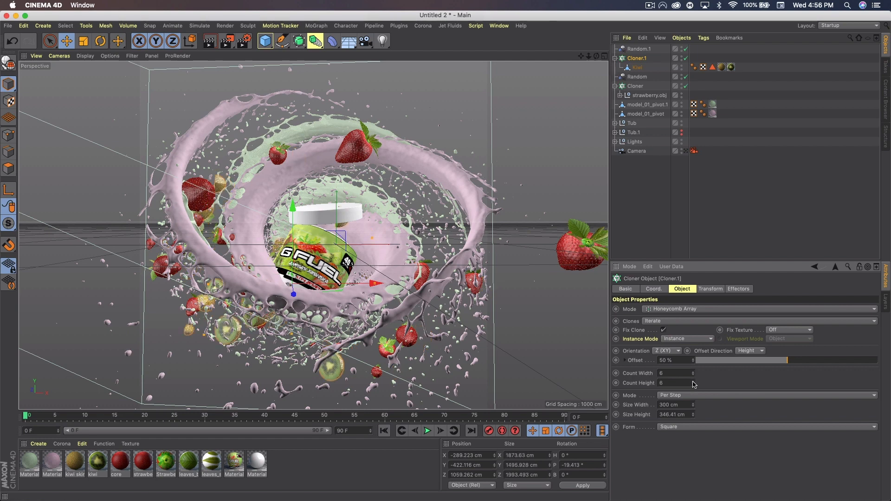
{"action": "left_click", "coordinate": [643, 50]}
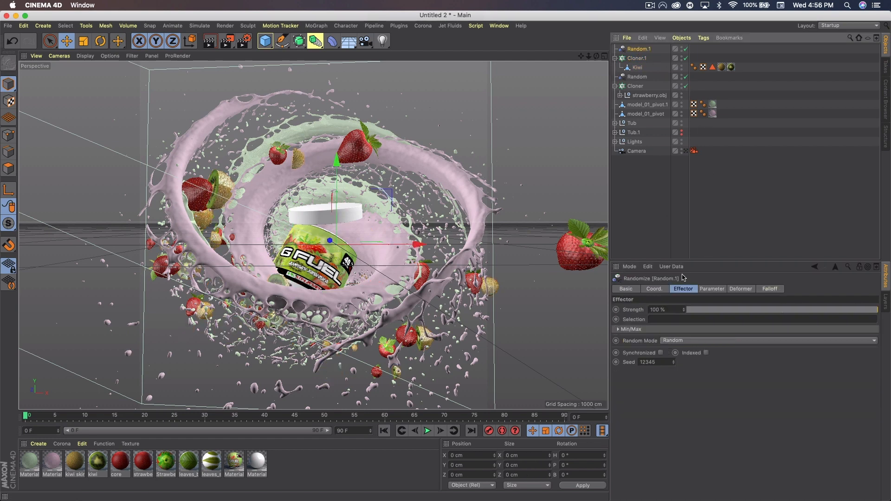
{"action": "left_click", "coordinate": [713, 289]}
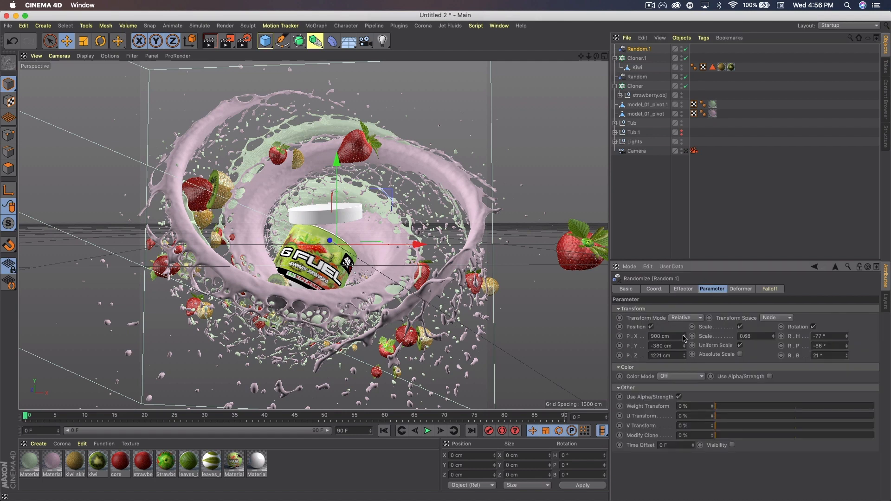
{"action": "left_click_drag", "start_coordinate": [685, 339], "coordinate": [613, 328]}
{"action": "type", "text": "450"}
{"action": "key", "text": "Return"}
Step: Set the kiwi Random effector's position offsets to Y 380 cm and Z -1221 cm
{"action": "left_click_drag", "start_coordinate": [677, 345], "coordinate": [641, 342]}
{"action": "left_click", "coordinate": [654, 345]}
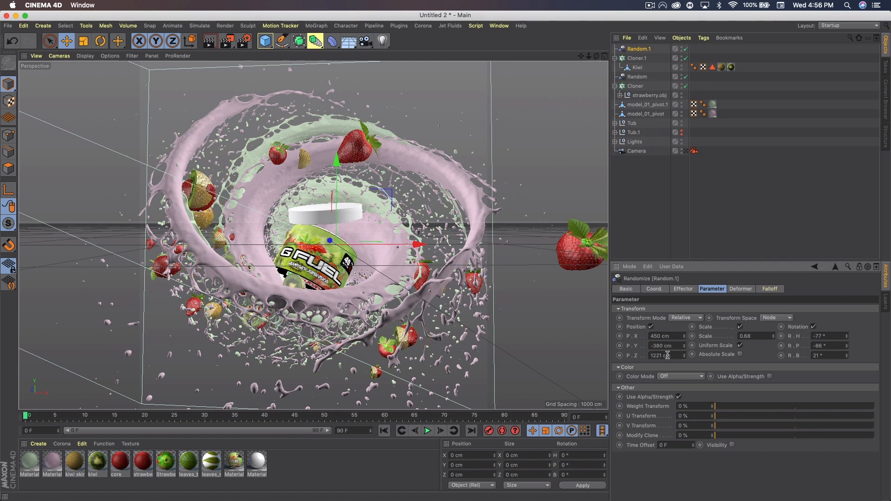
{"action": "key", "text": "Return"}
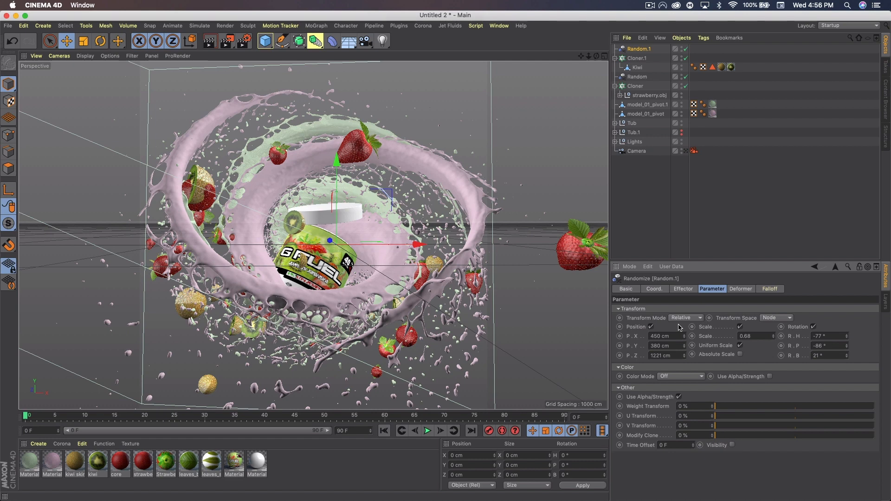
{"action": "key", "text": "Tab"}
{"action": "key", "text": "Home"}
{"action": "type", "text": "-"}
{"action": "key", "text": "Return"}
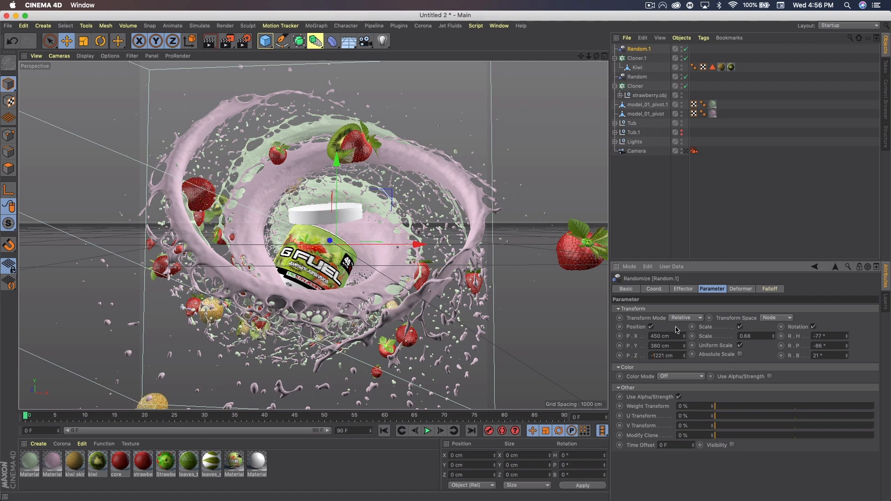
Step: Move the kiwi Cloner to about X 14, Y 30, Z 566 cm
{"action": "left_click", "coordinate": [372, 285]}
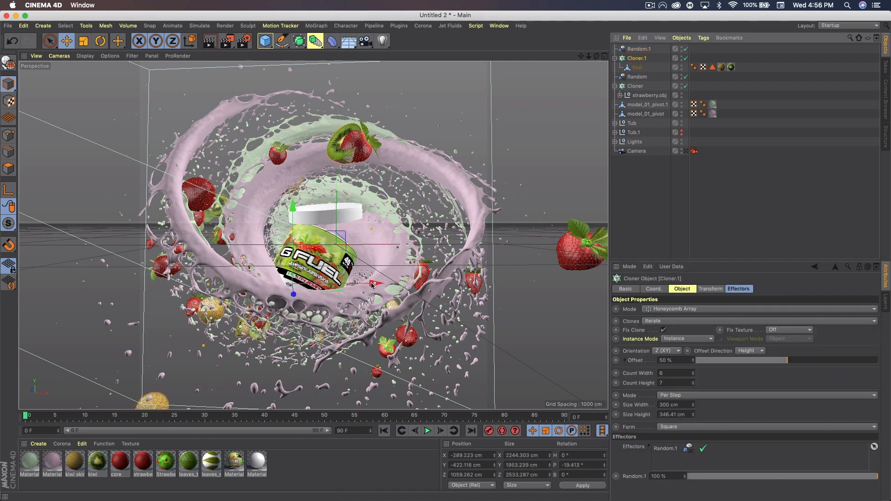
{"action": "left_click_drag", "start_coordinate": [373, 285], "coordinate": [412, 279]}
{"action": "key", "text": "ctrl+z"}
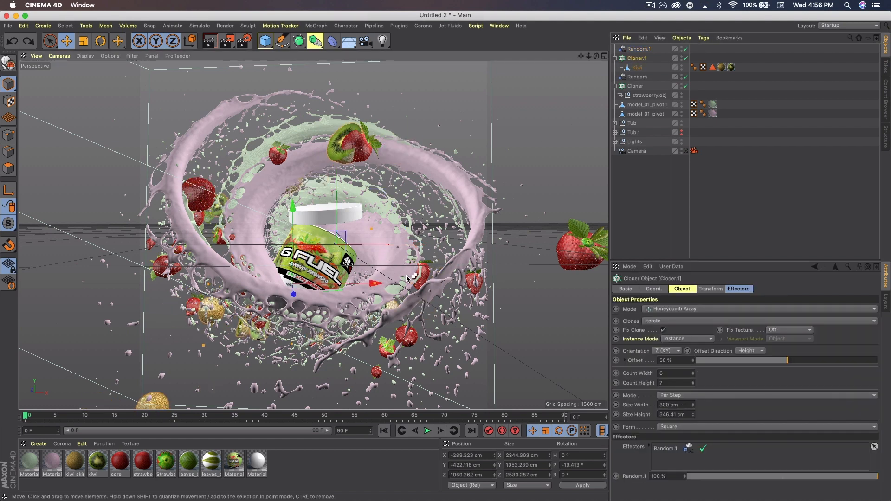
{"action": "left_click_drag", "start_coordinate": [384, 284], "coordinate": [414, 281]}
{"action": "left_click_drag", "start_coordinate": [324, 207], "coordinate": [329, 260]}
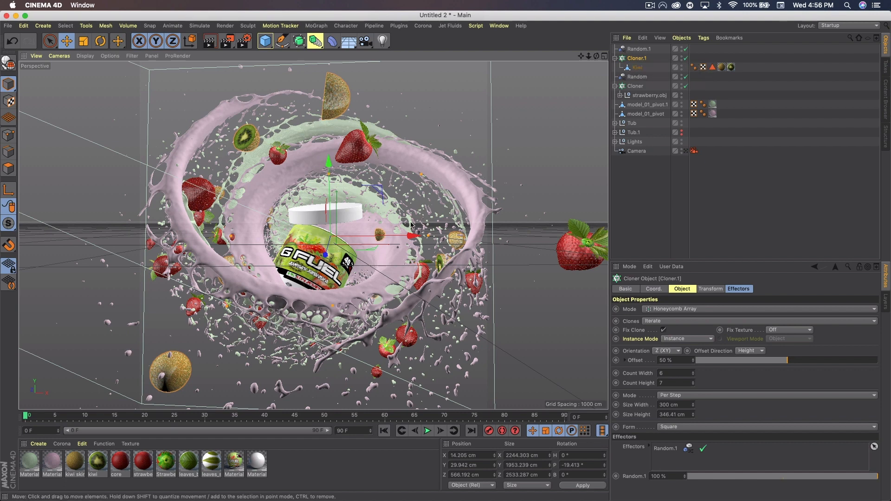
Step: Set the kiwi Random effector's rotation to H -205°, P -124°, B -62° and collapse both Cloners in the hierarchy
{"action": "left_click", "coordinate": [642, 49]}
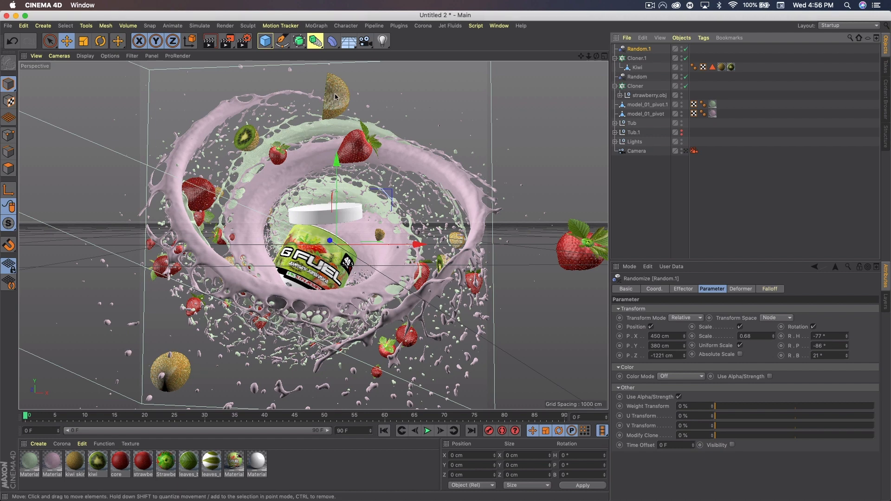
{"action": "left_click_drag", "start_coordinate": [847, 337], "coordinate": [848, 372]}
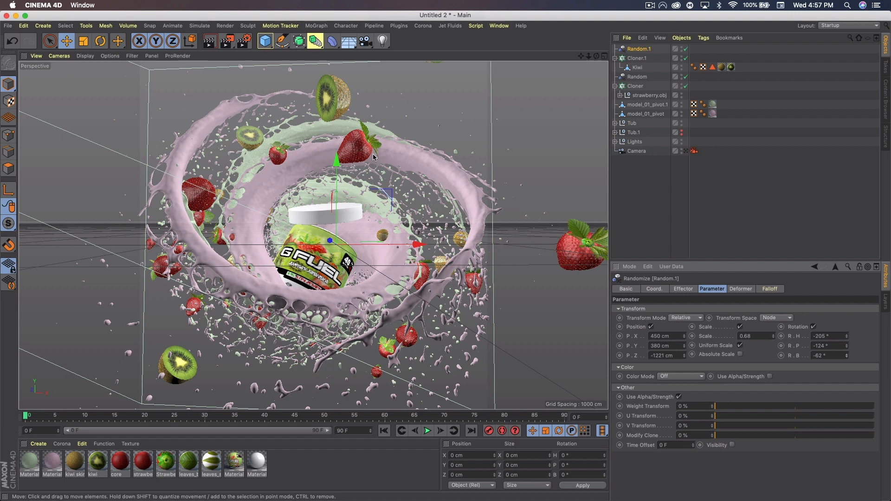
{"action": "left_click", "coordinate": [615, 58]}
{"action": "left_click", "coordinate": [615, 77]}
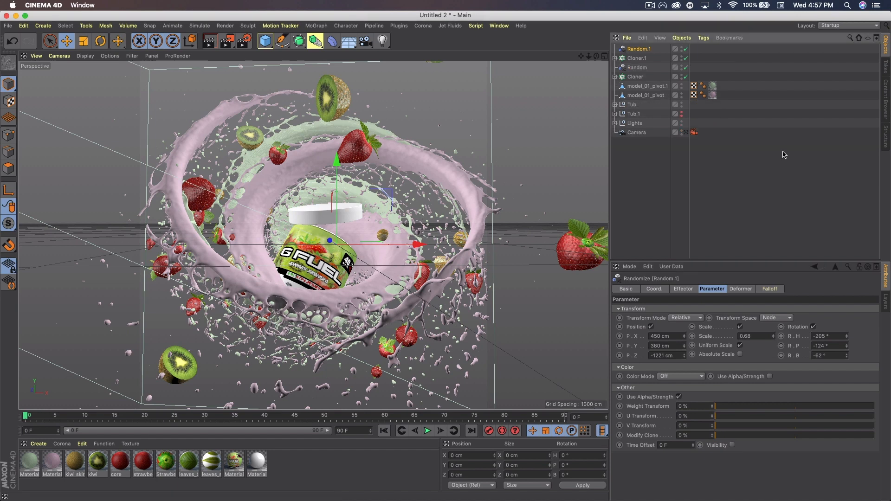
Step: Make the closed tub Tub.1 visible and scale it down to roughly half its size
{"action": "left_click", "coordinate": [682, 112]}
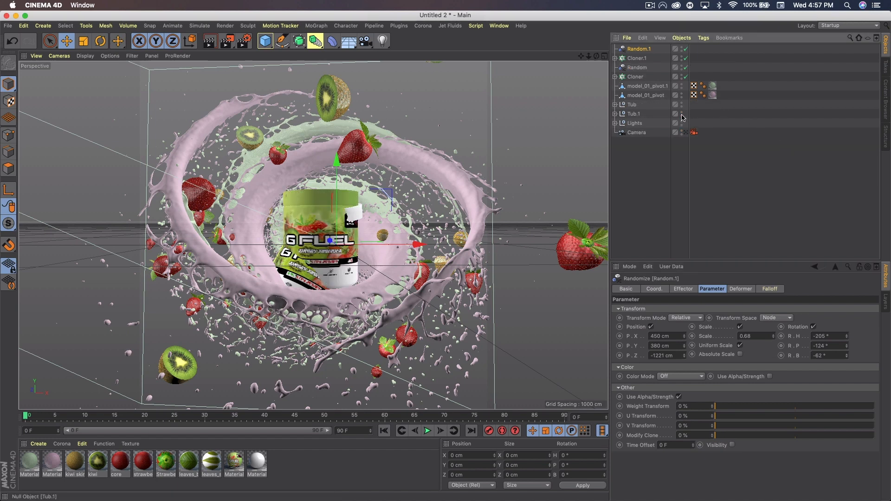
{"action": "left_click", "coordinate": [636, 114]}
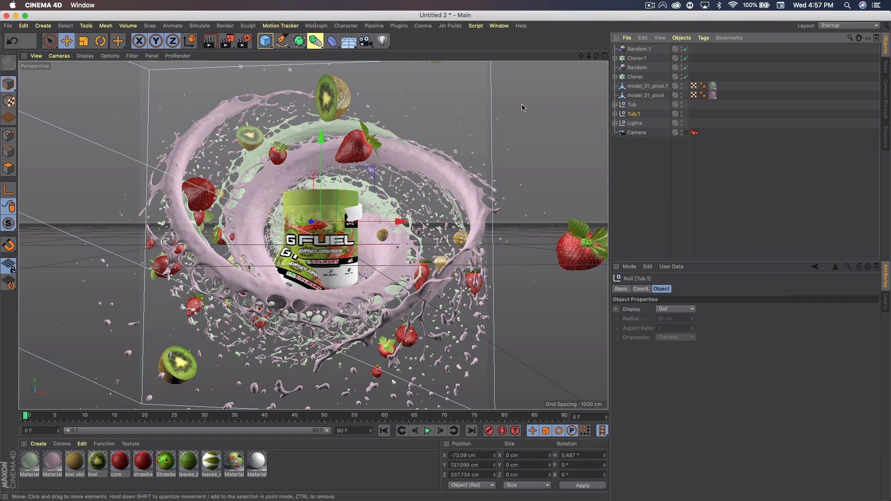
{"action": "left_click", "coordinate": [84, 41]}
{"action": "left_click_drag", "start_coordinate": [325, 234], "coordinate": [287, 236]}
{"action": "key", "text": "e"}
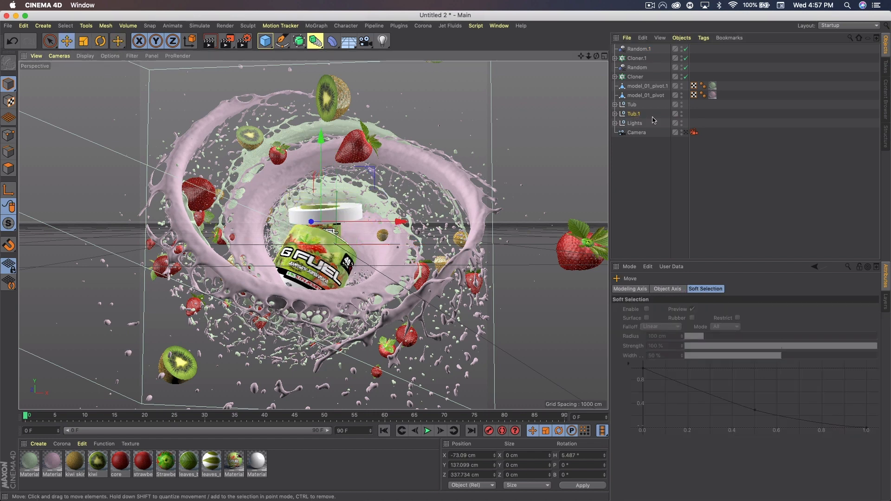
Step: Duplicate Tub.1 and move the original up the object hierarchy to sit directly beneath its copy
{"action": "key", "text": "super+c"}
{"action": "key", "text": "super+v"}
{"action": "left_click_drag", "start_coordinate": [636, 121], "coordinate": [640, 56]}
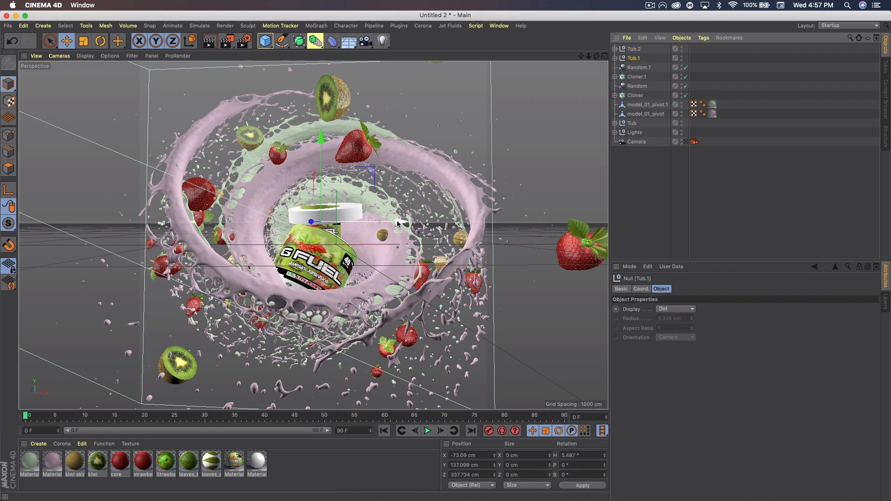
Step: Move Tub.1 to the upper-left loop of the pink splash, rotate it to about H 35°, P 10°, B -18°, and deselect it
{"action": "left_click_drag", "start_coordinate": [400, 222], "coordinate": [315, 227]}
{"action": "left_click_drag", "start_coordinate": [248, 207], "coordinate": [238, 179]}
{"action": "left_click_drag", "start_coordinate": [304, 171], "coordinate": [248, 172]}
{"action": "key", "text": "r"}
{"action": "left_click_drag", "start_coordinate": [192, 120], "coordinate": [169, 123]}
{"action": "left_click_drag", "start_coordinate": [227, 150], "coordinate": [222, 135]}
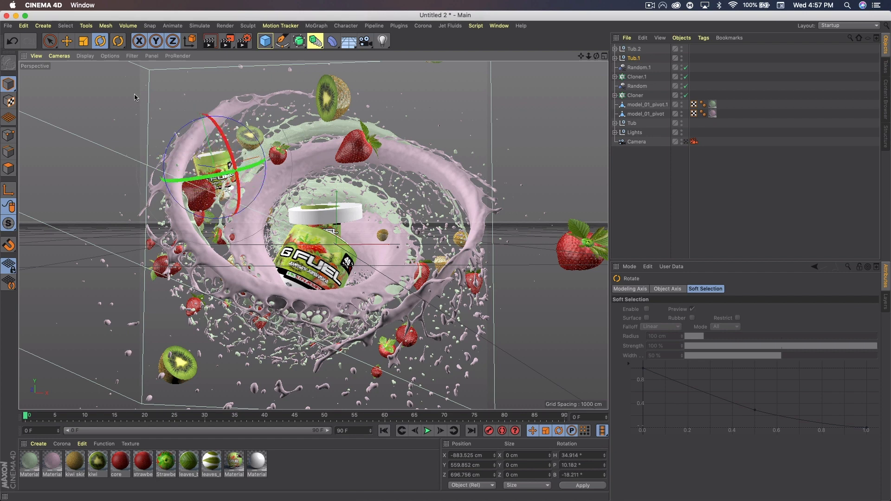
{"action": "left_click", "coordinate": [63, 44]}
{"action": "left_click_drag", "start_coordinate": [193, 74], "coordinate": [187, 67]}
{"action": "left_click", "coordinate": [645, 56], "text": "ctrl"}
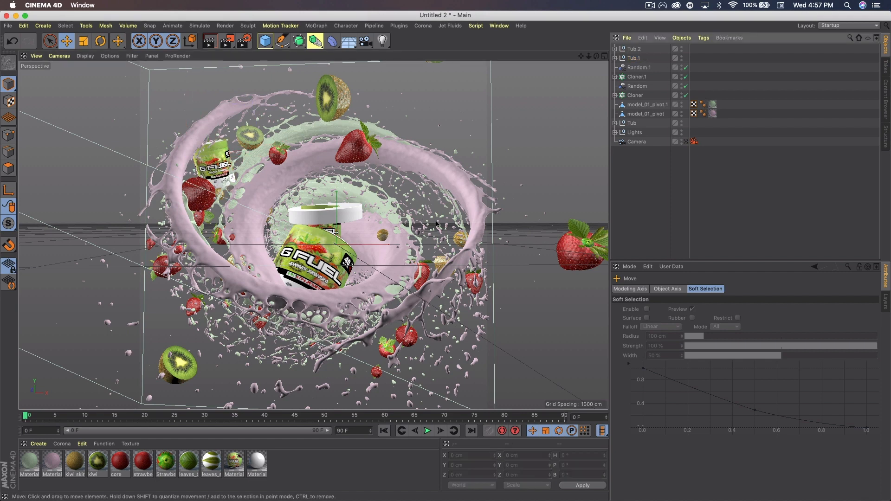
Step: Move Tub.2 to the splash's lower right, about X 783, Y -593, Z 372 cm, and rotate it to about H -14°, P -28°, B 6°
{"action": "left_click", "coordinate": [639, 49]}
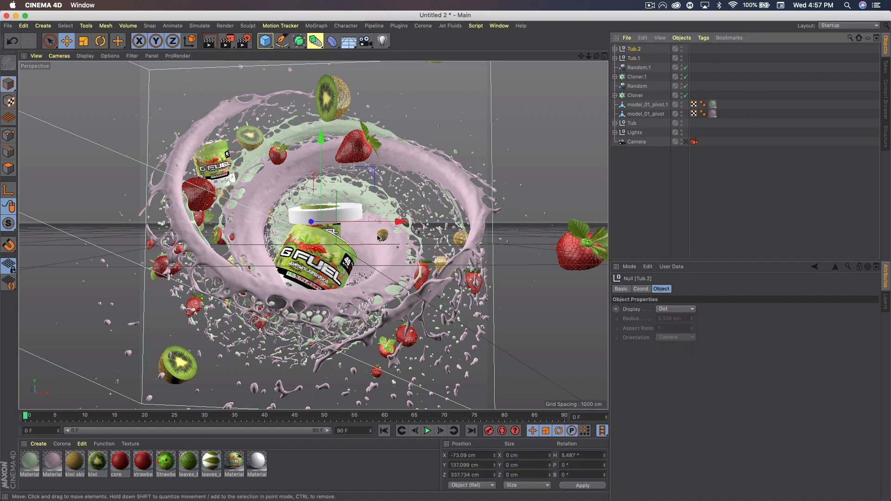
{"action": "left_click_drag", "start_coordinate": [379, 238], "coordinate": [477, 238]}
{"action": "left_click_drag", "start_coordinate": [443, 142], "coordinate": [443, 213]}
{"action": "key", "text": "r"}
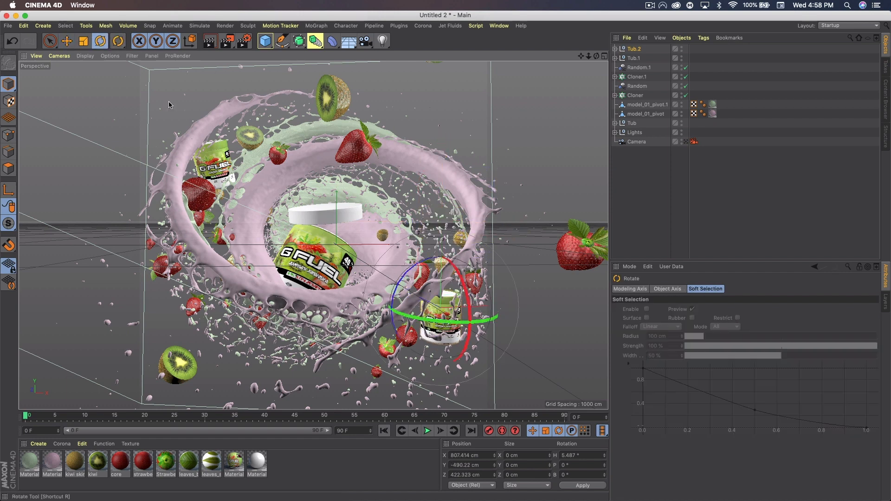
{"action": "left_click_drag", "start_coordinate": [164, 152], "coordinate": [147, 127]}
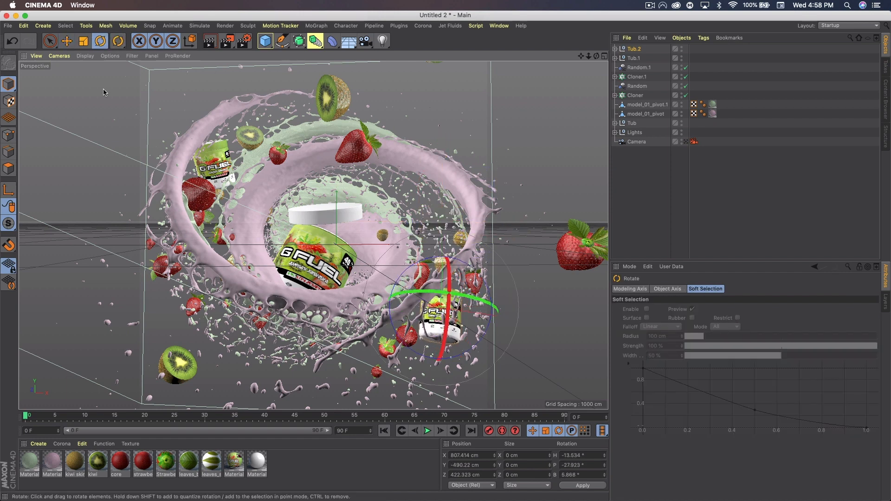
{"action": "key", "text": "e"}
{"action": "left_click_drag", "start_coordinate": [445, 222], "coordinate": [441, 249]}
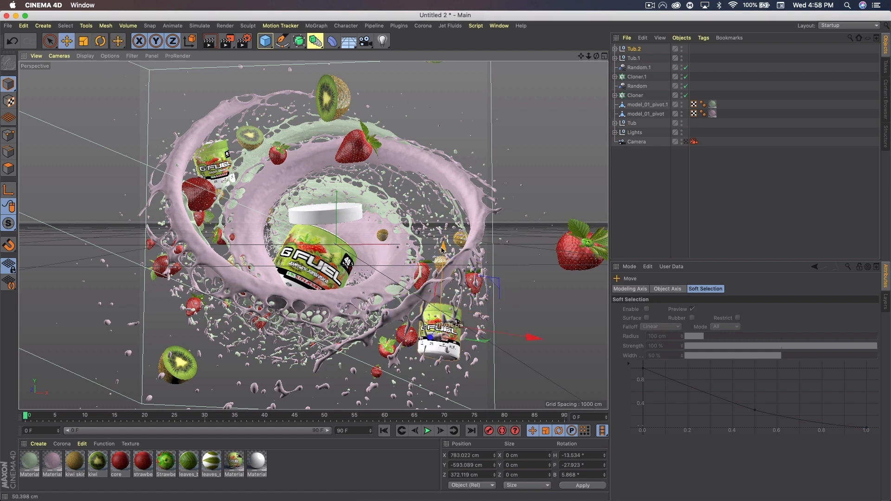
Step: Deselect Tub.2 and toggle the viewport's view through the scene Camera
{"action": "left_click", "coordinate": [675, 191]}
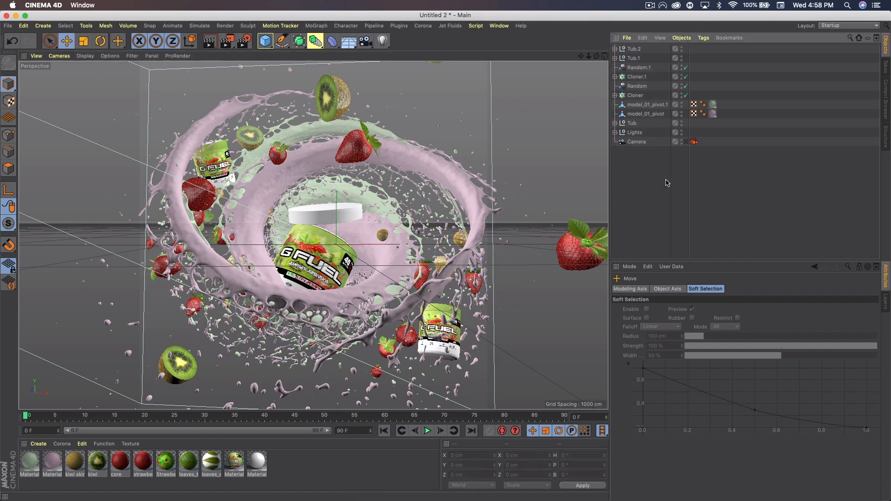
{"action": "left_click", "coordinate": [686, 141]}
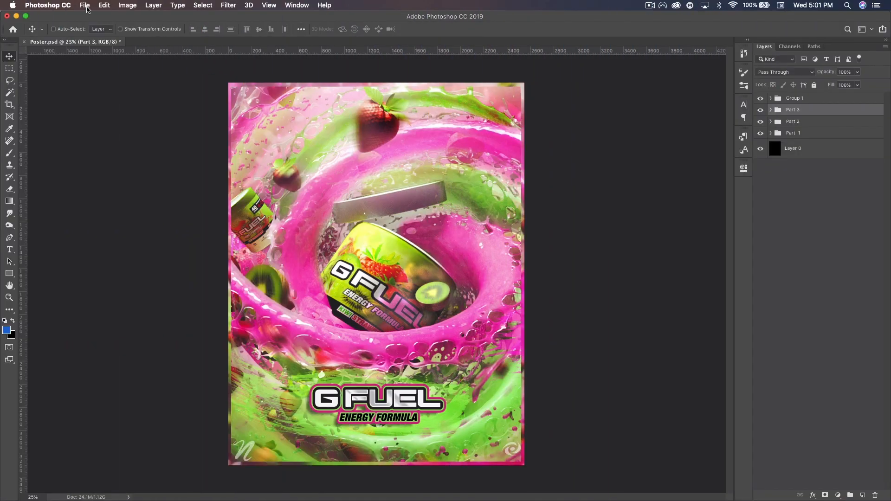
Step: Switch to Photoshop and create a new 8.5 x 11 inch RGB document at 300 ppi with a white background
{"action": "left_click", "coordinate": [87, 5]}
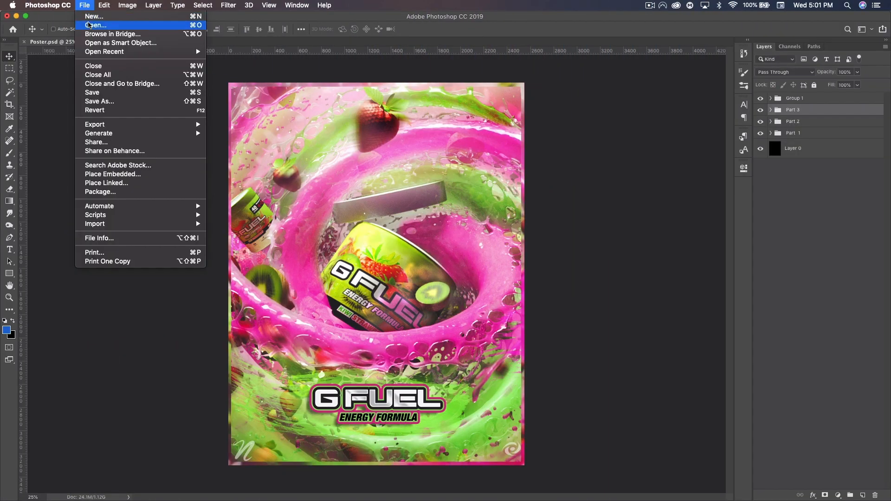
{"action": "left_click", "coordinate": [90, 18]}
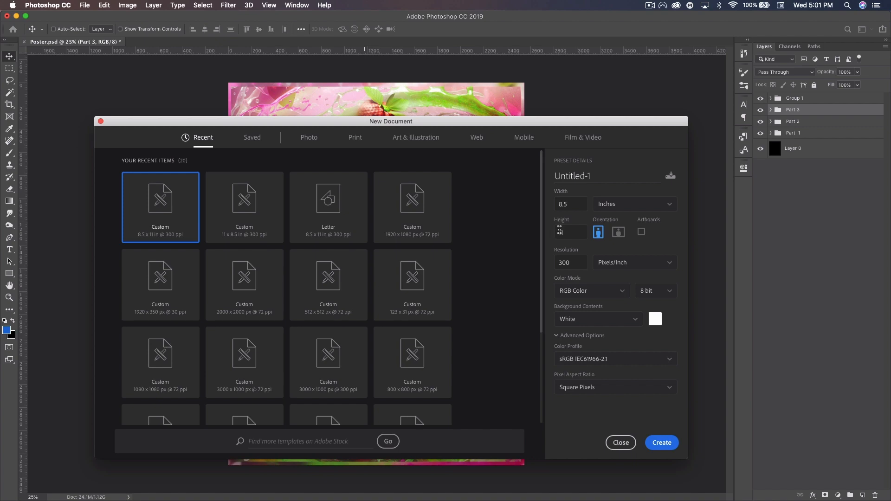
{"action": "left_click", "coordinate": [649, 447]}
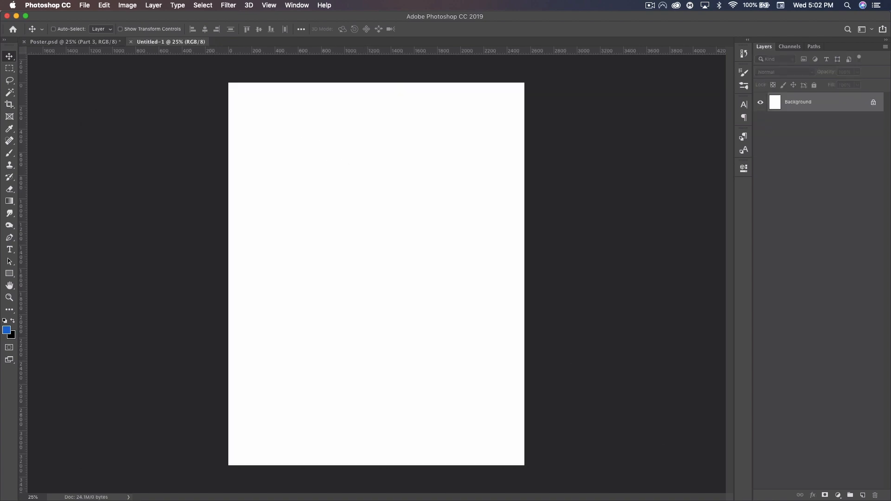
Step: Preview the fruits, LIQUID-1, LIQUID-2 and NOTEXT-BIGTUB render PNGs in the Finder's GFuel folder
{"action": "left_click_drag", "start_coordinate": [1, 108], "coordinate": [420, 115]}
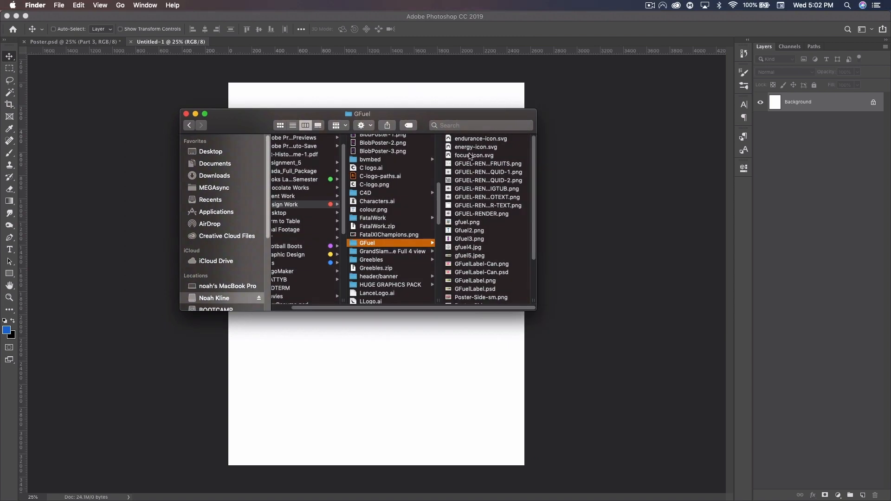
{"action": "left_click", "coordinate": [485, 163]}
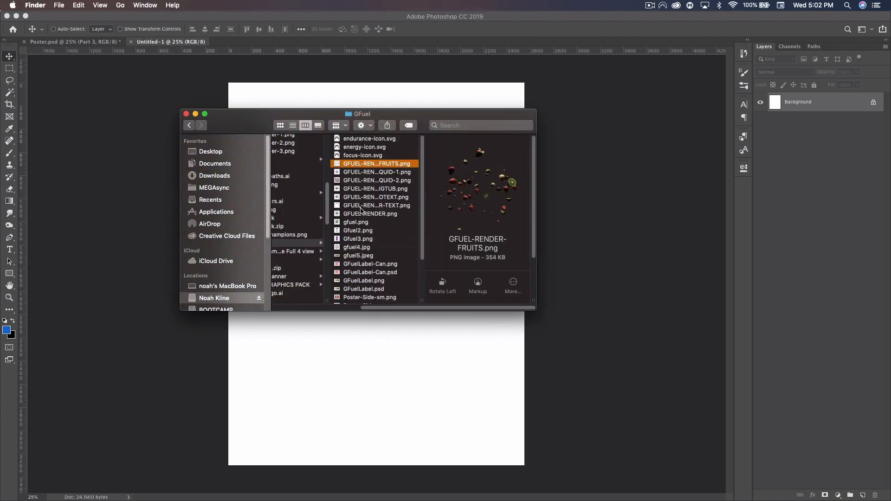
{"action": "key", "text": "space"}
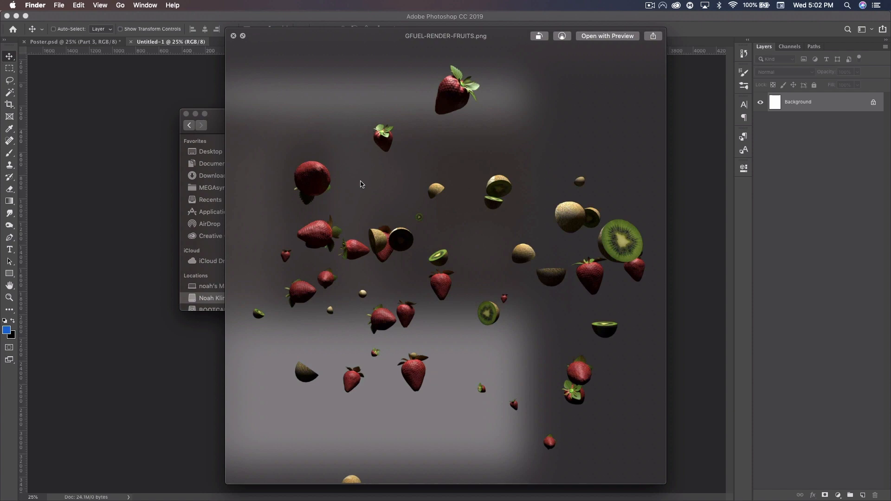
{"action": "key", "text": "Down"}
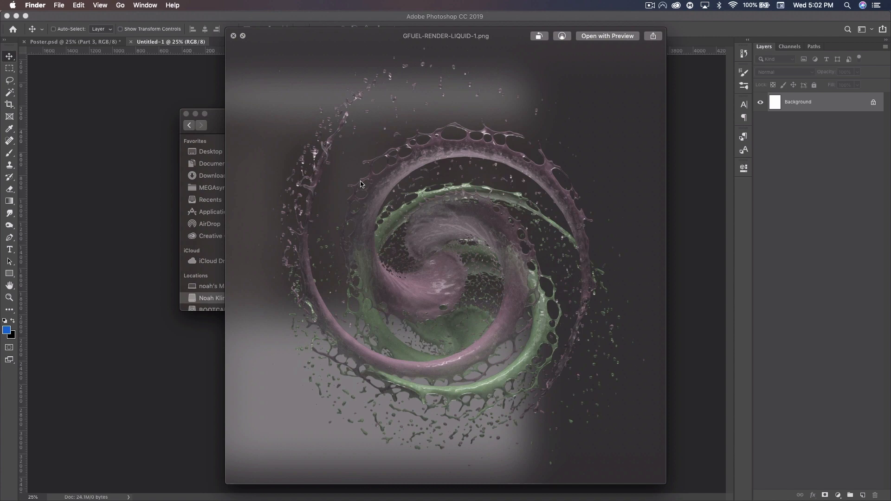
{"action": "key", "text": "Down"}
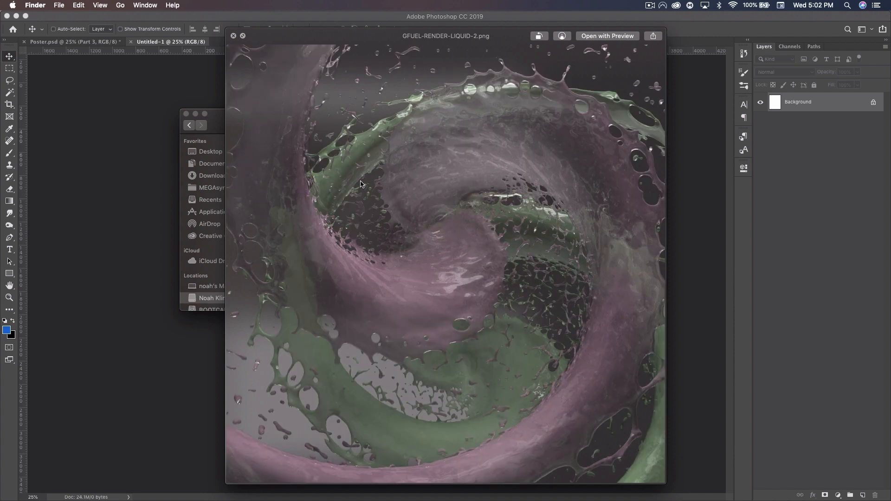
{"action": "key", "text": "Down"}
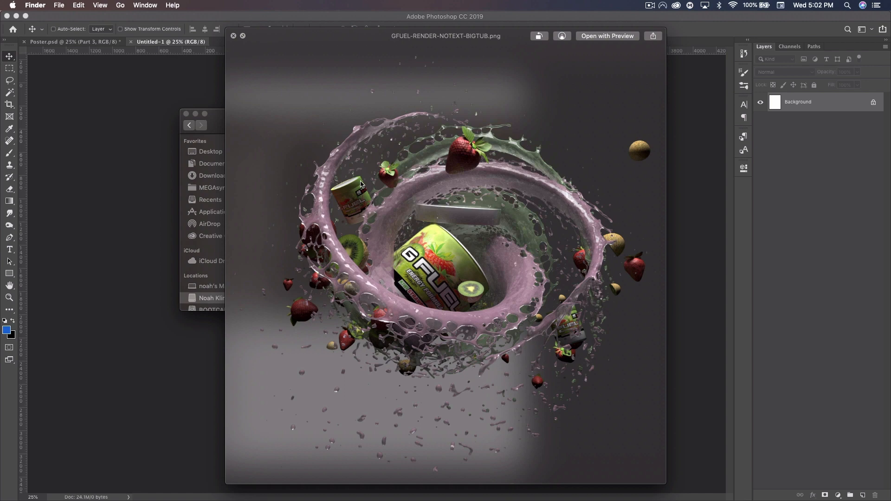
{"action": "key", "text": "space"}
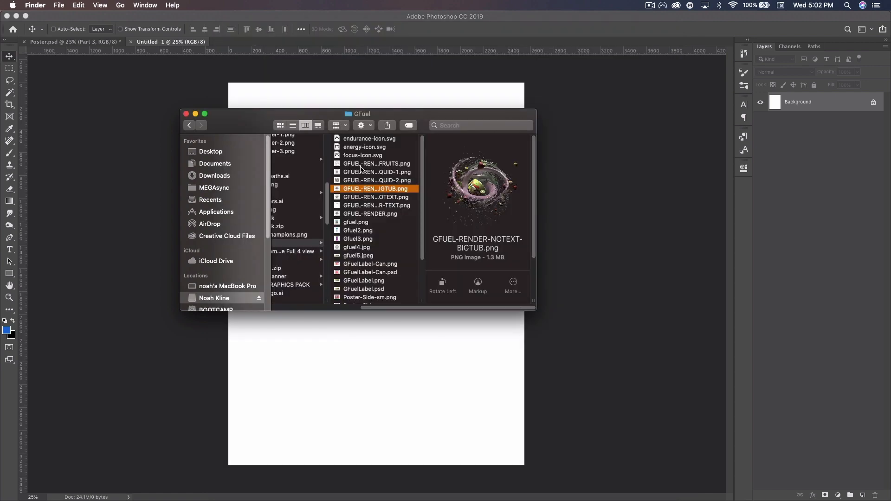
Step: Place the four renders from GFUEL-RENDER-FRUITS to GFUEL-RENDER-NOTEXT-BIGTUB into the new document as separate layers at their fitted size
{"action": "left_click", "coordinate": [361, 166], "text": "shift"}
{"action": "left_click_drag", "start_coordinate": [365, 175], "coordinate": [372, 385]}
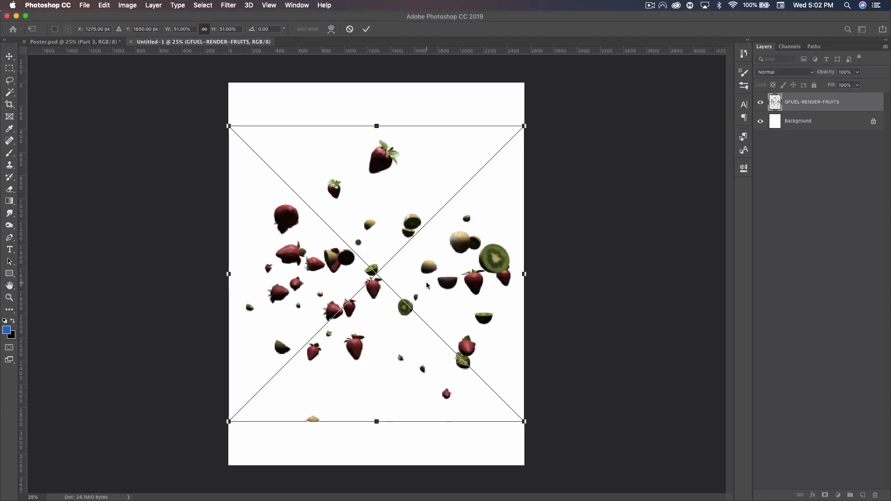
{"action": "key", "text": "Return"}
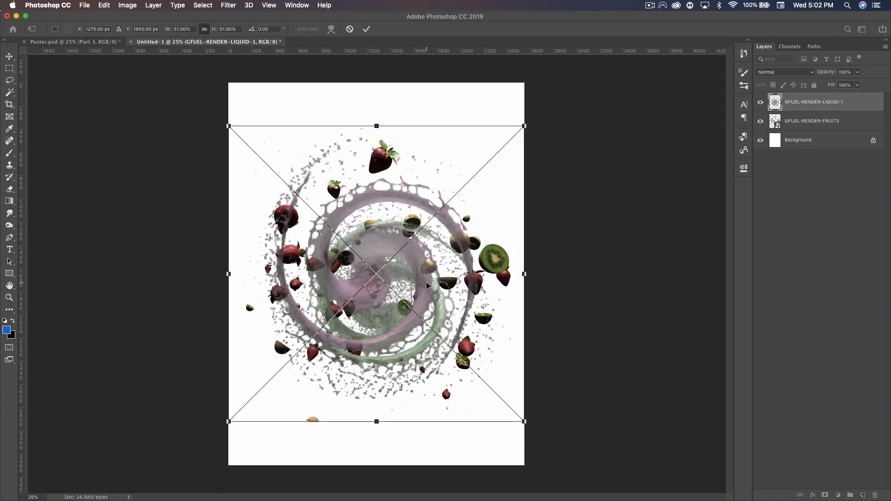
{"action": "key", "text": "Return"}
{"action": "key", "text": "Return"}
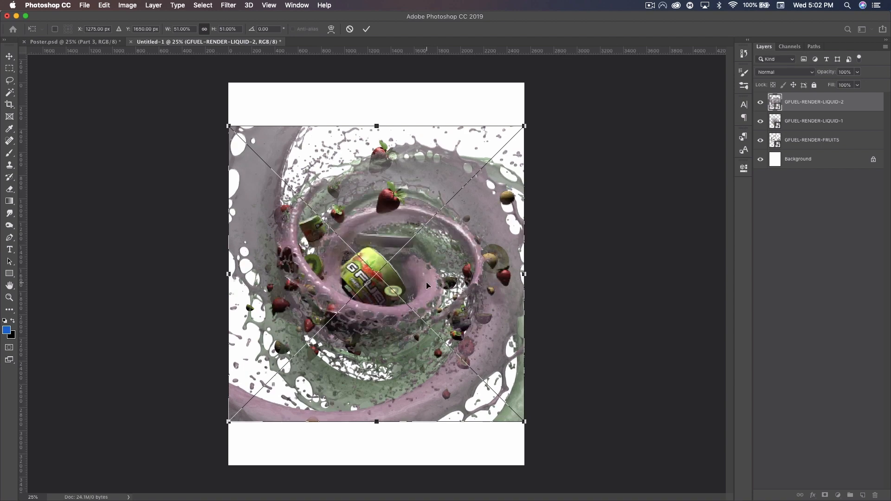
{"action": "key", "text": "Return"}
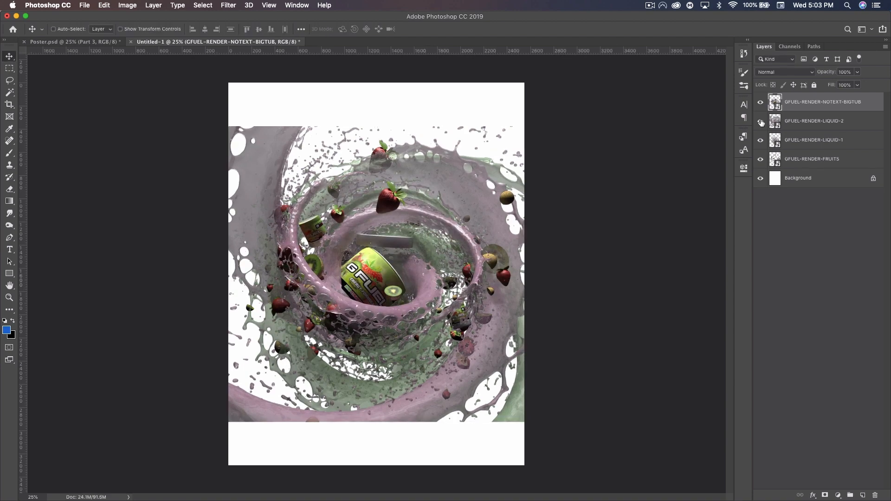
Step: Hide the LIQUID-2, LIQUID-1 and FRUITS layers and fill the Background layer with black
{"action": "left_click_drag", "start_coordinate": [761, 122], "coordinate": [761, 163]}
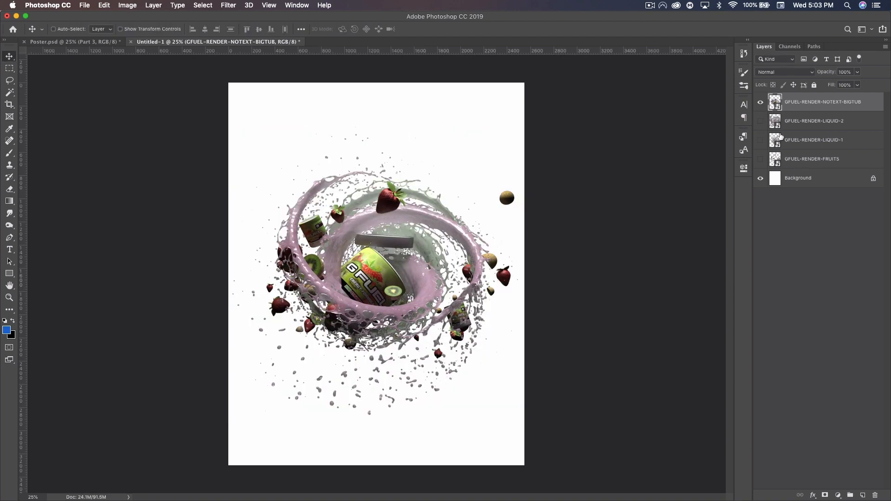
{"action": "left_click", "coordinate": [840, 189]}
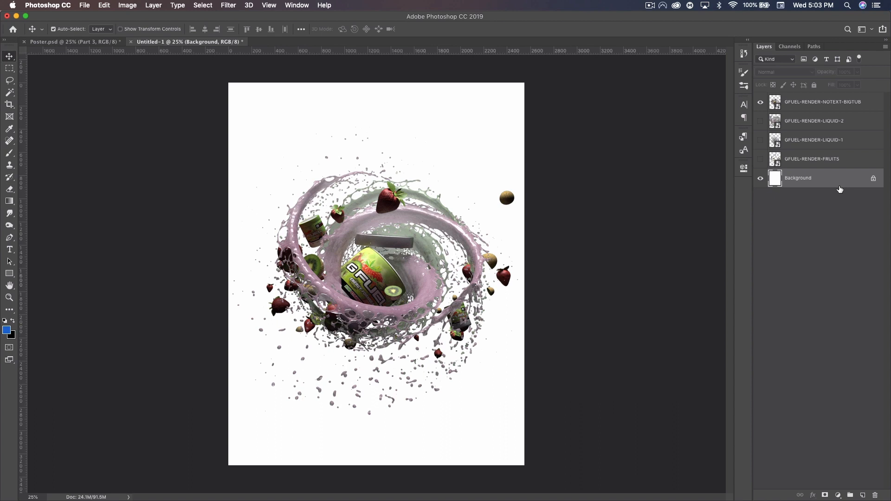
{"action": "key", "text": "super+BackSpace"}
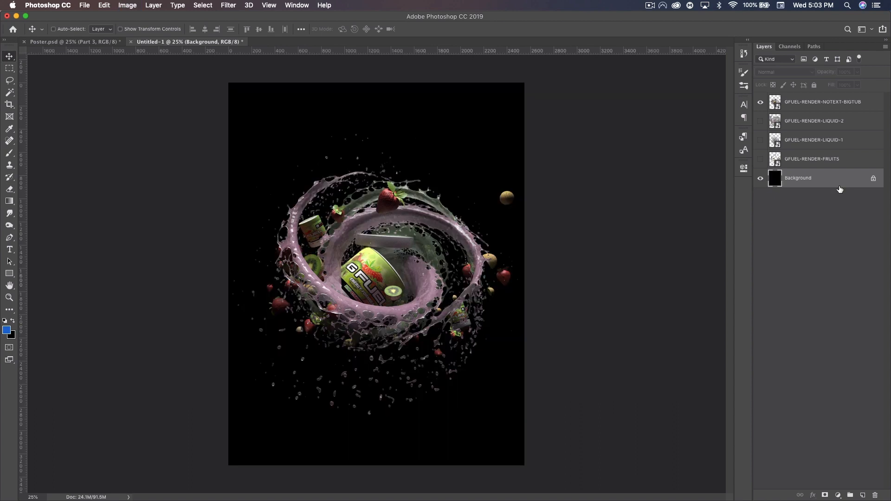
Step: Enlarge the GFUEL-RENDER-NOTEXT-BIGTUB layer from its centre to about 78.5% and rotate it to about -19°
{"action": "left_click", "coordinate": [809, 105]}
{"action": "key", "text": "super+t"}
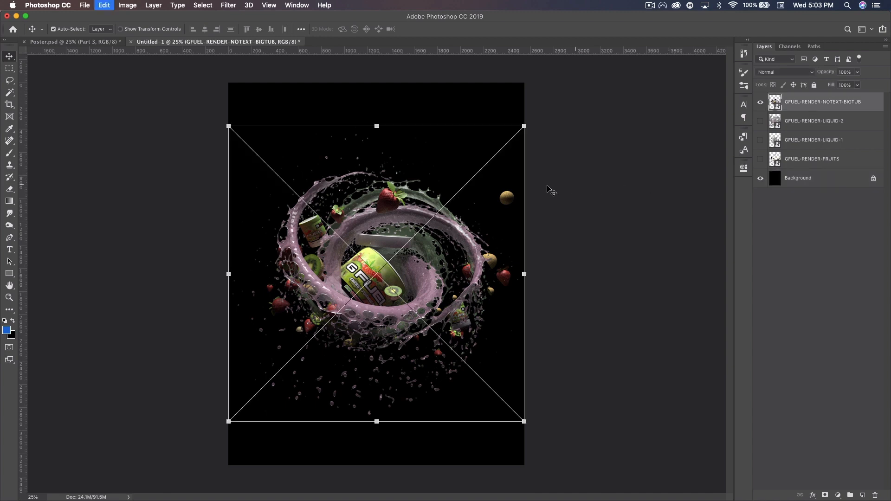
{"action": "left_click_drag", "start_coordinate": [524, 127], "coordinate": [633, 77], "text": "alt"}
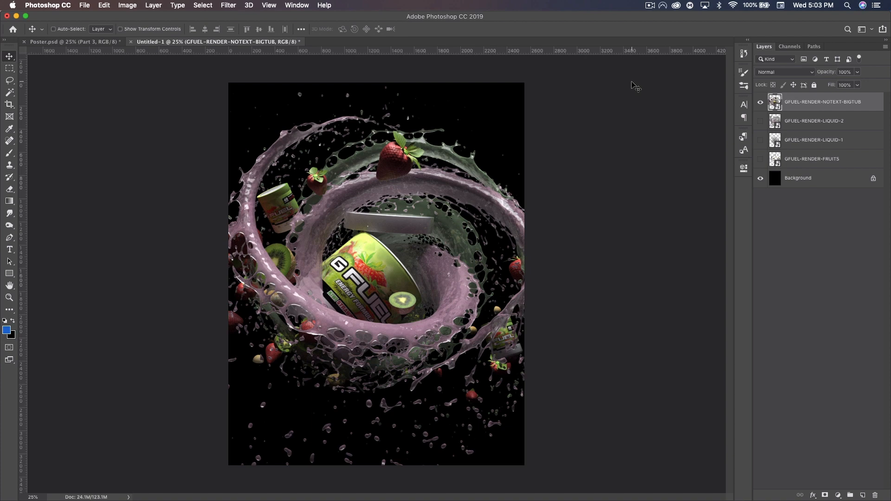
{"action": "key", "text": "super+t"}
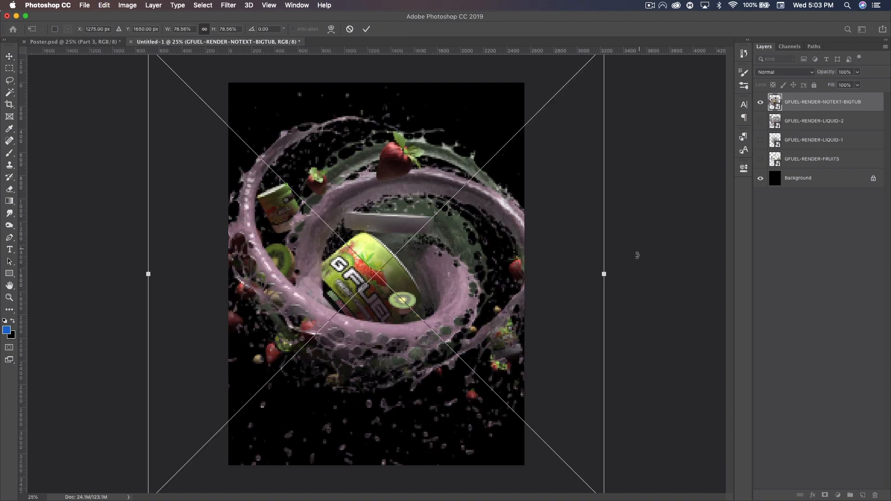
{"action": "left_click_drag", "start_coordinate": [637, 254], "coordinate": [622, 168]}
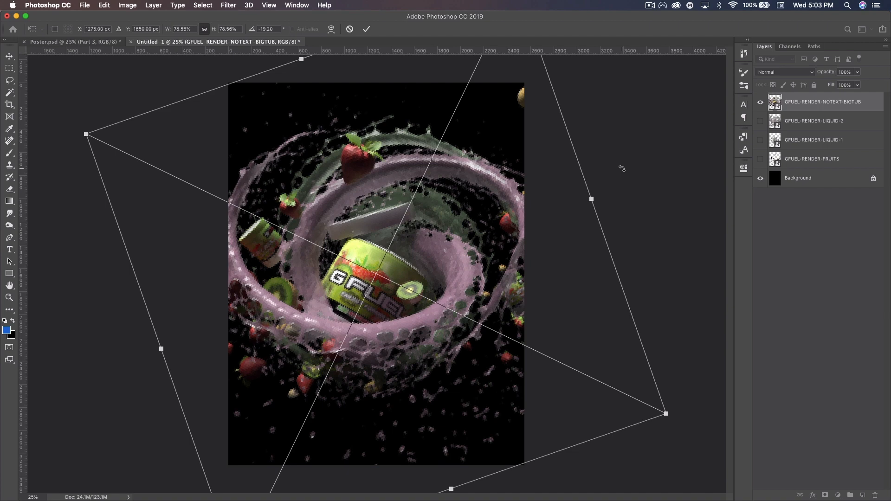
{"action": "key", "text": "Escape"}
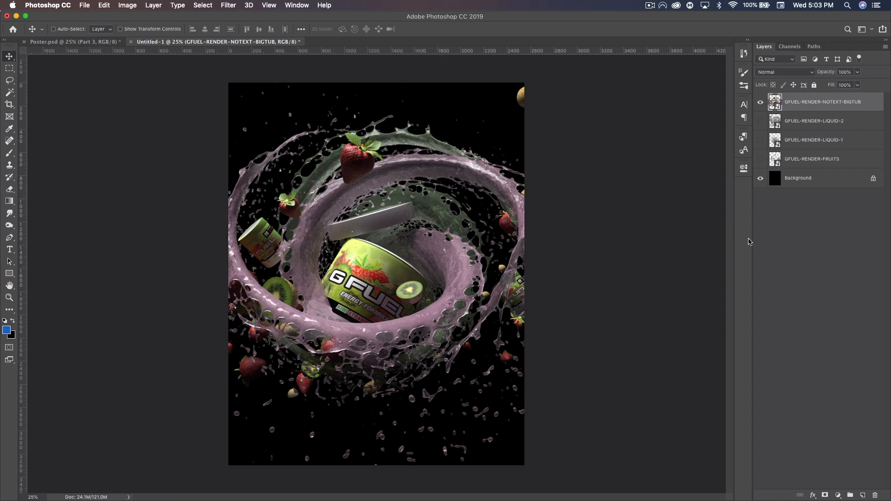
Step: Add a new empty layer above GFUEL-RENDER-NOTEXT-BIGTUB and clip it to that render
{"action": "left_click", "coordinate": [863, 496]}
{"action": "left_click_drag", "start_coordinate": [828, 120], "coordinate": [820, 110]}
{"action": "left_click", "coordinate": [820, 110], "text": "alt"}
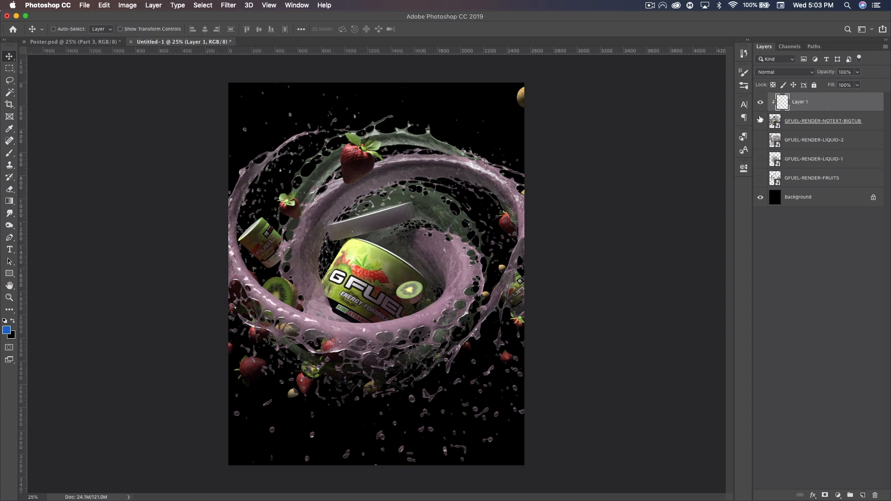
Step: Choose the Brush tool with a soft round 250 px tip at 0% hardness
{"action": "left_click", "coordinate": [9, 152]}
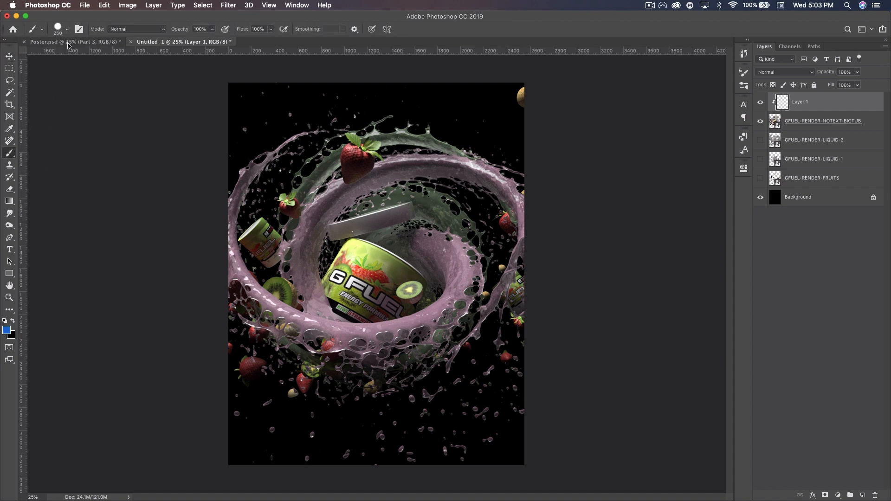
{"action": "left_click", "coordinate": [67, 29]}
{"action": "left_click", "coordinate": [74, 119]}
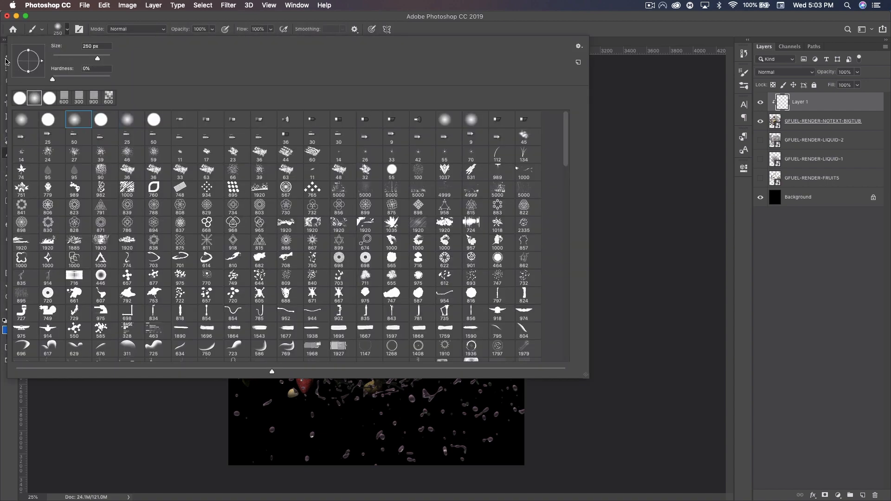
{"action": "left_click", "coordinate": [38, 22]}
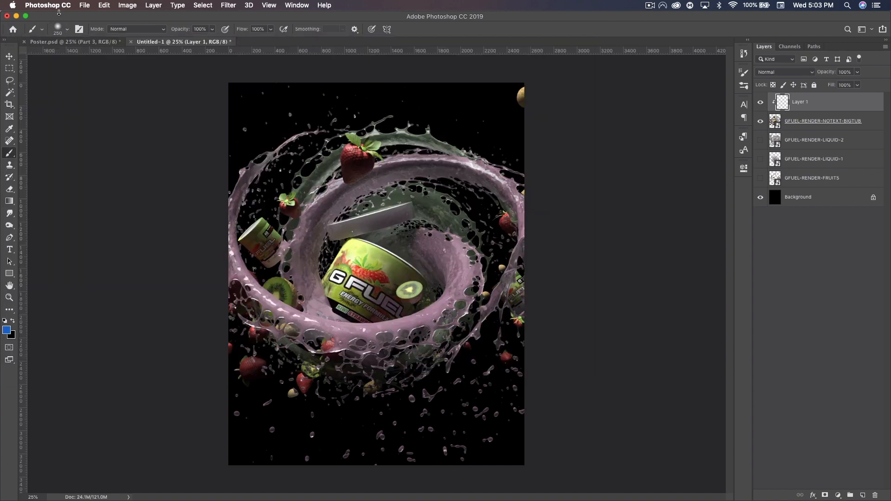
Step: Set the foreground colour to bright green #55ee1a, starting from the hue sampled off the green splash
{"action": "left_click", "coordinate": [6, 331]}
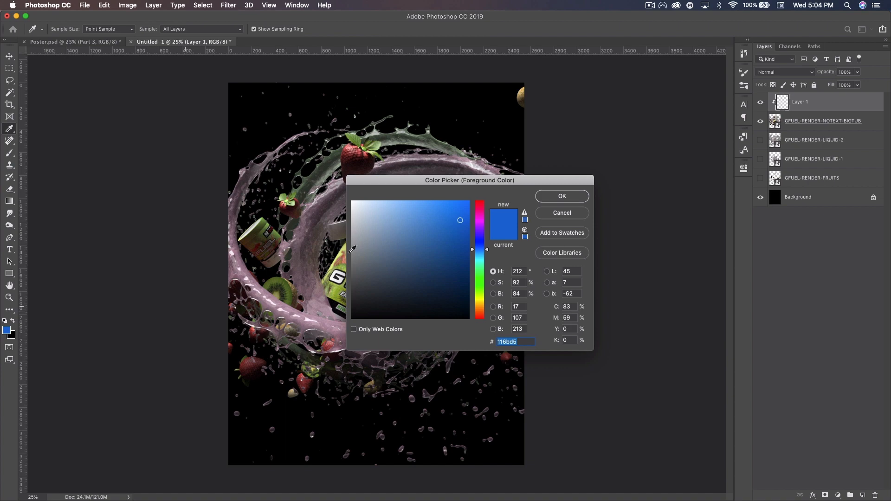
{"action": "left_click_drag", "start_coordinate": [366, 178], "coordinate": [406, 232]}
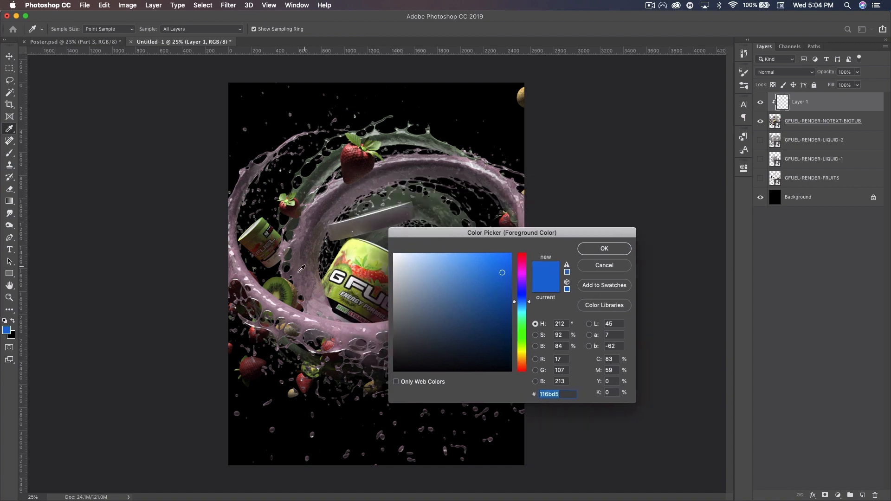
{"action": "left_click", "coordinate": [332, 154]}
{"action": "left_click_drag", "start_coordinate": [454, 258], "coordinate": [499, 261]}
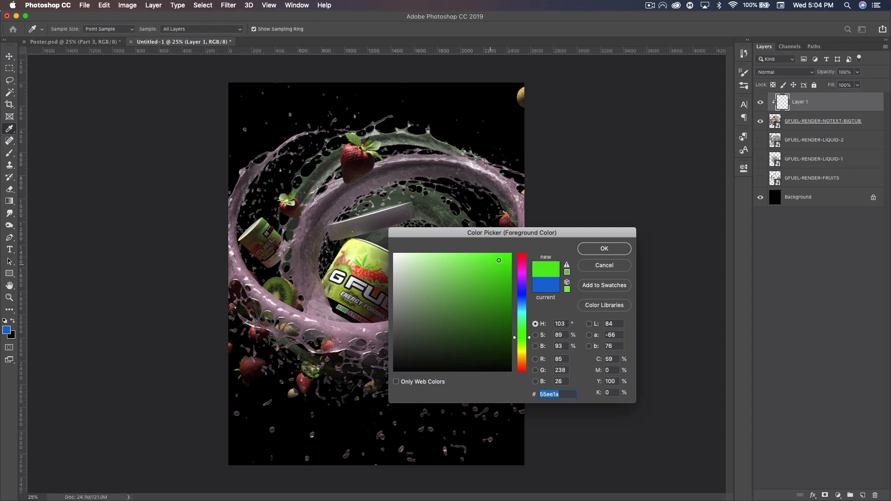
{"action": "left_click", "coordinate": [604, 248]}
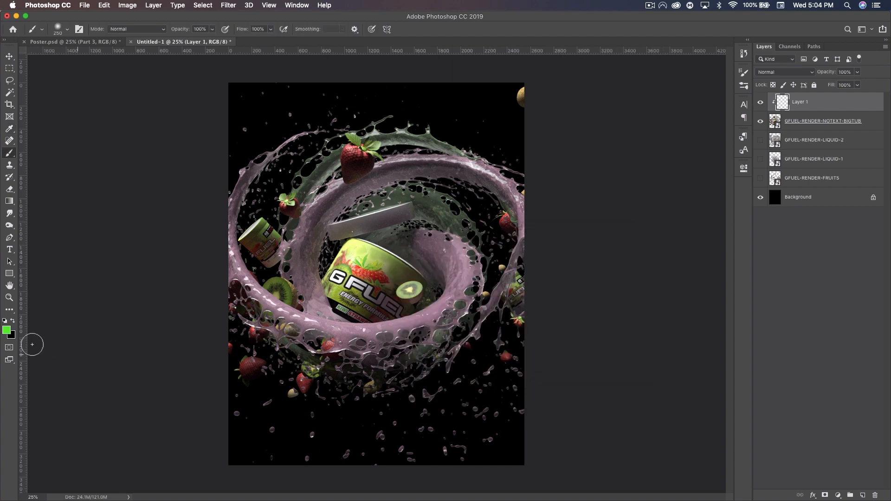
Step: Set the background colour to a vivid pink, about #f01c6c, starting from the hue sampled off the pink splash
{"action": "left_click", "coordinate": [11, 335]}
{"action": "left_click", "coordinate": [338, 334]}
{"action": "left_click_drag", "start_coordinate": [492, 271], "coordinate": [498, 260]}
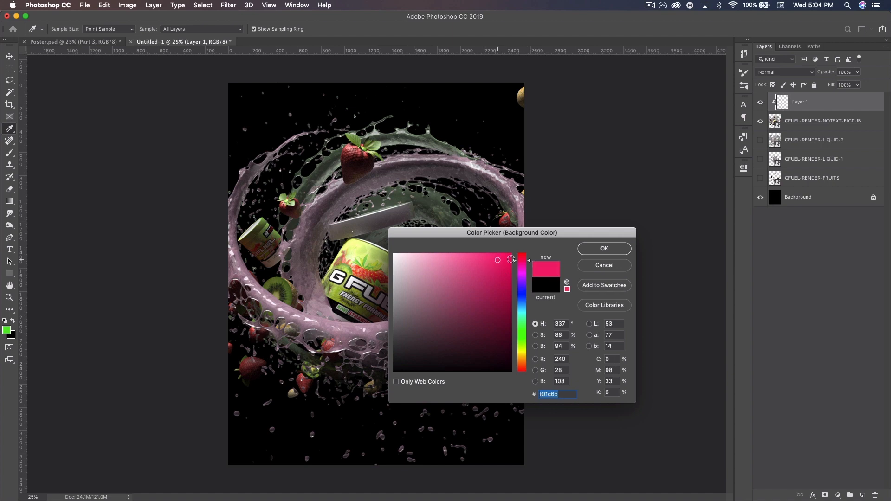
{"action": "left_click", "coordinate": [604, 249]}
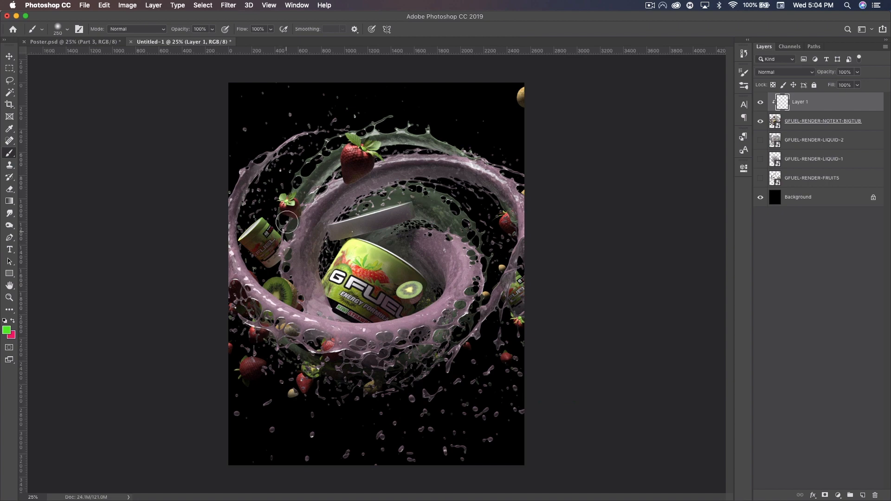
Step: Paint bright green over the upper green splash arc and the inner green splash behind the tub's lid
{"action": "left_click", "coordinate": [288, 223]}
{"action": "mouse_move", "coordinate": [288, 223]}
{"action": "left_mouse_down"}
{"action": "mouse_move", "coordinate": [312, 163]}
{"action": "mouse_move", "coordinate": [371, 127]}
{"action": "mouse_move", "coordinate": [459, 145]}
{"action": "mouse_move", "coordinate": [441, 223]}
{"action": "mouse_move", "coordinate": [478, 241]}
{"action": "mouse_move", "coordinate": [425, 194]}
{"action": "left_mouse_up"}
{"action": "key", "text": "bracketleft"}
{"action": "key", "text": "bracketleft"}
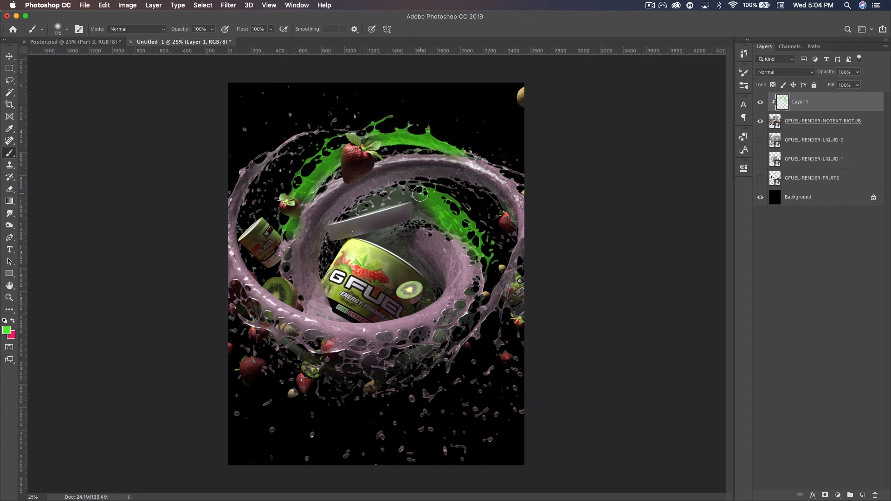
{"action": "key", "text": "bracketleft"}
{"action": "left_click_drag", "start_coordinate": [391, 199], "coordinate": [358, 209]}
Step: With a smaller brush, dab bright green on the green splash fragments along the lower swirl and on the part behind the tub's rim
{"action": "key", "text": "bracketleft"}
{"action": "left_click", "coordinate": [460, 306]}
{"action": "left_click", "coordinate": [470, 292]}
{"action": "left_click_drag", "start_coordinate": [473, 314], "coordinate": [469, 323]}
{"action": "left_click", "coordinate": [439, 335]}
{"action": "left_click_drag", "start_coordinate": [429, 348], "coordinate": [414, 361]}
{"action": "left_click", "coordinate": [428, 370]}
{"action": "left_click", "coordinate": [396, 370]}
{"action": "left_click", "coordinate": [377, 372]}
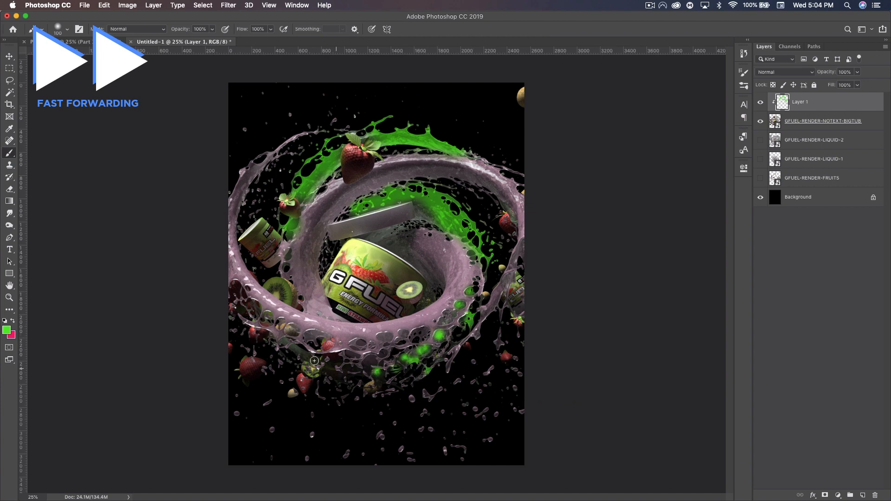
{"action": "left_click_drag", "start_coordinate": [305, 356], "coordinate": [293, 347]}
{"action": "left_click", "coordinate": [285, 343]}
{"action": "left_click", "coordinate": [240, 310]}
{"action": "left_click_drag", "start_coordinate": [331, 371], "coordinate": [370, 370]}
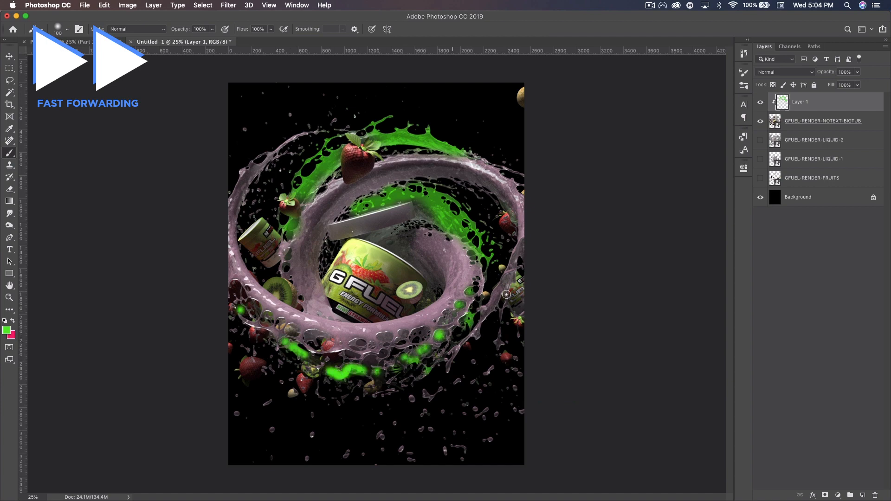
{"action": "left_click_drag", "start_coordinate": [369, 237], "coordinate": [424, 223]}
Step: Swap to the vivid pink and paint with a larger brush over the upper-left droplets and the swirl's outer left ring
{"action": "left_click", "coordinate": [13, 321]}
{"action": "key", "text": "bracketright"}
{"action": "key", "text": "bracketright"}
{"action": "key", "text": "bracketright"}
{"action": "key", "text": "bracketright"}
{"action": "key", "text": "bracketright"}
{"action": "left_click", "coordinate": [290, 114]}
{"action": "left_click", "coordinate": [263, 94]}
{"action": "left_click", "coordinate": [245, 129]}
{"action": "mouse_move", "coordinate": [295, 138]}
{"action": "left_mouse_down"}
{"action": "mouse_move", "coordinate": [231, 212]}
{"action": "mouse_move", "coordinate": [286, 325]}
{"action": "mouse_move", "coordinate": [469, 281]}
{"action": "mouse_move", "coordinate": [400, 244]}
{"action": "mouse_move", "coordinate": [434, 277]}
{"action": "mouse_move", "coordinate": [466, 250]}
{"action": "mouse_move", "coordinate": [459, 320]}
{"action": "mouse_move", "coordinate": [402, 348]}
{"action": "mouse_move", "coordinate": [320, 349]}
{"action": "mouse_move", "coordinate": [243, 318]}
{"action": "left_mouse_up"}
Step: Paint pink over the scattered droplets across the lower part of the poster with a much larger brush
{"action": "key", "text": "bracketleft"}
{"action": "key", "text": "bracketleft"}
{"action": "key", "text": "bracketleft"}
{"action": "key", "text": "bracketleft"}
{"action": "key", "text": "bracketleft"}
{"action": "key", "text": "bracketleft"}
{"action": "key", "text": "bracketright"}
{"action": "key", "text": "bracketright"}
{"action": "key", "text": "bracketright"}
{"action": "key", "text": "bracketright"}
{"action": "key", "text": "bracketright"}
{"action": "key", "text": "bracketright"}
{"action": "key", "text": "bracketright"}
{"action": "key", "text": "bracketright"}
{"action": "key", "text": "bracketright"}
{"action": "key", "text": "bracketright"}
{"action": "key", "text": "bracketright"}
{"action": "mouse_move", "coordinate": [504, 408]}
{"action": "left_mouse_down"}
{"action": "mouse_move", "coordinate": [418, 438]}
{"action": "mouse_move", "coordinate": [418, 453]}
{"action": "mouse_move", "coordinate": [296, 409]}
{"action": "mouse_move", "coordinate": [247, 370]}
{"action": "left_mouse_up"}
Step: Paint pink over the swirl's outer right ring and the droplets below it, reducing the brush size for the narrow parts
{"action": "key", "text": "bracketleft"}
{"action": "key", "text": "bracketleft"}
{"action": "key", "text": "bracketleft"}
{"action": "key", "text": "bracketleft"}
{"action": "key", "text": "bracketleft"}
{"action": "key", "text": "bracketleft"}
{"action": "key", "text": "bracketleft"}
{"action": "key", "text": "bracketleft"}
{"action": "mouse_move", "coordinate": [505, 231]}
{"action": "left_mouse_down"}
{"action": "mouse_move", "coordinate": [517, 249]}
{"action": "mouse_move", "coordinate": [467, 345]}
{"action": "left_mouse_up"}
{"action": "key", "text": "bracketleft"}
{"action": "key", "text": "bracketleft"}
{"action": "left_click_drag", "start_coordinate": [500, 340], "coordinate": [501, 348]}
Step: Paint pink along the swirl's upper inner band, then over its thin left edge and upper-left tip with a finer brush
{"action": "mouse_move", "coordinate": [523, 232]}
{"action": "left_mouse_down"}
{"action": "mouse_move", "coordinate": [498, 180]}
{"action": "mouse_move", "coordinate": [348, 183]}
{"action": "mouse_move", "coordinate": [299, 293]}
{"action": "mouse_move", "coordinate": [314, 235]}
{"action": "mouse_move", "coordinate": [377, 184]}
{"action": "mouse_move", "coordinate": [336, 185]}
{"action": "left_mouse_up"}
{"action": "key", "text": "bracketleft"}
{"action": "key", "text": "bracketleft"}
{"action": "key", "text": "bracketleft"}
{"action": "key", "text": "bracketleft"}
{"action": "left_click_drag", "start_coordinate": [289, 244], "coordinate": [288, 273]}
{"action": "left_click_drag", "start_coordinate": [303, 134], "coordinate": [329, 127]}
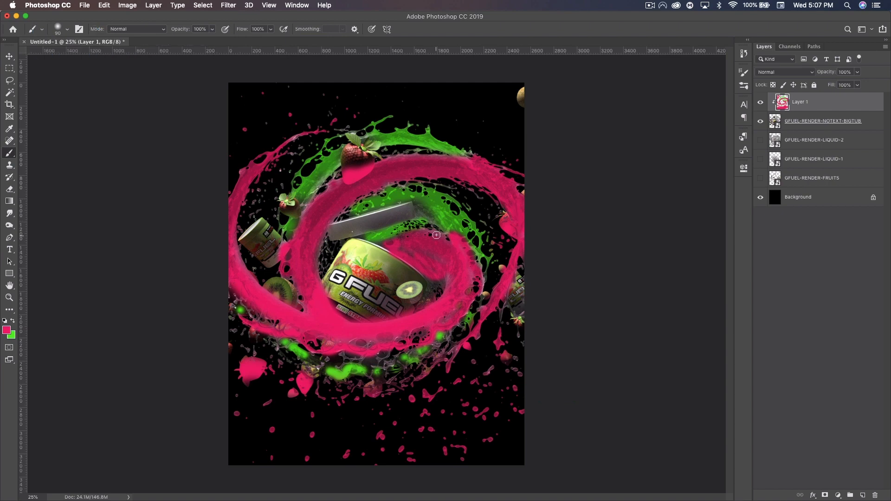
Step: Set the splash colour layer's blend mode to Overlay and its opacity to 50%
{"action": "left_click", "coordinate": [779, 75]}
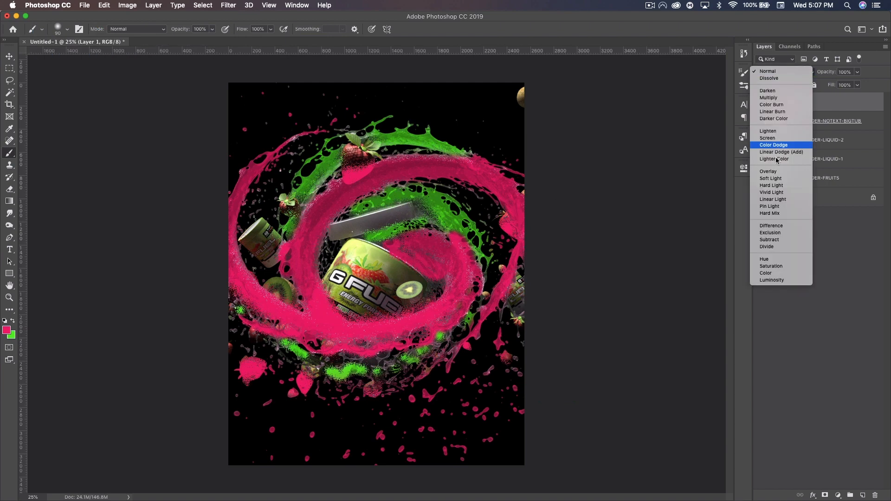
{"action": "left_click", "coordinate": [782, 171]}
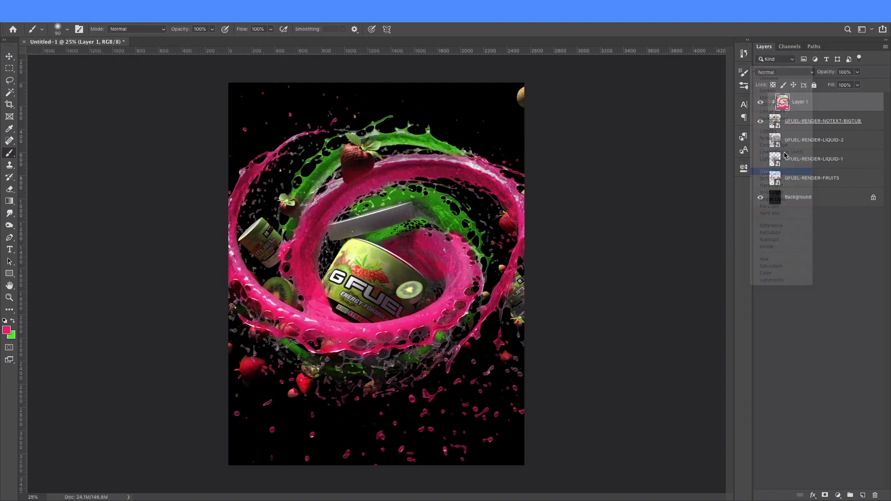
{"action": "left_click", "coordinate": [844, 72]}
{"action": "type", "text": "50"}
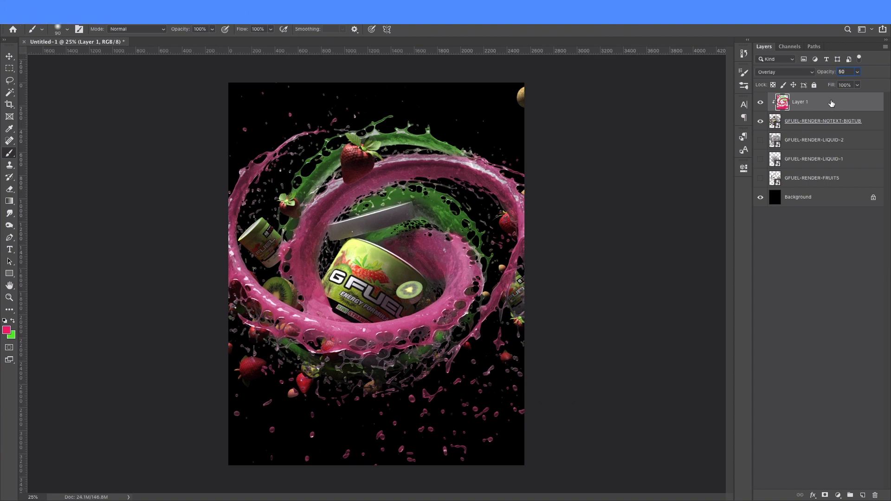
{"action": "key", "text": "Return"}
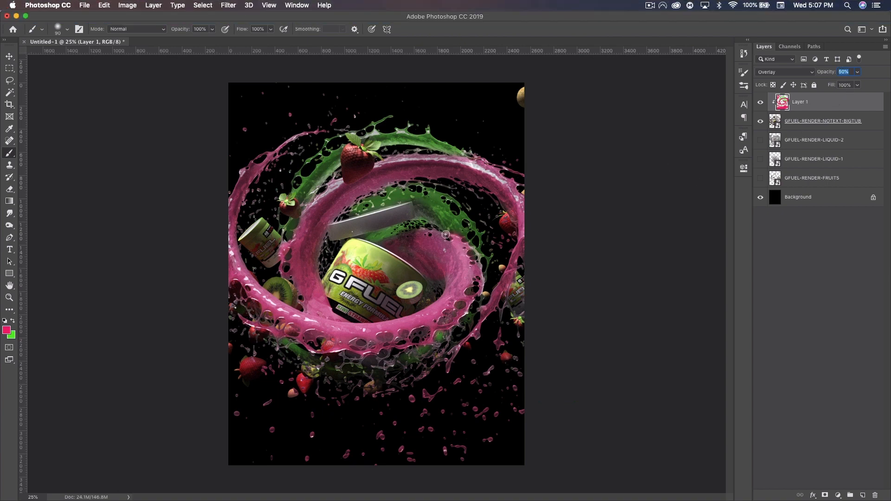
{"action": "left_click", "coordinate": [871, 123]}
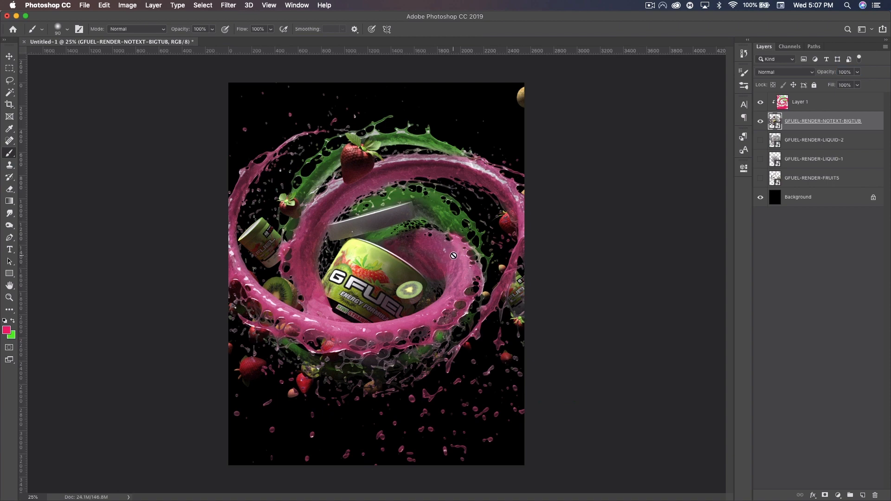
{"action": "left_click", "coordinate": [820, 101]}
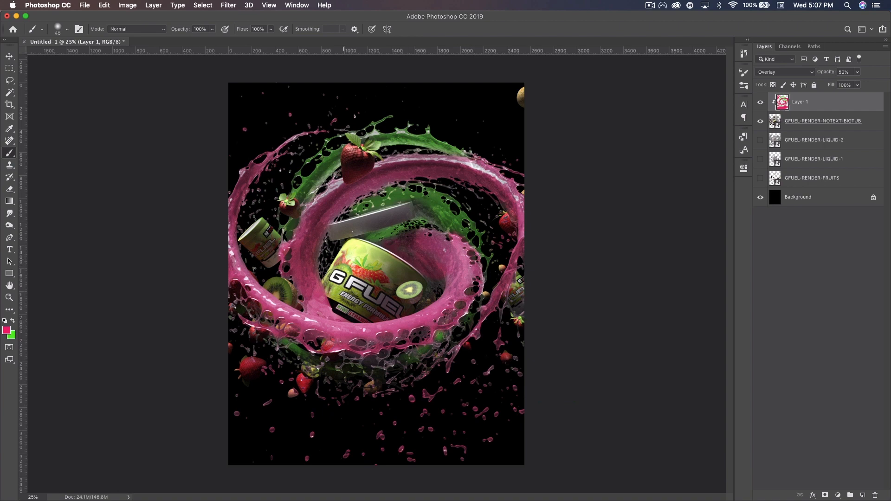
{"action": "left_click", "coordinate": [9, 189]}
{"action": "key", "text": "bracketleft"}
{"action": "key", "text": "bracketleft"}
{"action": "key", "text": "bracketleft"}
{"action": "key", "text": "bracketleft"}
{"action": "key", "text": "bracketleft"}
{"action": "key", "text": "bracketleft"}
{"action": "key", "text": "bracketleft"}
{"action": "key", "text": "bracketleft"}
{"action": "key", "text": "bracketleft"}
{"action": "key", "text": "bracketleft"}
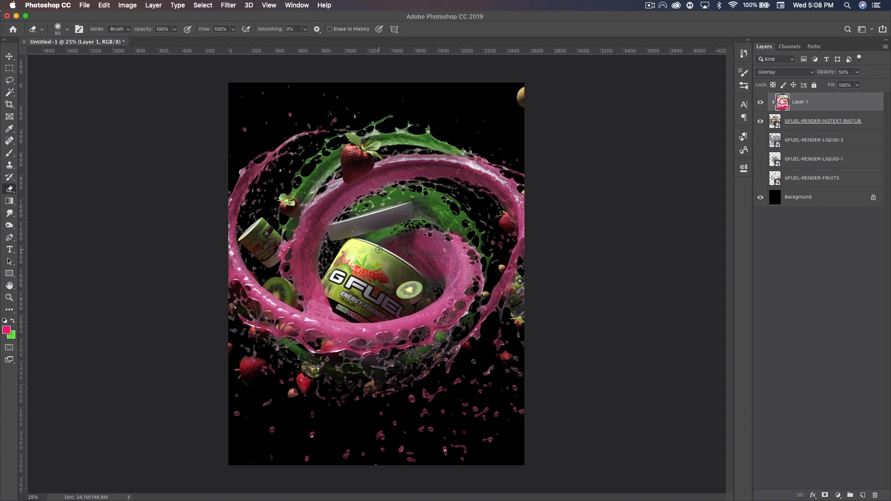
Step: Add a clipped layer directly above GFUEL-RENDER-NOTEXT-BIGTUB and set the Brush tool's foreground colour to white, #ffffff
{"action": "left_click", "coordinate": [816, 122]}
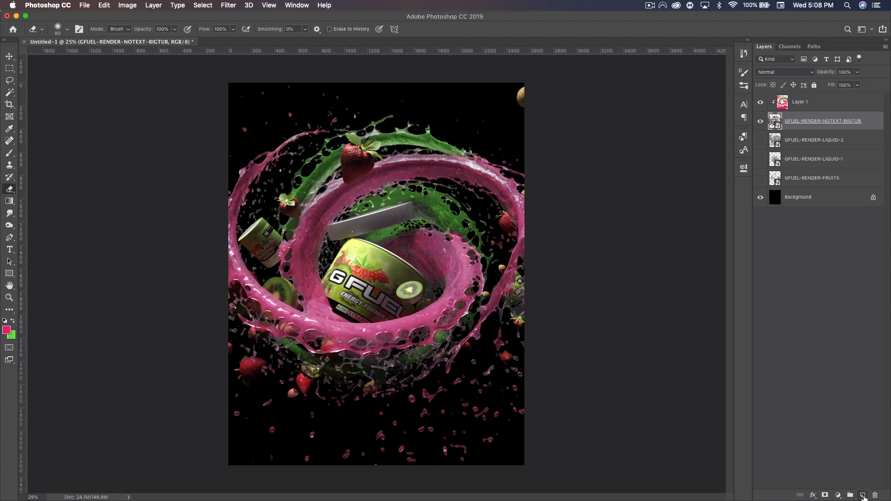
{"action": "left_click", "coordinate": [863, 496]}
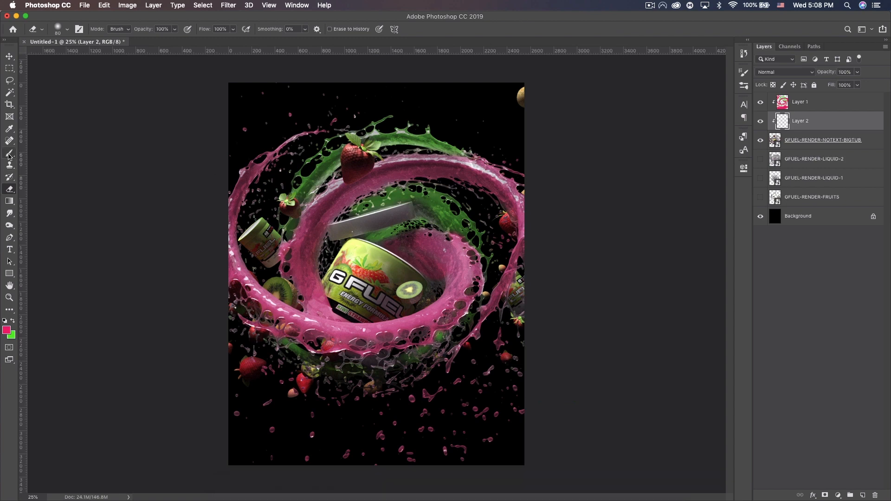
{"action": "left_click", "coordinate": [10, 155]}
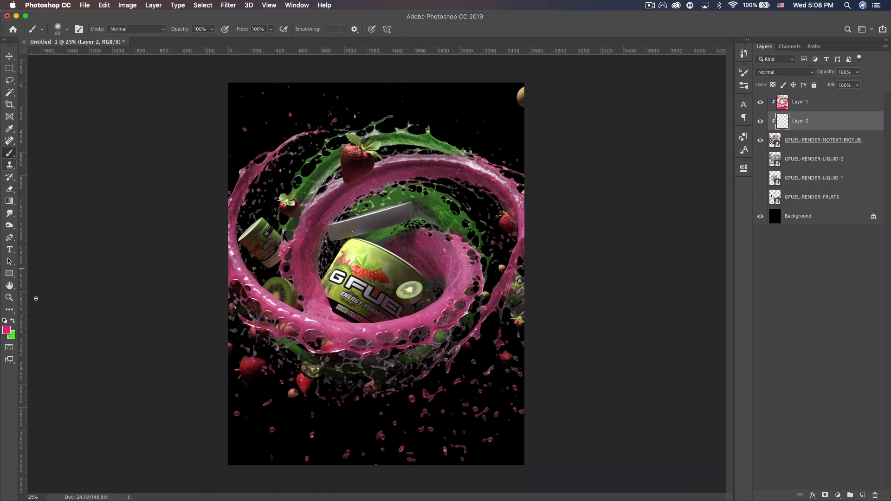
{"action": "left_click", "coordinate": [7, 330]}
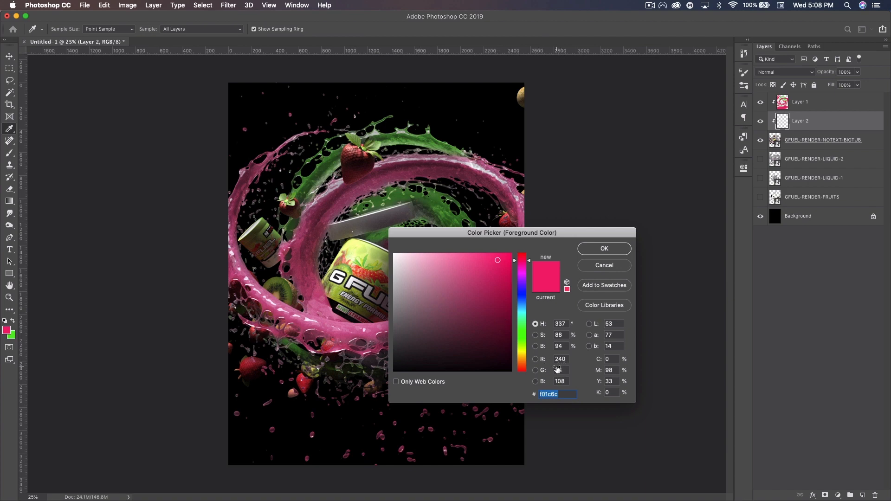
{"action": "type", "text": "ffffff"}
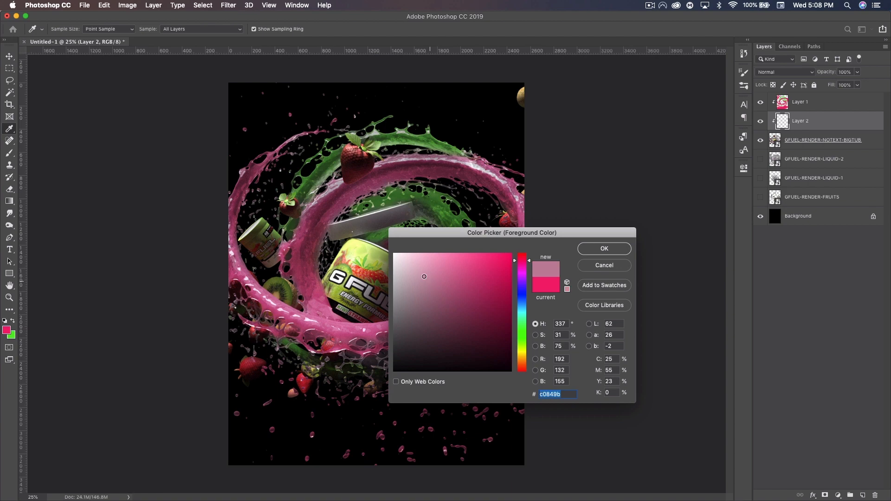
{"action": "left_click", "coordinate": [604, 249]}
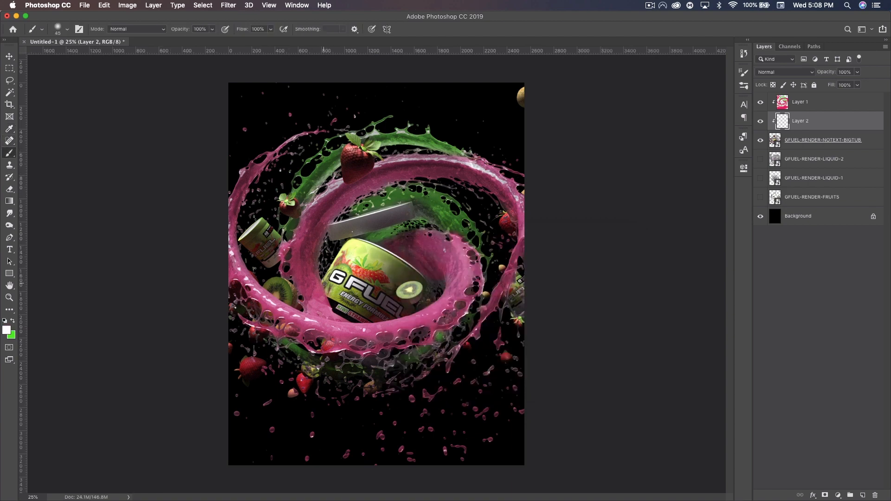
Step: Paint white with a large soft brush over the dark splash and fruits beneath the swirl
{"action": "key", "text": "bracketright"}
{"action": "key", "text": "bracketright"}
{"action": "key", "text": "bracketright"}
{"action": "key", "text": "bracketright"}
{"action": "key", "text": "bracketright"}
{"action": "key", "text": "bracketright"}
{"action": "key", "text": "bracketright"}
{"action": "key", "text": "bracketright"}
{"action": "key", "text": "bracketright"}
{"action": "mouse_move", "coordinate": [382, 362]}
{"action": "left_mouse_down"}
{"action": "mouse_move", "coordinate": [331, 367]}
{"action": "mouse_move", "coordinate": [291, 356]}
{"action": "left_mouse_up"}
{"action": "key", "text": "bracketleft"}
{"action": "key", "text": "bracketleft"}
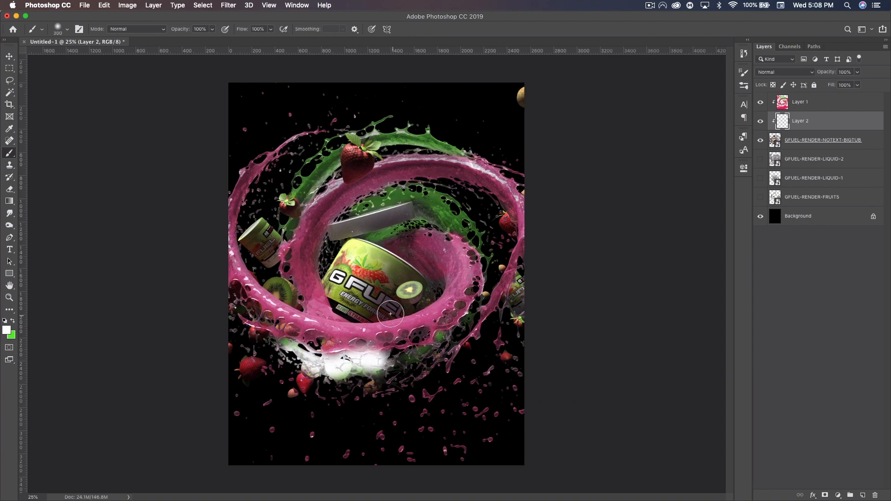
Step: Paint white over the shaded right side of the big tub, the small left tub and the kiwi and fruits below it
{"action": "key", "text": "bracketleft"}
{"action": "mouse_move", "coordinate": [401, 308]}
{"action": "left_mouse_down"}
{"action": "mouse_move", "coordinate": [380, 301]}
{"action": "mouse_move", "coordinate": [416, 278]}
{"action": "mouse_move", "coordinate": [389, 265]}
{"action": "mouse_move", "coordinate": [381, 300]}
{"action": "mouse_move", "coordinate": [365, 311]}
{"action": "left_mouse_up"}
{"action": "left_click", "coordinate": [363, 313]}
{"action": "key", "text": "bracketright"}
{"action": "mouse_move", "coordinate": [274, 288]}
{"action": "left_mouse_down"}
{"action": "mouse_move", "coordinate": [270, 297]}
{"action": "mouse_move", "coordinate": [239, 297]}
{"action": "mouse_move", "coordinate": [249, 313]}
{"action": "mouse_move", "coordinate": [273, 271]}
{"action": "mouse_move", "coordinate": [252, 249]}
{"action": "mouse_move", "coordinate": [268, 245]}
{"action": "mouse_move", "coordinate": [269, 261]}
{"action": "left_mouse_up"}
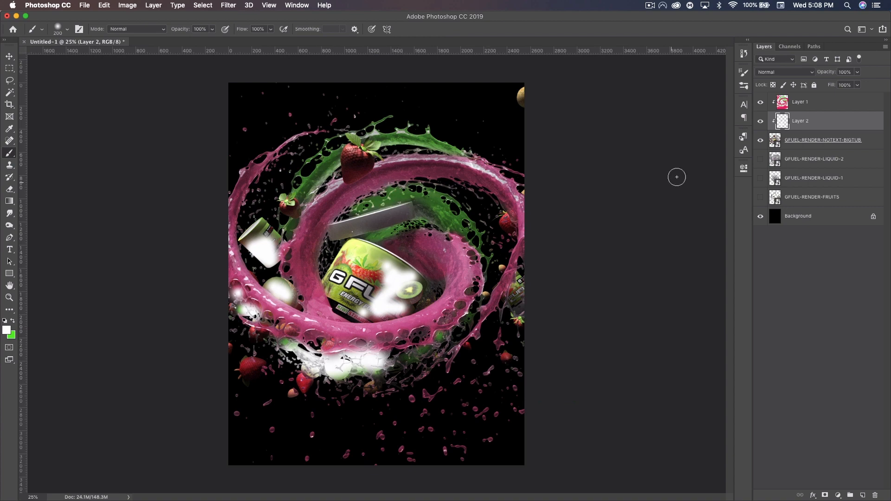
Step: Set the white highlight layer's blend mode to Overlay and its opacity to 30%
{"action": "left_click", "coordinate": [774, 72]}
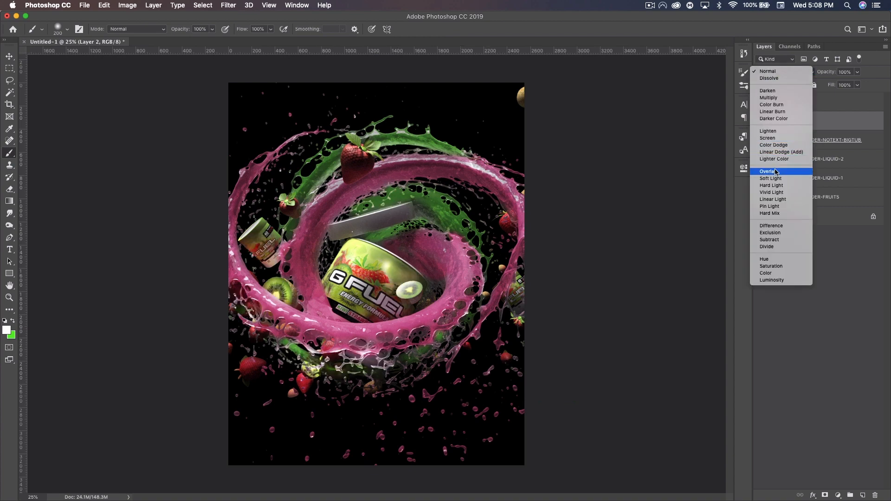
{"action": "left_click", "coordinate": [781, 171]}
{"action": "left_click_drag", "start_coordinate": [826, 72], "coordinate": [795, 68]}
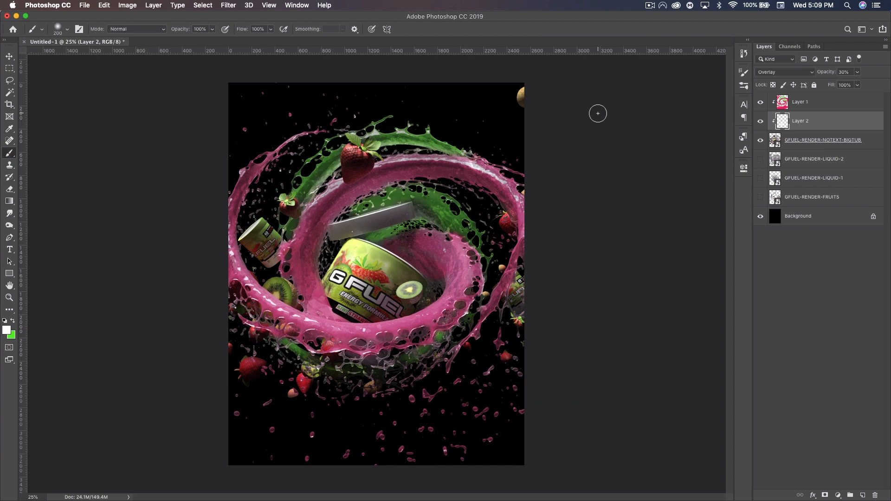
Step: Move the GFUEL-RENDER-FRUITS layer directly below GFUEL-RENDER-NOTEXT-BIGTUB and make it visible
{"action": "left_click", "coordinate": [13, 60]}
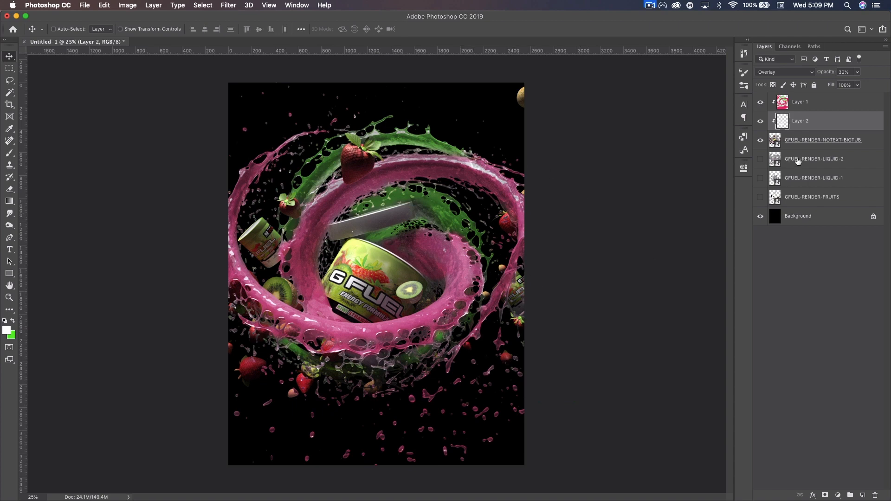
{"action": "left_click_drag", "start_coordinate": [809, 202], "coordinate": [800, 163]}
{"action": "left_click", "coordinate": [760, 159]}
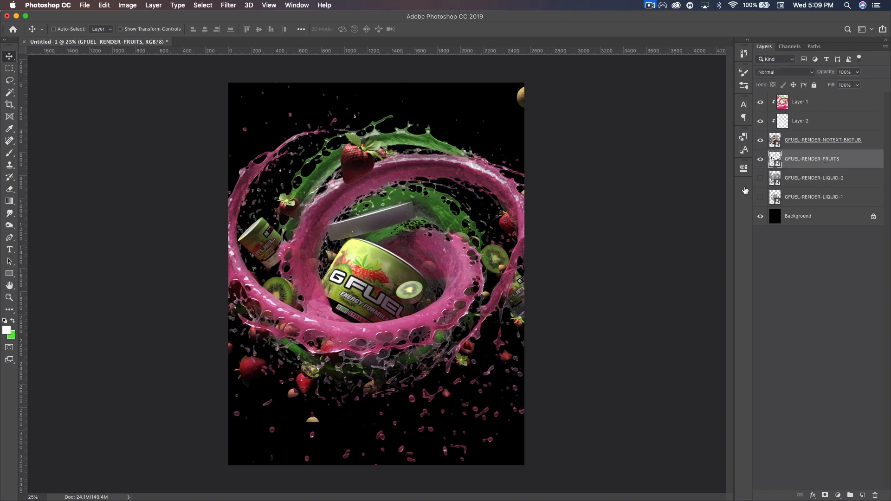
Step: Scale the fruits render up from its centre to about 68% so it extends past the page's sides
{"action": "key", "text": "super+t"}
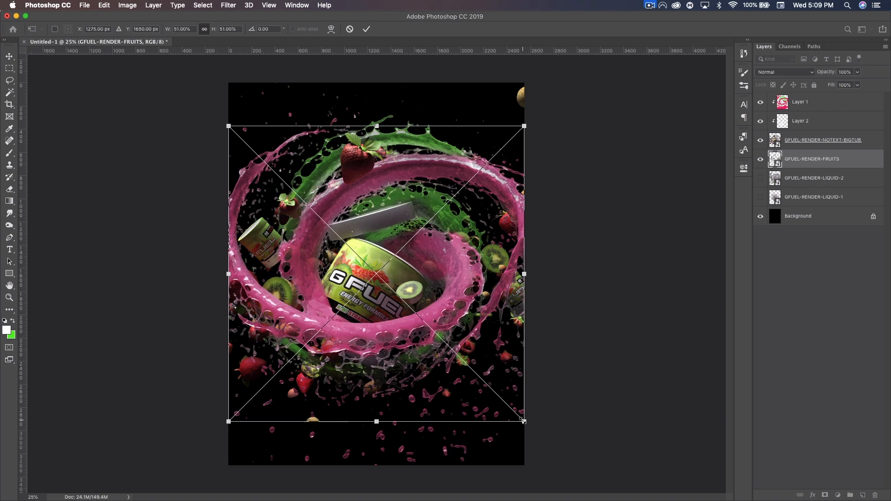
{"action": "left_click_drag", "start_coordinate": [523, 421], "coordinate": [593, 450], "text": "alt"}
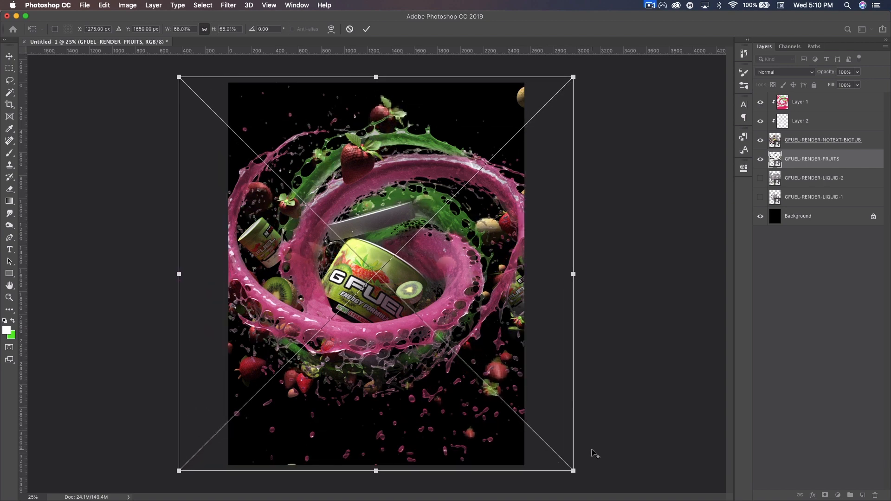
{"action": "key", "text": "Return"}
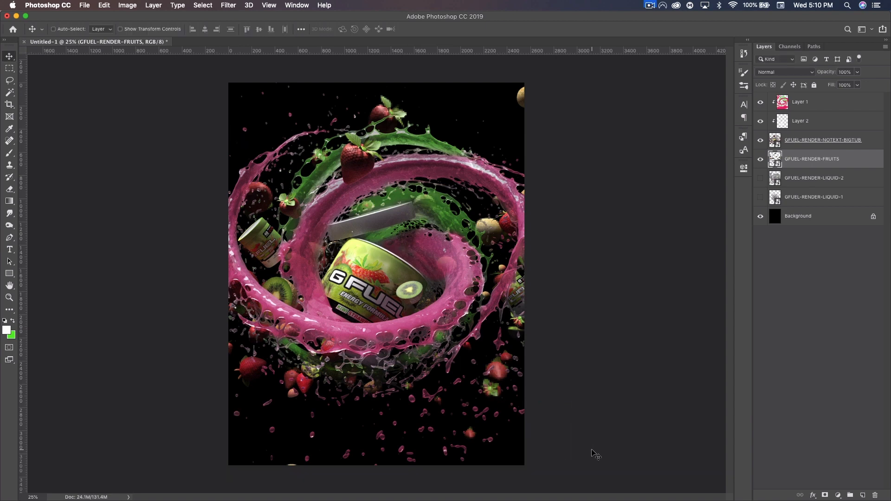
Step: Add a new layer clipped to GFUEL-RENDER-FRUITS and choose the Brush tool for painting on it
{"action": "left_click", "coordinate": [861, 495]}
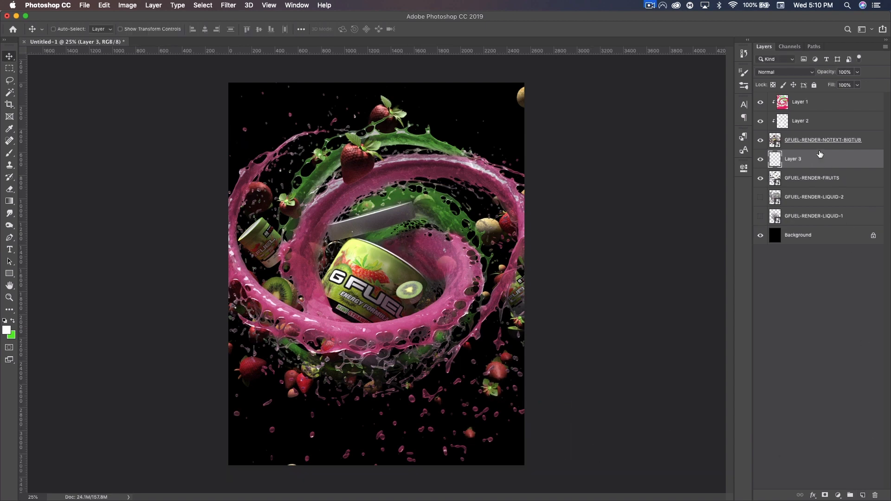
{"action": "left_click", "coordinate": [819, 168], "text": "alt"}
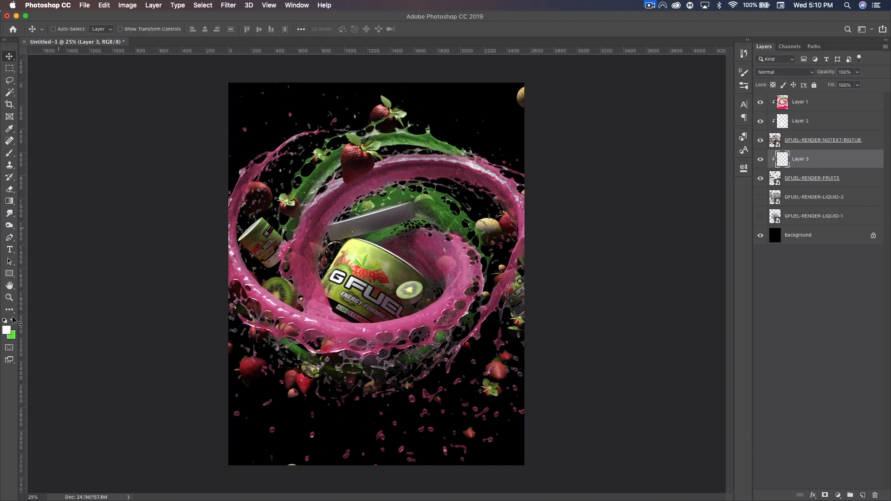
{"action": "left_click", "coordinate": [9, 152]}
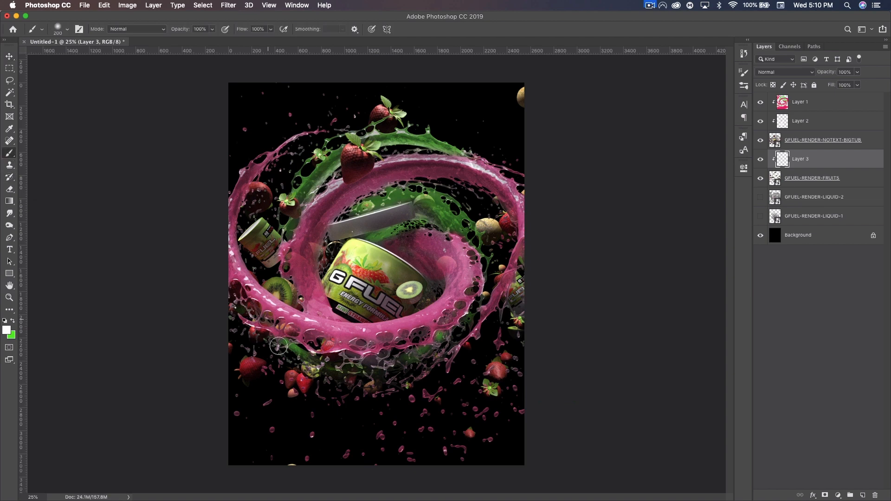
Step: Hide the big tub render and paint white over the shaded undersides of the top strawberry and the strawberries on the left
{"action": "left_click", "coordinate": [761, 141]}
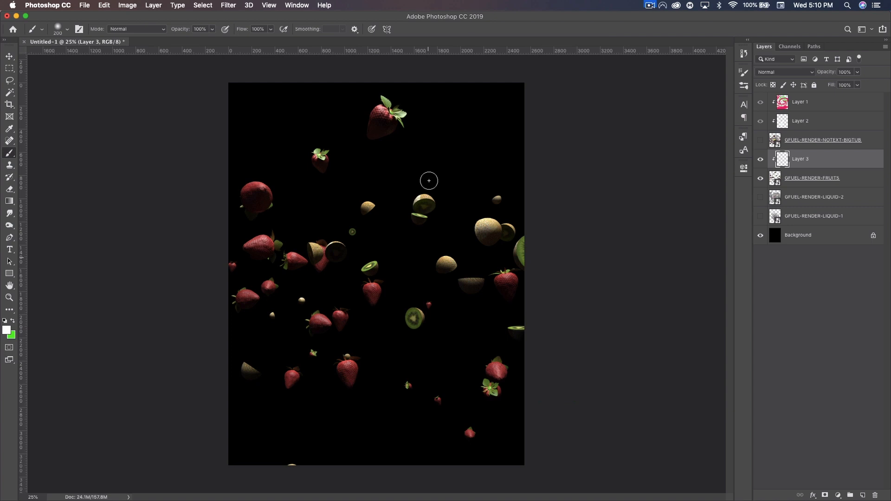
{"action": "mouse_move", "coordinate": [389, 139]}
{"action": "left_mouse_down"}
{"action": "mouse_move", "coordinate": [377, 125]}
{"action": "mouse_move", "coordinate": [375, 136]}
{"action": "left_mouse_up"}
{"action": "mouse_move", "coordinate": [262, 202]}
{"action": "left_mouse_down"}
{"action": "mouse_move", "coordinate": [253, 208]}
{"action": "mouse_move", "coordinate": [264, 215]}
{"action": "left_mouse_up"}
{"action": "left_click_drag", "start_coordinate": [268, 246], "coordinate": [252, 257]}
{"action": "left_click_drag", "start_coordinate": [258, 303], "coordinate": [246, 308]}
{"action": "left_click_drag", "start_coordinate": [326, 336], "coordinate": [312, 331]}
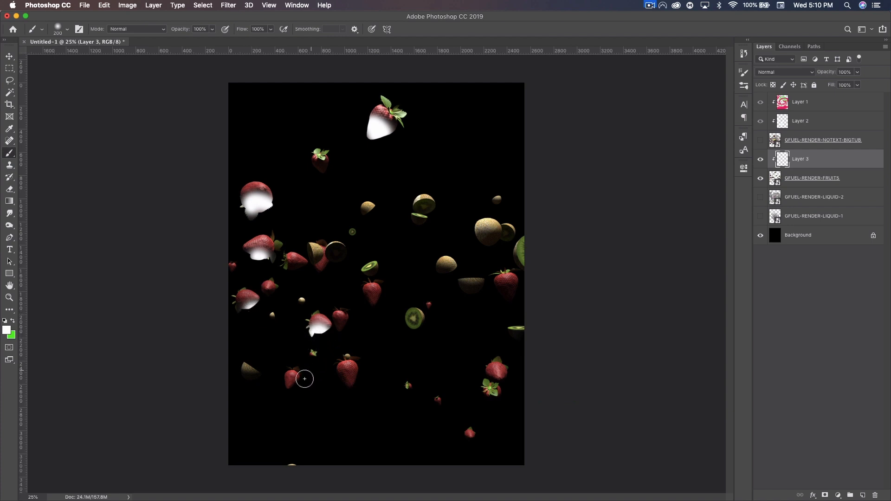
Step: Paint white over the shaded undersides of the kiwis and the remaining strawberries in the middle, right and lower areas
{"action": "left_click_drag", "start_coordinate": [255, 377], "coordinate": [246, 372]}
{"action": "left_click_drag", "start_coordinate": [480, 243], "coordinate": [493, 245]}
{"action": "left_click_drag", "start_coordinate": [462, 288], "coordinate": [482, 293]}
{"action": "left_click_drag", "start_coordinate": [509, 332], "coordinate": [527, 338]}
{"action": "left_click_drag", "start_coordinate": [347, 323], "coordinate": [336, 325]}
{"action": "left_click_drag", "start_coordinate": [382, 304], "coordinate": [373, 297]}
{"action": "left_click_drag", "start_coordinate": [342, 256], "coordinate": [340, 255]}
{"action": "left_click_drag", "start_coordinate": [423, 222], "coordinate": [419, 227]}
{"action": "left_click_drag", "start_coordinate": [431, 412], "coordinate": [437, 412]}
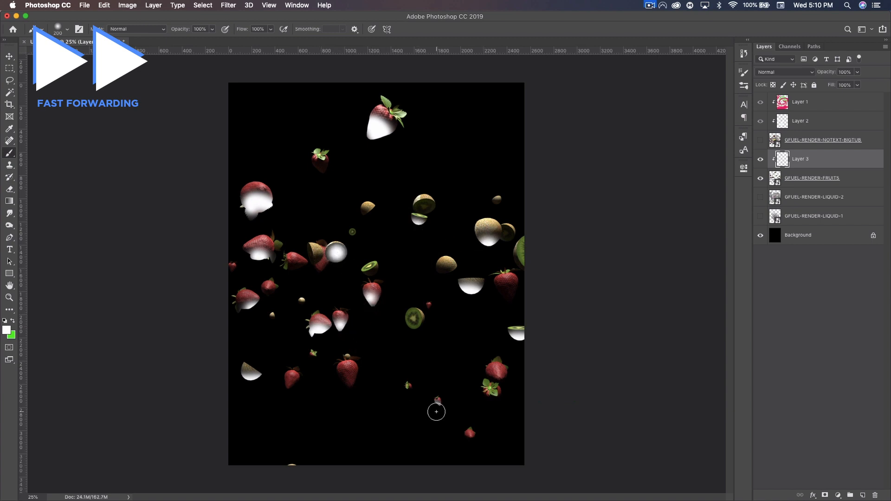
Step: Set the fruit highlight layer's blend mode to Soft Light, show the big tub render again and compare with the fruits toggled off and on
{"action": "left_click", "coordinate": [795, 72]}
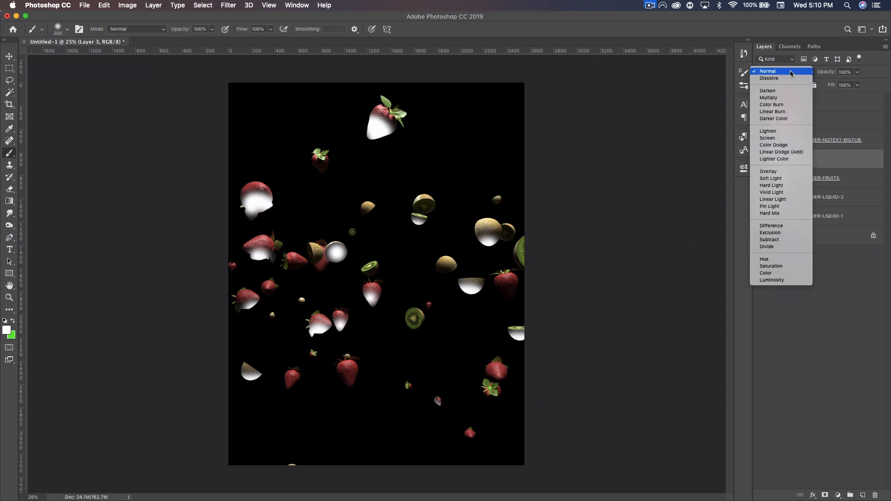
{"action": "left_click", "coordinate": [780, 179]}
{"action": "left_click", "coordinate": [760, 141]}
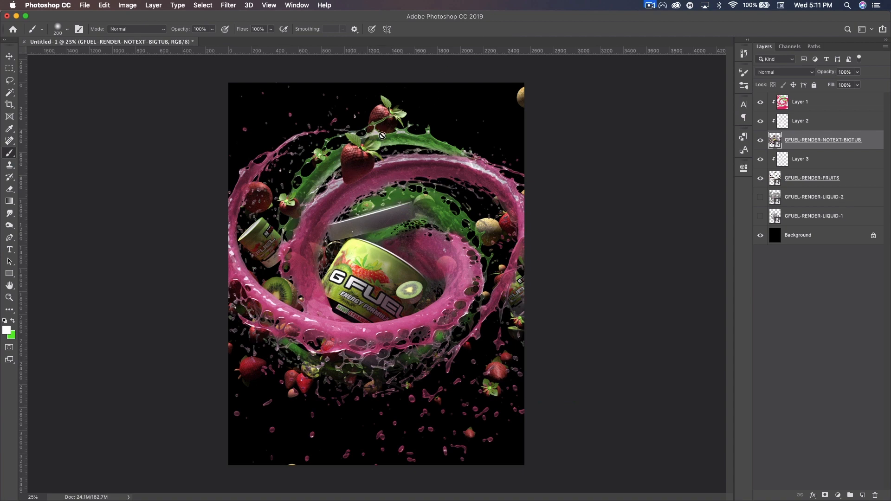
{"action": "left_click", "coordinate": [761, 178]}
{"action": "left_click", "coordinate": [761, 179]}
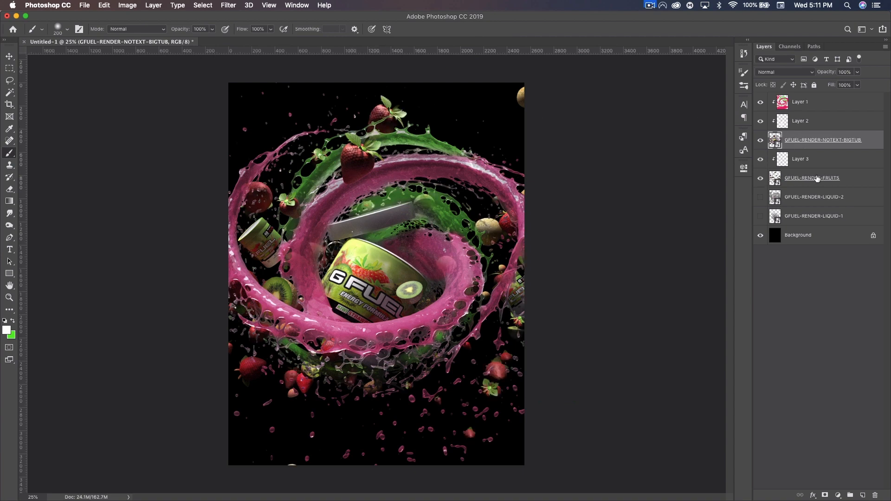
Step: Add a layer mask to GFUEL-RENDER-FRUITS and paint out the topmost strawberry and the left one of the lower-left strawberry pair
{"action": "left_click", "coordinate": [822, 179]}
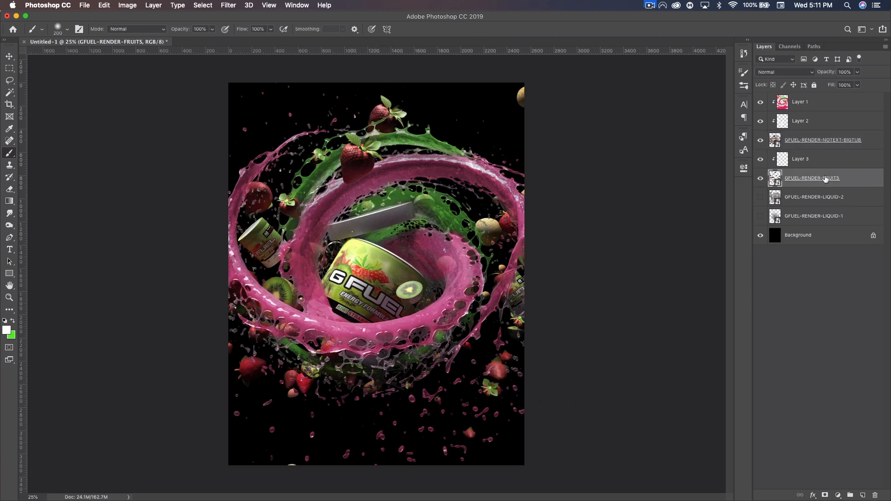
{"action": "left_click", "coordinate": [825, 495]}
{"action": "mouse_move", "coordinate": [385, 111]}
{"action": "left_mouse_down"}
{"action": "mouse_move", "coordinate": [382, 94]}
{"action": "mouse_move", "coordinate": [372, 121]}
{"action": "mouse_move", "coordinate": [396, 110]}
{"action": "mouse_move", "coordinate": [406, 130]}
{"action": "left_mouse_up"}
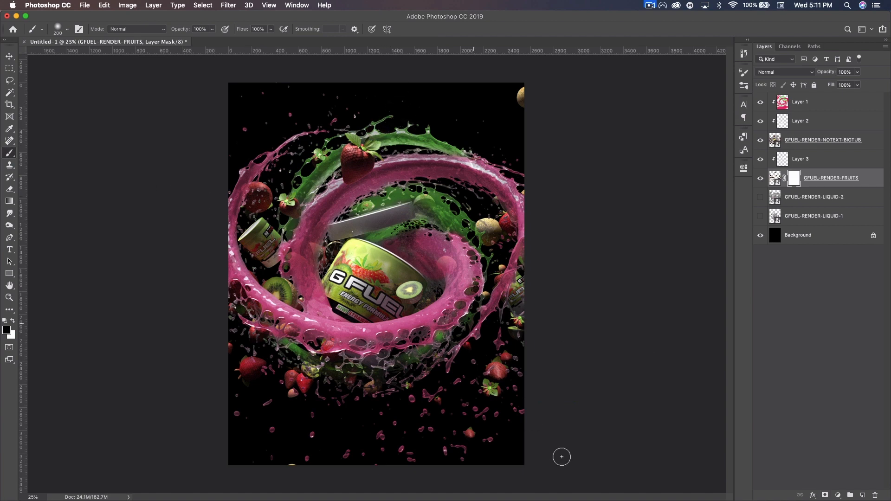
{"action": "mouse_move", "coordinate": [290, 382]}
{"action": "left_mouse_down"}
{"action": "mouse_move", "coordinate": [293, 397]}
{"action": "mouse_move", "coordinate": [295, 366]}
{"action": "left_mouse_up"}
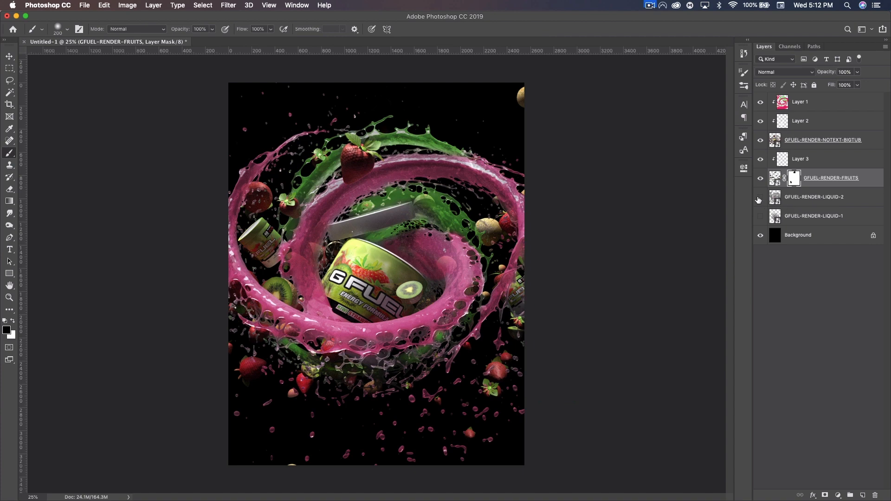
Step: Show GFUEL-RENDER-LIQUID-2 and scale it up from its centre to about 67% so the splash fills the page
{"action": "left_click", "coordinate": [761, 198]}
{"action": "left_click", "coordinate": [809, 203]}
{"action": "left_click", "coordinate": [9, 56]}
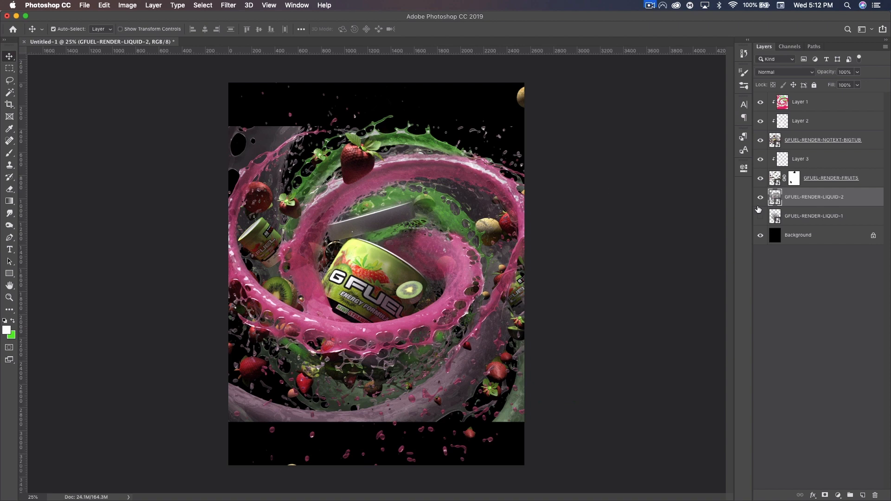
{"action": "key", "text": "super+t"}
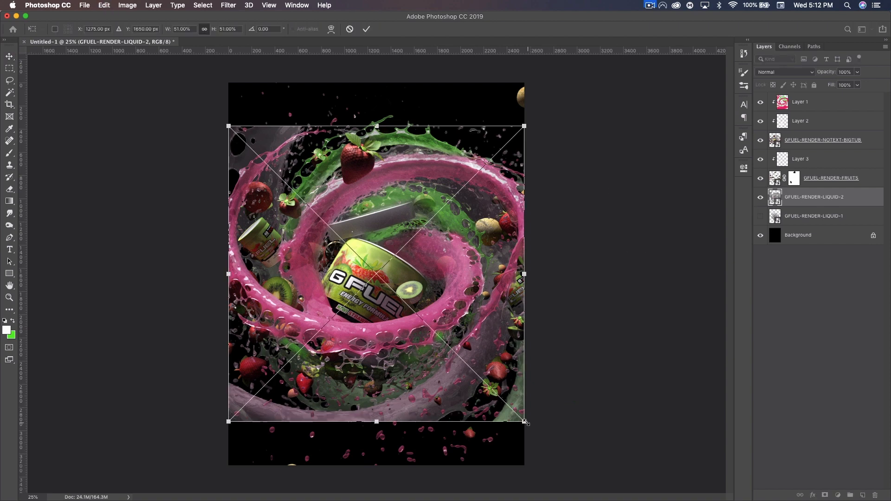
{"action": "left_click_drag", "start_coordinate": [525, 423], "coordinate": [586, 457], "text": "alt"}
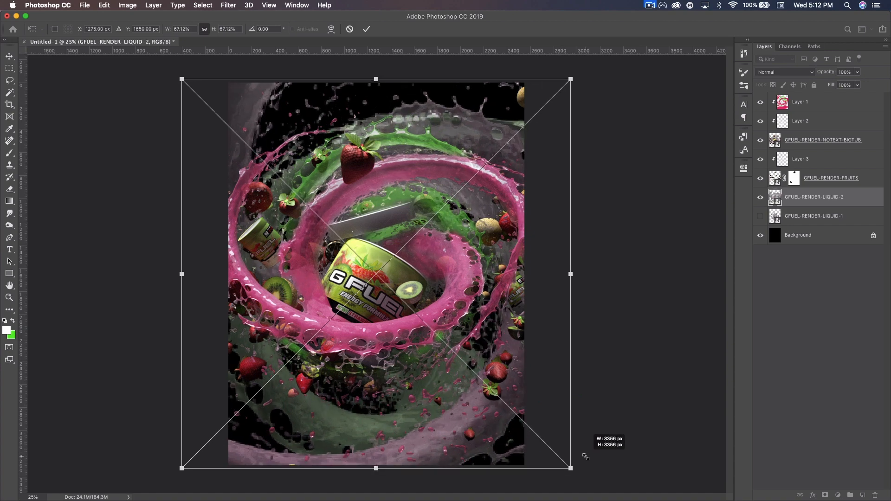
{"action": "key", "text": "Return"}
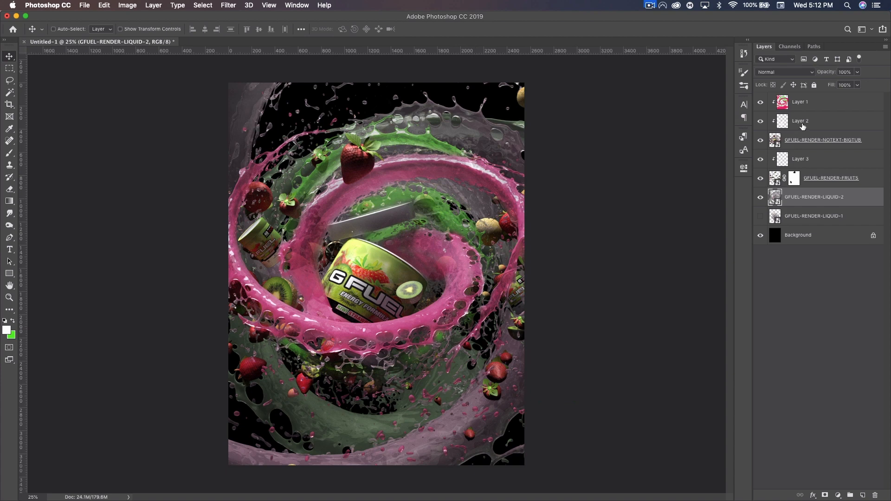
Step: Add a new layer clipped to GFUEL-RENDER-LIQUID-2, set the foreground colour to f01c6c and choose the Brush tool
{"action": "left_click", "coordinate": [863, 495]}
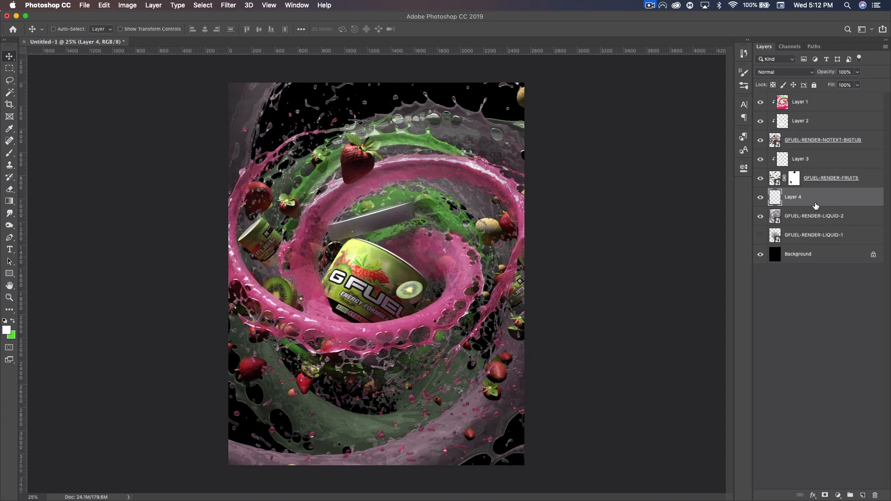
{"action": "left_click", "coordinate": [817, 207], "text": "alt"}
{"action": "left_click", "coordinate": [6, 330]}
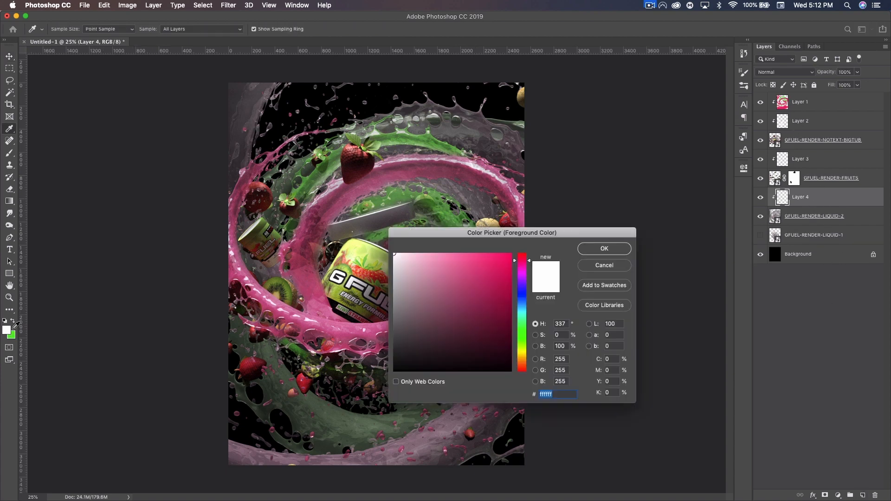
{"action": "type", "text": "f01c6c"}
{"action": "left_click", "coordinate": [590, 253]}
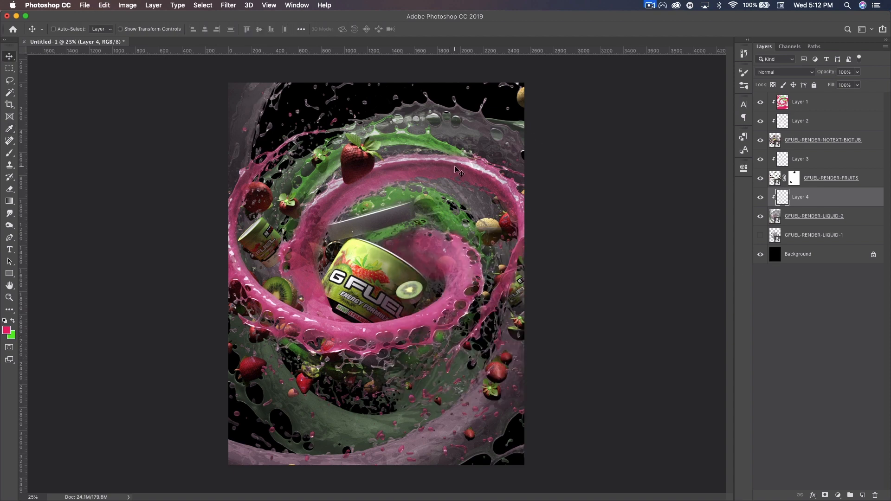
{"action": "left_click", "coordinate": [9, 154]}
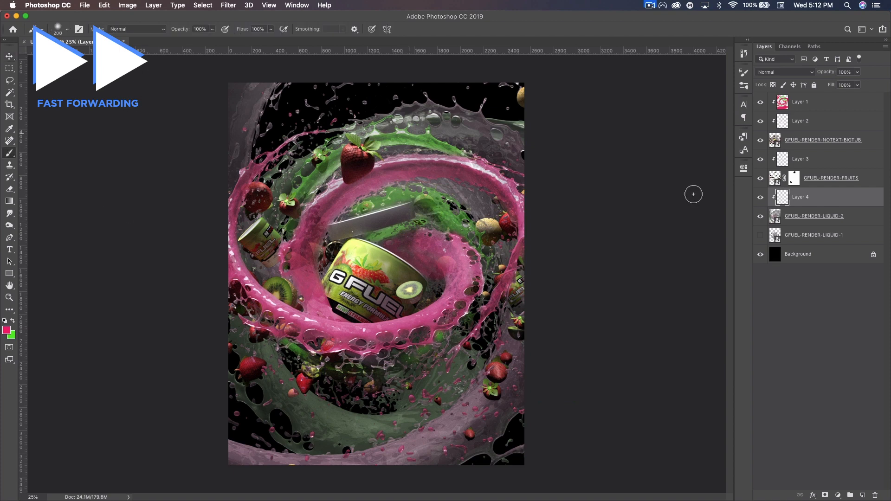
Step: Paint the outer swirl of the background liquid pink and the inner swirl and upper-right splash green with a large brush
{"action": "key", "text": "bracketright"}
{"action": "key", "text": "bracketright"}
{"action": "key", "text": "bracketright"}
{"action": "mouse_move", "coordinate": [229, 462]}
{"action": "left_mouse_down"}
{"action": "mouse_move", "coordinate": [293, 470]}
{"action": "mouse_move", "coordinate": [509, 391]}
{"action": "mouse_move", "coordinate": [418, 460]}
{"action": "mouse_move", "coordinate": [526, 464]}
{"action": "left_mouse_up"}
{"action": "mouse_move", "coordinate": [264, 99]}
{"action": "left_mouse_down"}
{"action": "mouse_move", "coordinate": [232, 206]}
{"action": "mouse_move", "coordinate": [251, 249]}
{"action": "left_mouse_up"}
{"action": "mouse_move", "coordinate": [331, 102]}
{"action": "left_mouse_down"}
{"action": "mouse_move", "coordinate": [516, 172]}
{"action": "mouse_move", "coordinate": [490, 233]}
{"action": "mouse_move", "coordinate": [502, 185]}
{"action": "mouse_move", "coordinate": [492, 264]}
{"action": "left_mouse_up"}
{"action": "key", "text": "x"}
{"action": "key", "text": "bracketright"}
{"action": "mouse_move", "coordinate": [448, 354]}
{"action": "left_mouse_down"}
{"action": "mouse_move", "coordinate": [332, 426]}
{"action": "mouse_move", "coordinate": [253, 404]}
{"action": "mouse_move", "coordinate": [273, 273]}
{"action": "mouse_move", "coordinate": [319, 149]}
{"action": "left_mouse_up"}
{"action": "key", "text": "bracketleft"}
{"action": "key", "text": "bracketleft"}
{"action": "left_click_drag", "start_coordinate": [510, 109], "coordinate": [528, 122]}
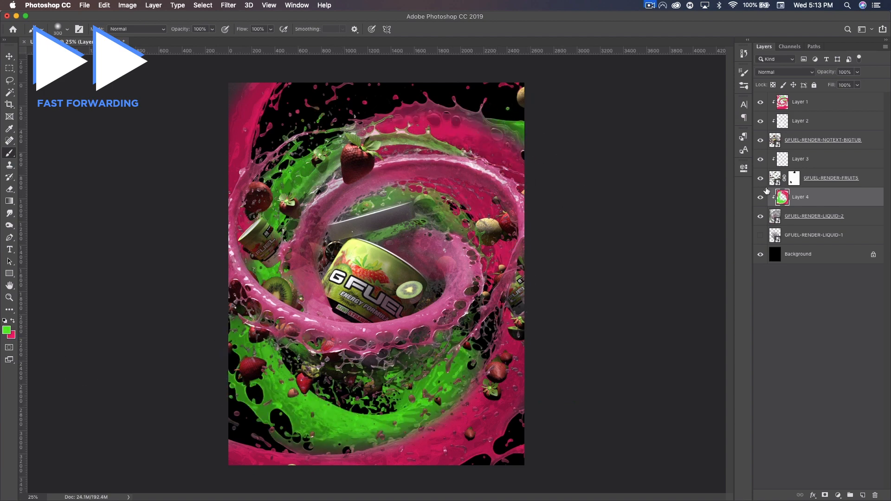
Step: Set the painted colour layer above GFUEL-RENDER-LIQUID-2 to Overlay at 50% opacity, matching the big tub's colour layer
{"action": "left_click", "coordinate": [770, 74]}
{"action": "left_click", "coordinate": [780, 170]}
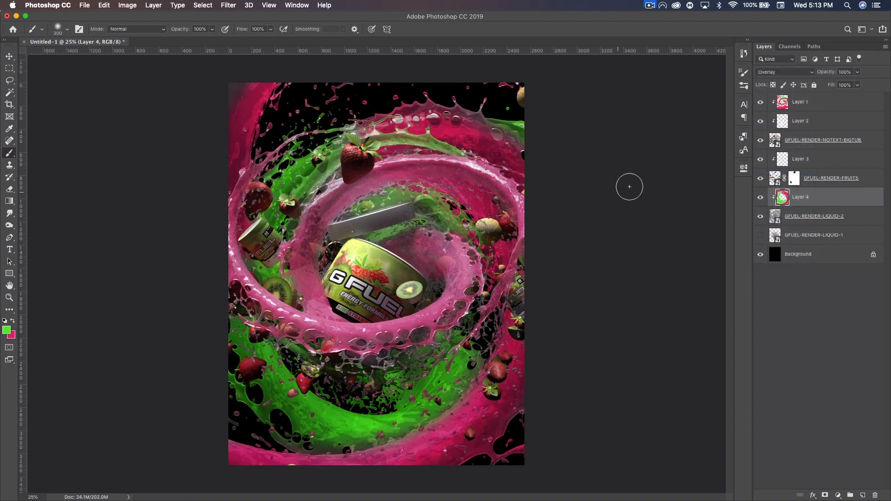
{"action": "left_click", "coordinate": [802, 108]}
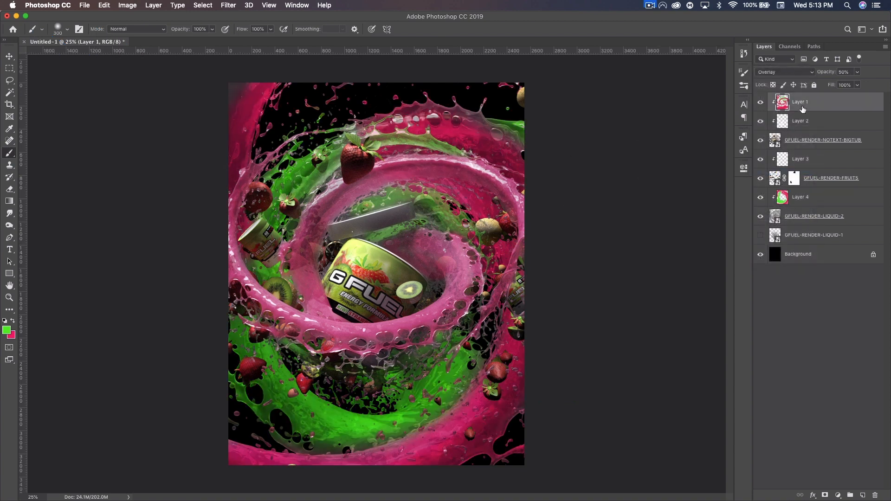
{"action": "left_click", "coordinate": [800, 194]}
{"action": "left_click", "coordinate": [845, 72]}
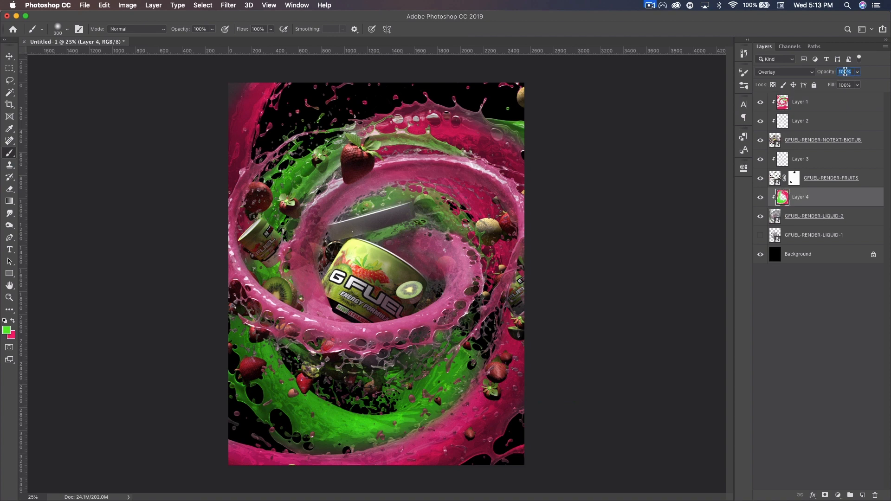
{"action": "type", "text": "50"}
{"action": "left_click", "coordinate": [834, 316]}
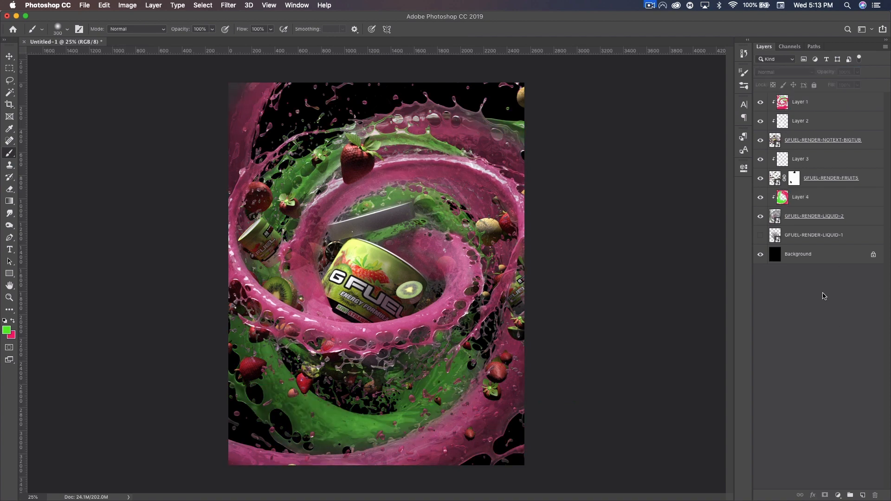
Step: Duplicate GFUEL-RENDER-LIQUID-2 together with its clipped colour layer and merge the two copies into one layer
{"action": "left_click", "coordinate": [806, 216]}
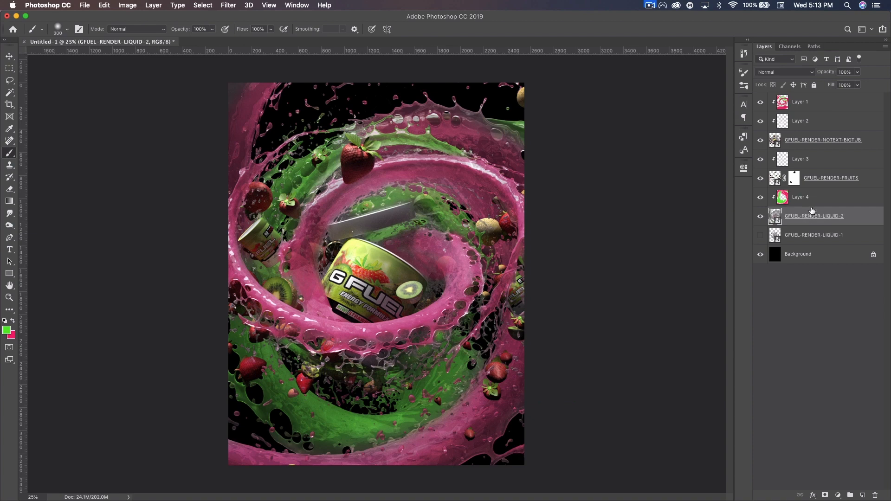
{"action": "left_click", "coordinate": [809, 198], "text": "shift"}
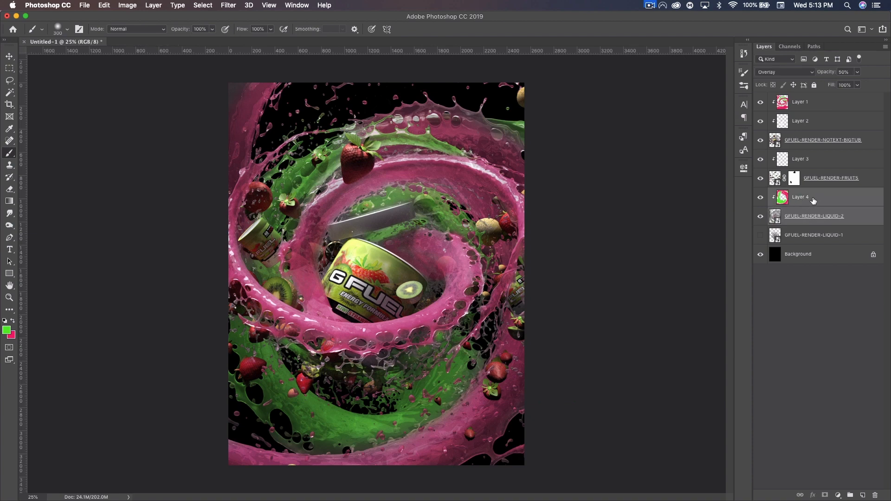
{"action": "key", "text": "super+j"}
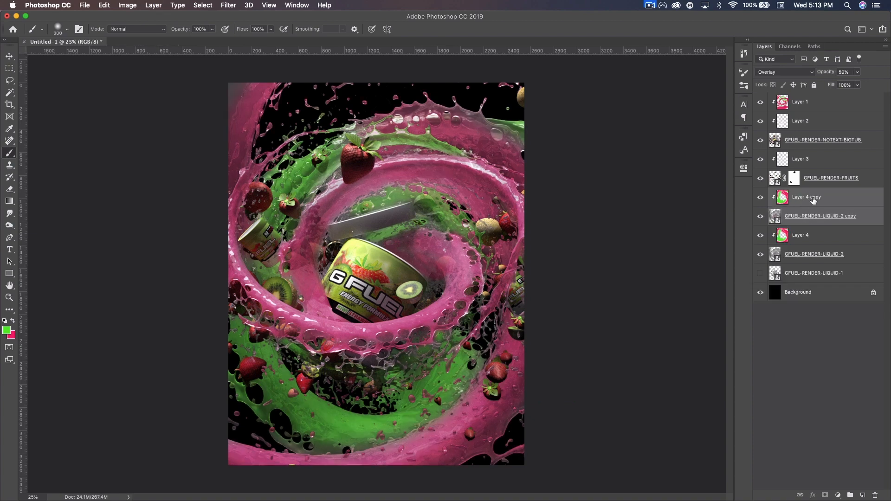
{"action": "key", "text": "super+e"}
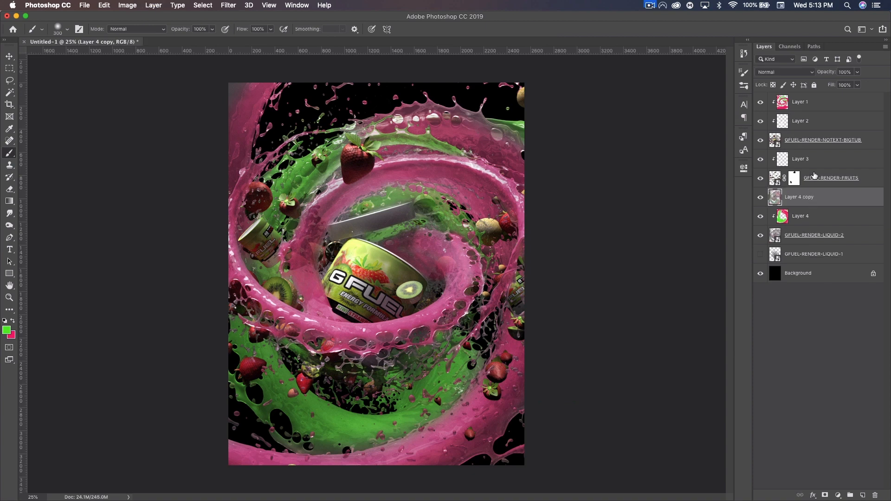
Step: Apply a Gaussian Blur with a 12.0 pixel radius to the merged liquid copy
{"action": "left_click", "coordinate": [229, 5]}
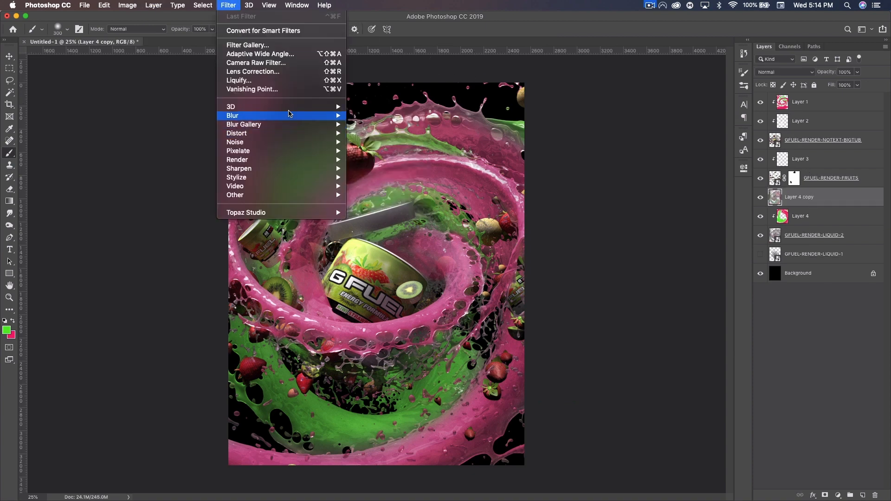
{"action": "mouse_move", "coordinate": [292, 116]}
{"action": "left_click", "coordinate": [401, 152]}
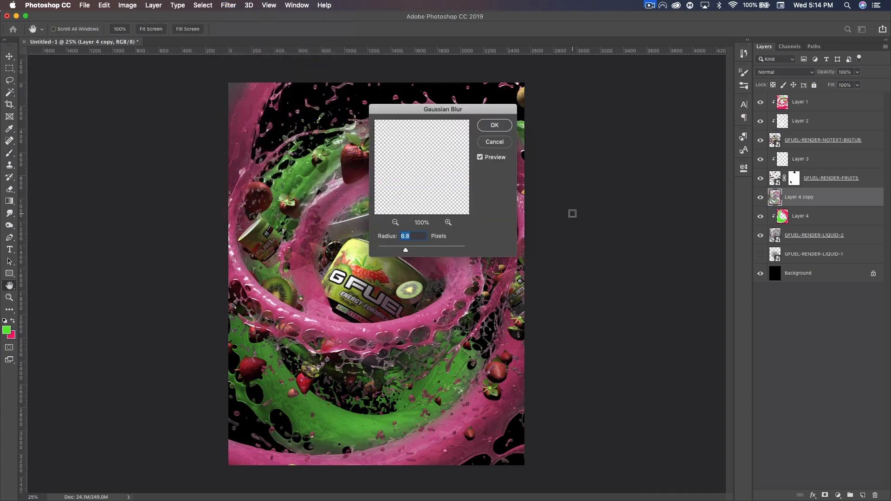
{"action": "left_click_drag", "start_coordinate": [519, 131], "coordinate": [601, 160]}
{"action": "mouse_move", "coordinate": [554, 299]}
{"action": "left_mouse_down"}
{"action": "mouse_move", "coordinate": [570, 301]}
{"action": "mouse_move", "coordinate": [563, 299]}
{"action": "left_mouse_up"}
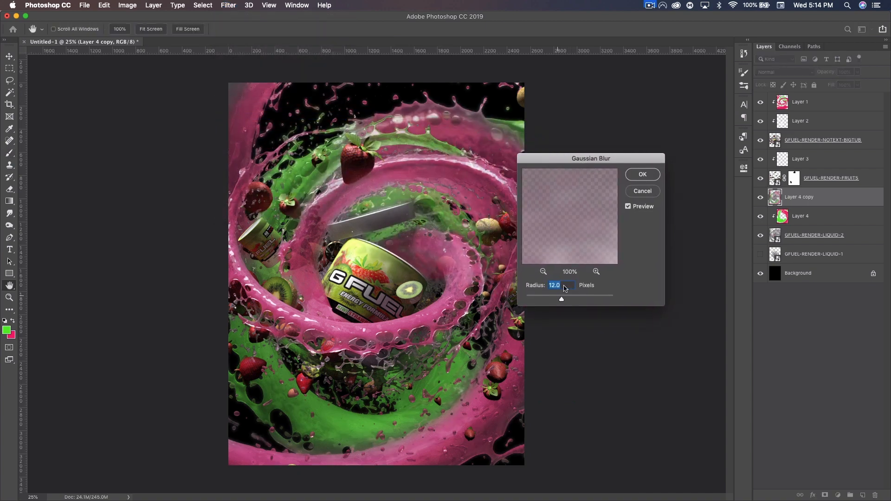
{"action": "left_click", "coordinate": [642, 176]}
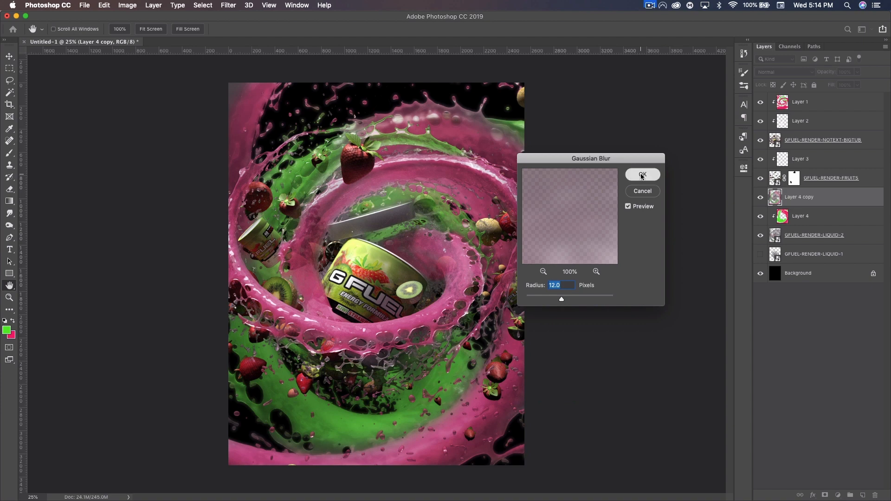
Step: Set the blurred liquid copy's blend mode to Screen for a glow
{"action": "key", "text": "b"}
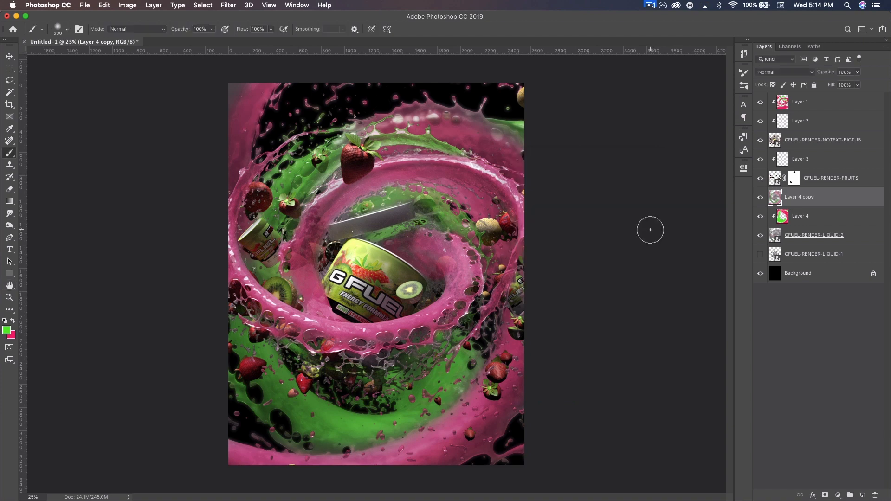
{"action": "left_click", "coordinate": [786, 72]}
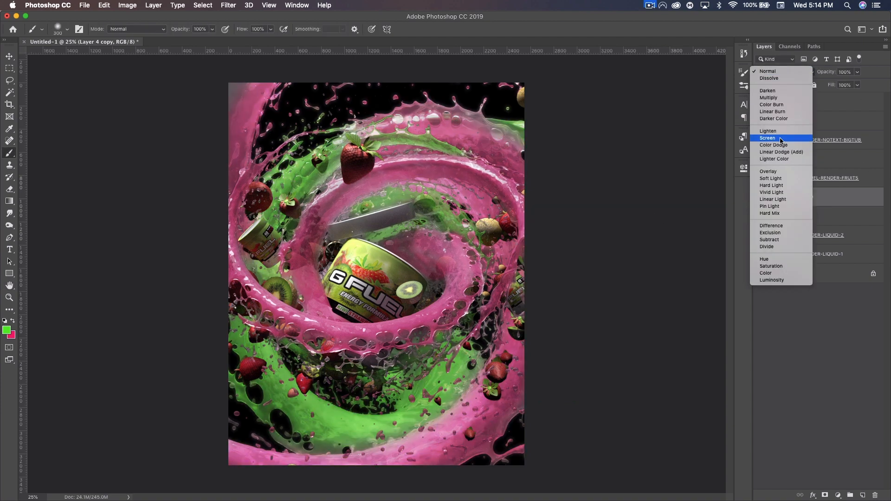
{"action": "left_click", "coordinate": [783, 137]}
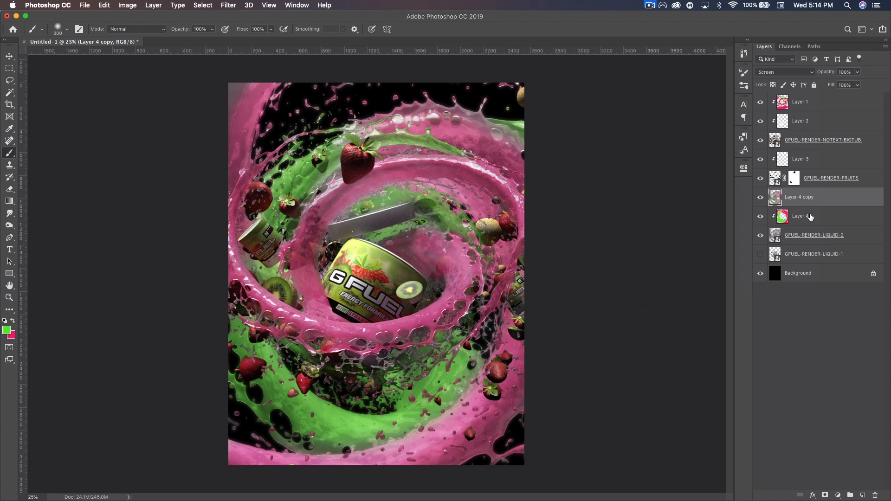
Step: Move GFUEL-RENDER-LIQUID-1 directly below the blurred copy, show it and scale it up from its centre to about 67%
{"action": "left_click_drag", "start_coordinate": [811, 259], "coordinate": [796, 222]}
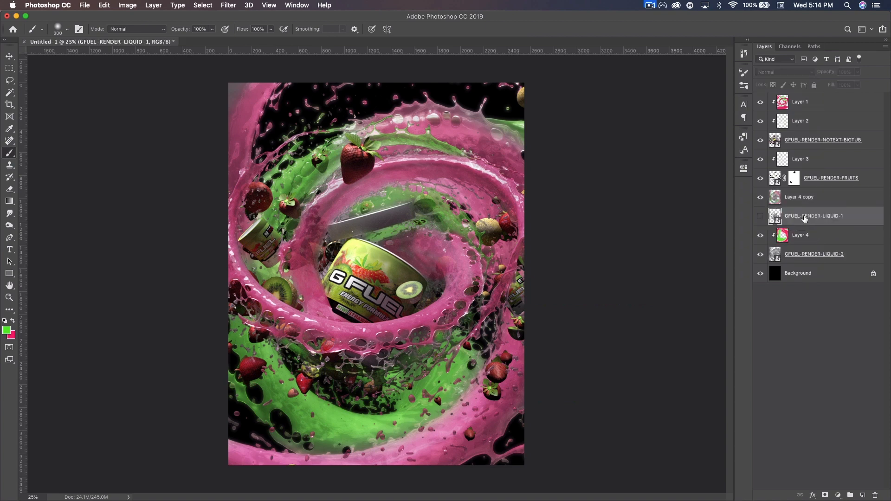
{"action": "left_click", "coordinate": [762, 216]}
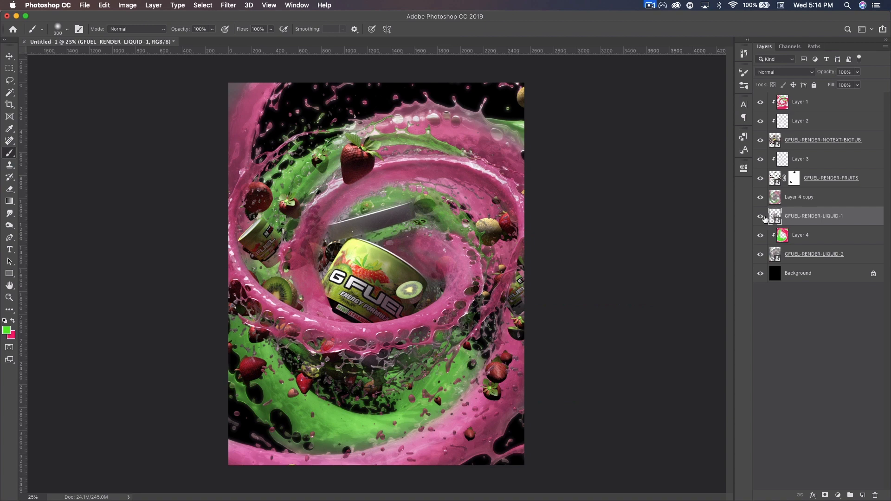
{"action": "key", "text": "super+t"}
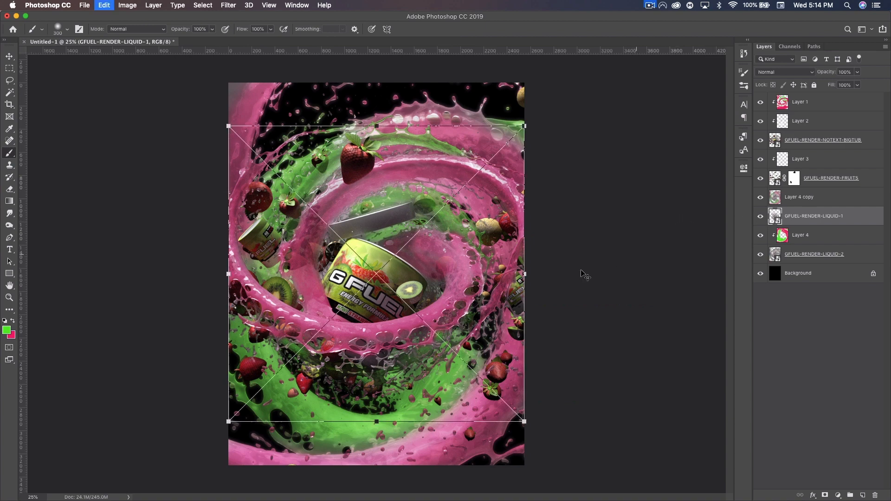
{"action": "left_click_drag", "start_coordinate": [524, 422], "coordinate": [583, 454], "text": "alt"}
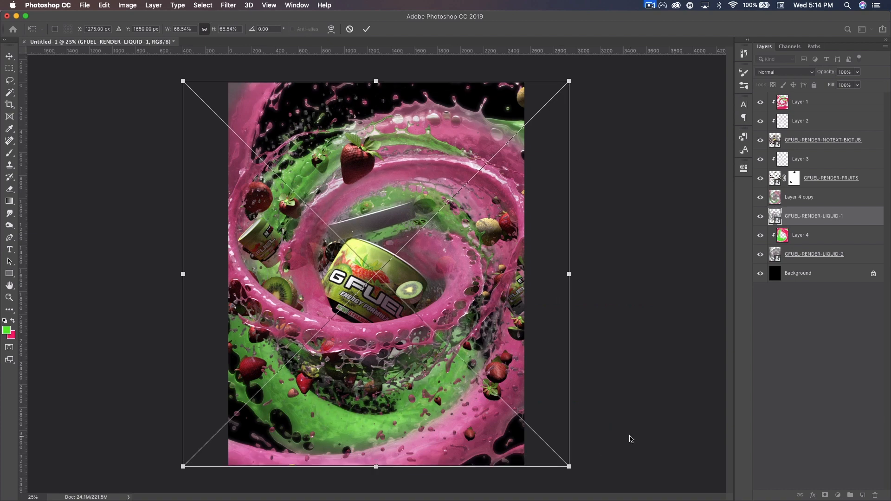
{"action": "key", "text": "Return"}
{"action": "key", "text": "b"}
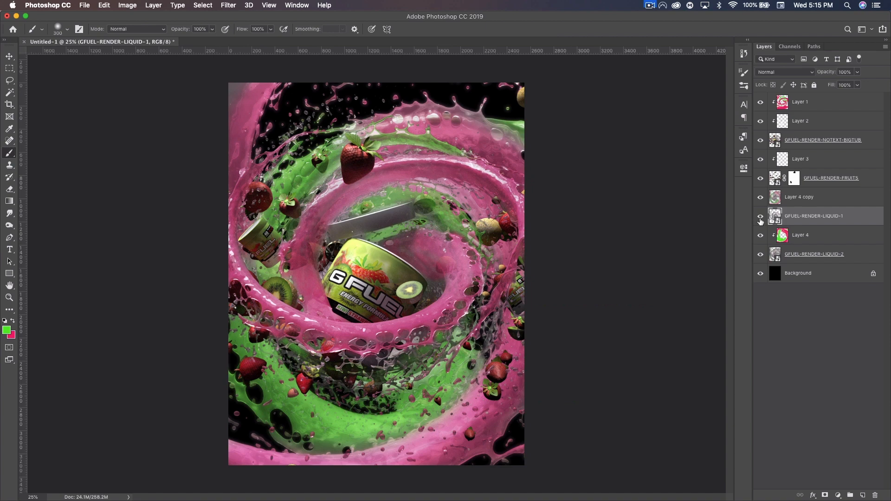
Step: Compare the poster with GFUEL-RENDER-LIQUID-1 hidden and shown, and lower that layer's opacity to about 61%
{"action": "left_click", "coordinate": [761, 217]}
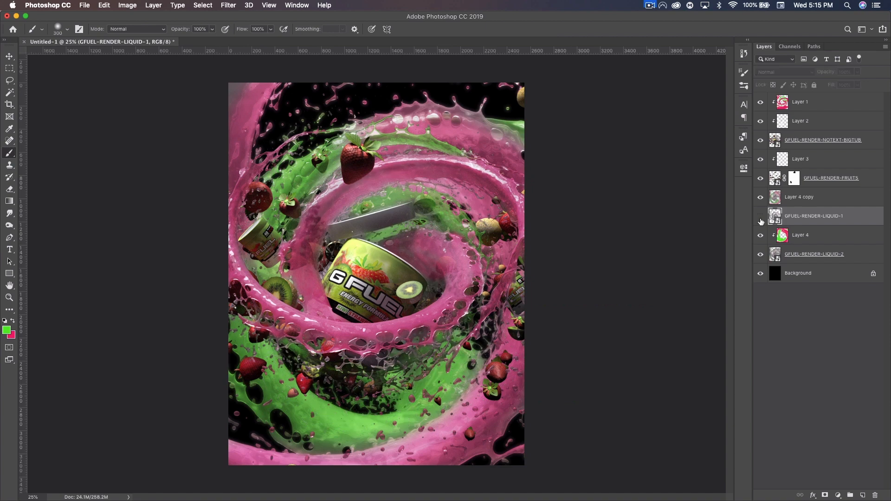
{"action": "left_click", "coordinate": [761, 217]}
{"action": "left_click", "coordinate": [761, 218]}
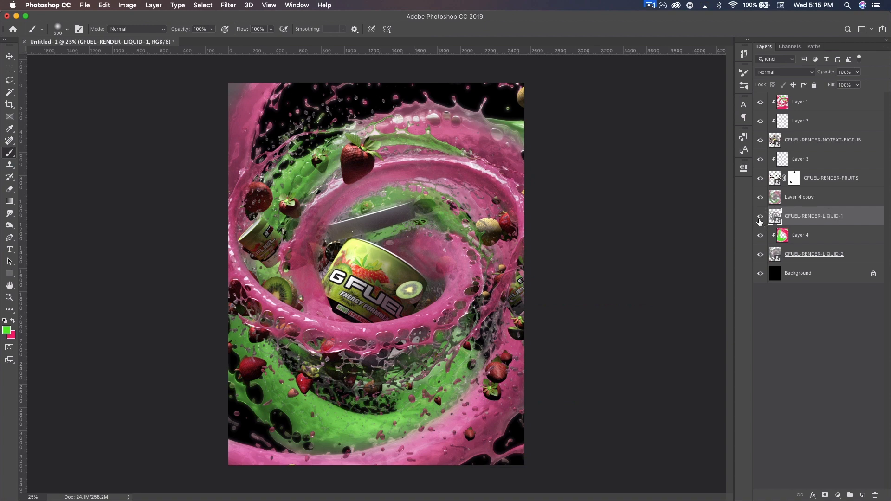
{"action": "left_click", "coordinate": [759, 219]}
{"action": "left_click", "coordinate": [759, 219]}
{"action": "left_click_drag", "start_coordinate": [828, 72], "coordinate": [799, 67]}
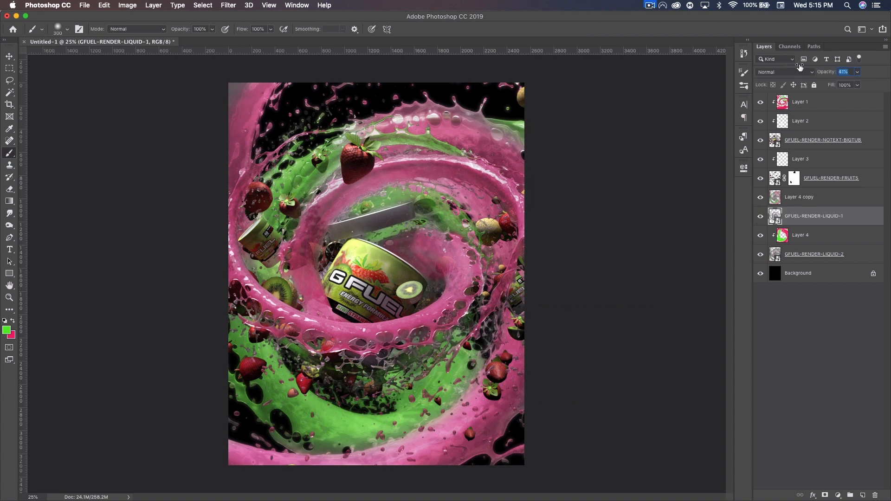
Step: Compare the poster with GFUEL-RENDER-LIQUID-1 shown and hidden, and leave that layer hidden
{"action": "left_click", "coordinate": [760, 218]}
{"action": "left_click", "coordinate": [760, 218]}
{"action": "left_click", "coordinate": [760, 218]}
{"action": "left_click", "coordinate": [760, 219]}
{"action": "left_click", "coordinate": [760, 217]}
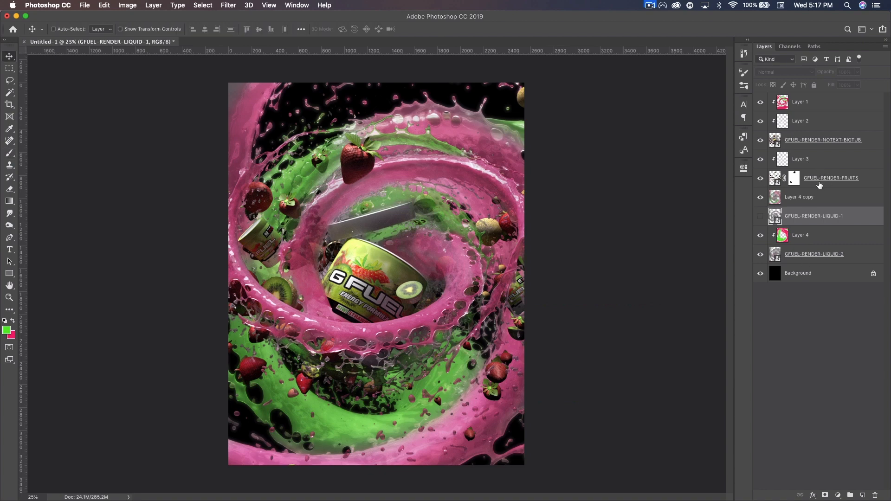
Step: Compare the poster with the GFUEL-RENDER-FRUITS layer hidden and shown
{"action": "left_click", "coordinate": [761, 180]}
{"action": "left_click", "coordinate": [761, 180]}
{"action": "left_click", "coordinate": [761, 180]}
{"action": "left_click", "coordinate": [761, 180]}
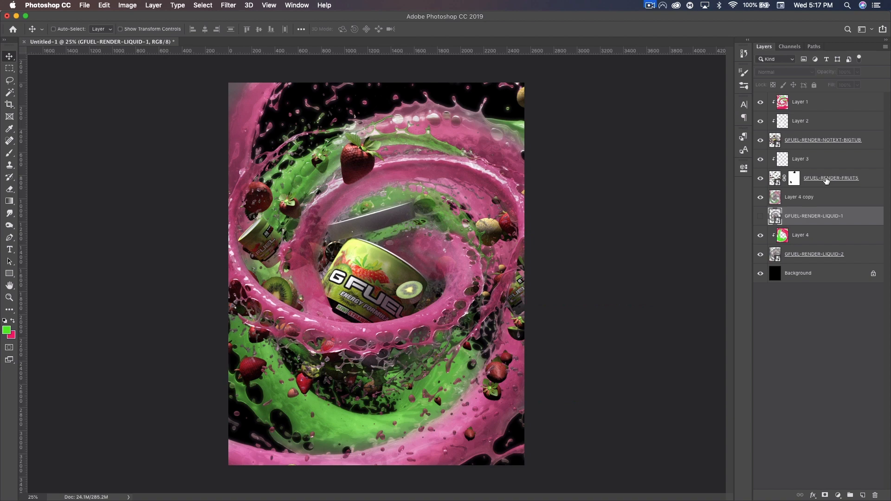
Step: Paint black on the GFUEL-RENDER-FRUITS layer mask to hide the fruits in the poster's lower-right area
{"action": "left_click", "coordinate": [795, 179]}
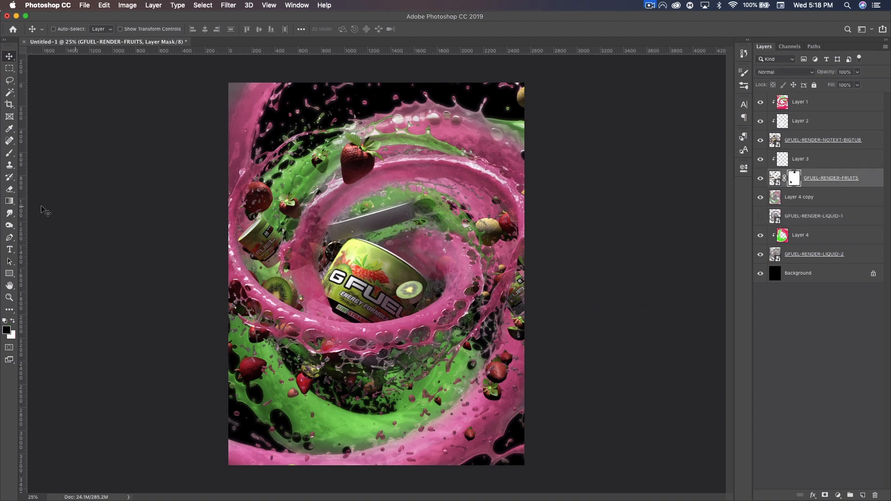
{"action": "left_click", "coordinate": [9, 153]}
{"action": "mouse_move", "coordinate": [495, 372]}
{"action": "left_mouse_down"}
{"action": "mouse_move", "coordinate": [531, 378]}
{"action": "mouse_move", "coordinate": [503, 404]}
{"action": "left_mouse_up"}
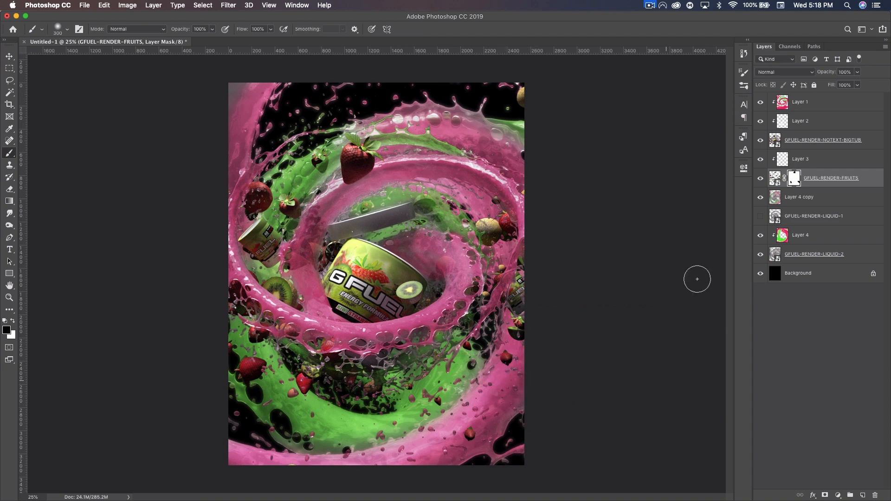
Step: Add a Solid Color fill layer directly above Background in dark maroon #3c1725
{"action": "left_click", "coordinate": [808, 274]}
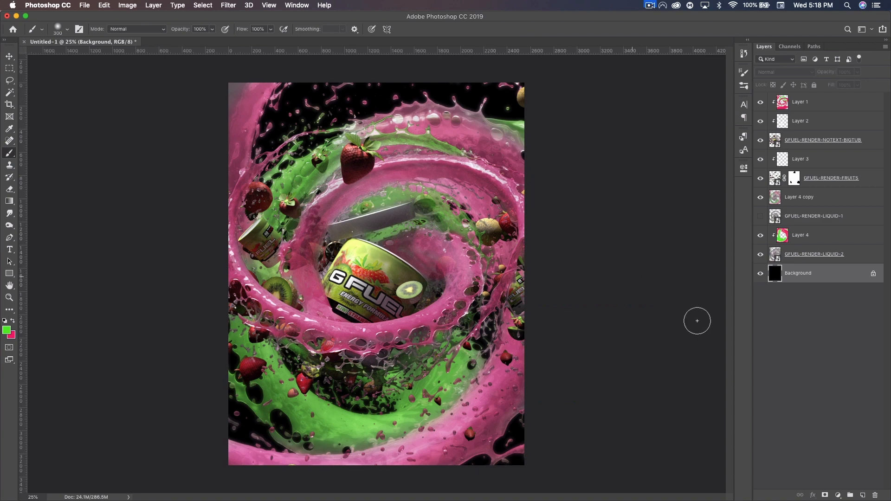
{"action": "left_click", "coordinate": [838, 495]}
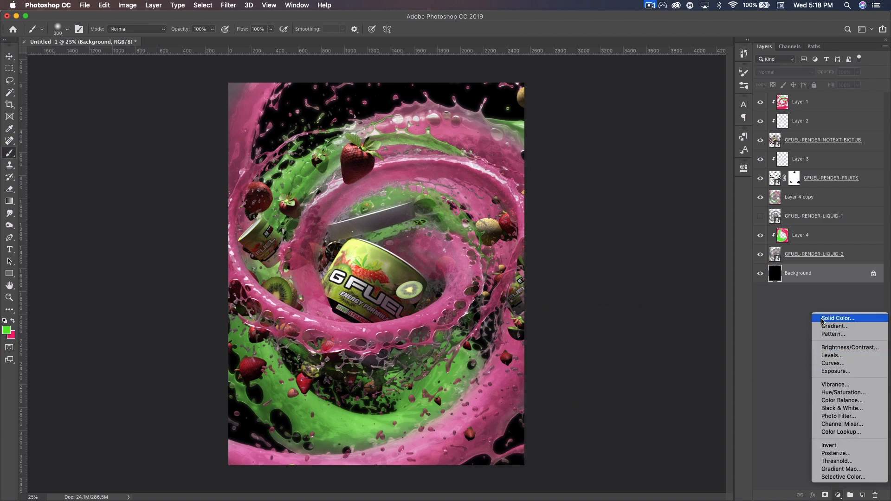
{"action": "left_click", "coordinate": [818, 319]}
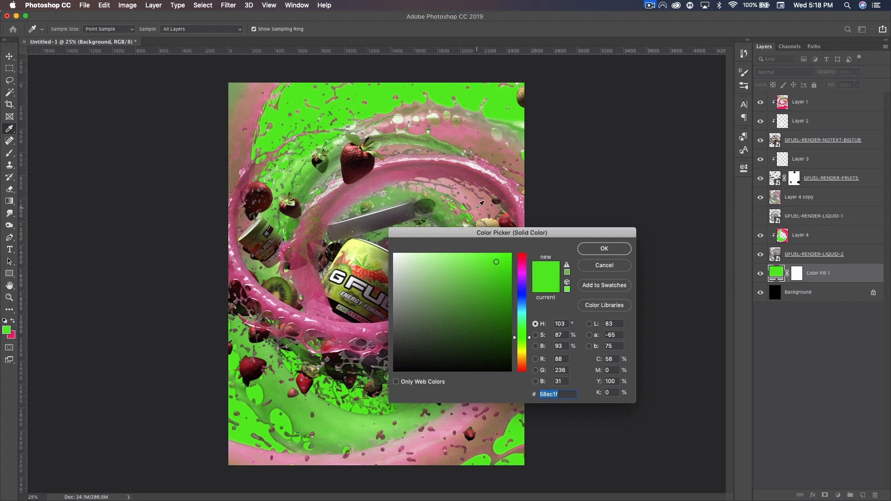
{"action": "left_click", "coordinate": [410, 169]}
{"action": "left_click_drag", "start_coordinate": [461, 300], "coordinate": [467, 343]}
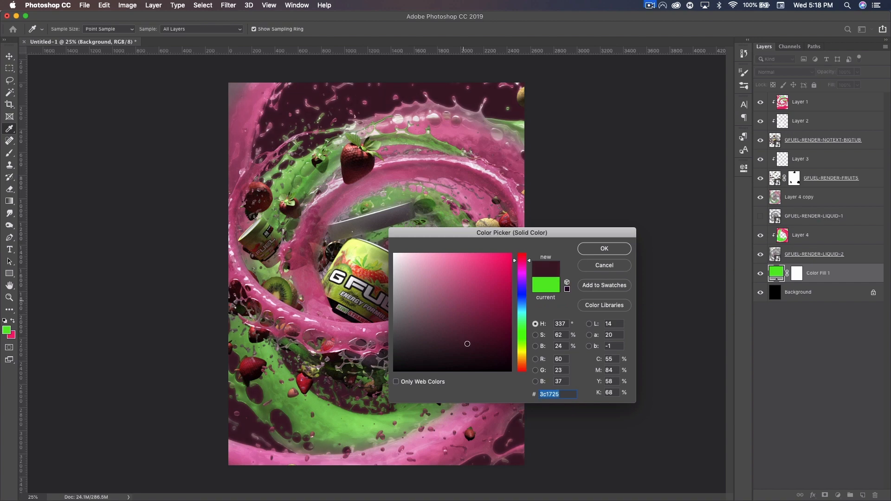
{"action": "left_click", "coordinate": [605, 250]}
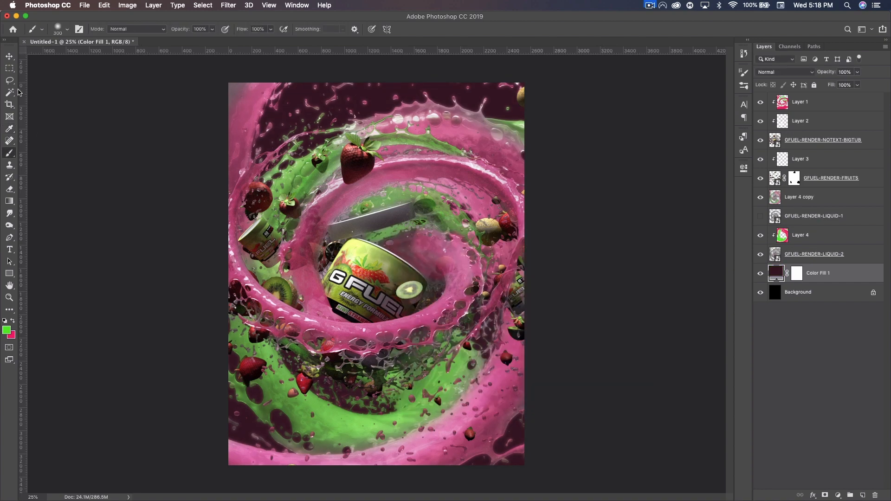
Step: Group all the layers above Background and name the group Part 1
{"action": "left_click", "coordinate": [9, 56]}
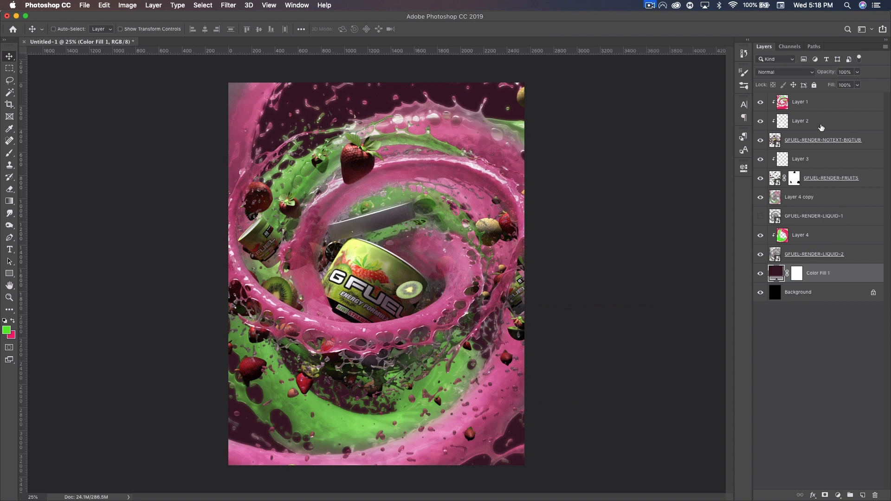
{"action": "left_click", "coordinate": [816, 107], "text": "shift"}
{"action": "key", "text": "super+g"}
{"action": "double_click", "coordinate": [794, 99]}
{"action": "type", "text": "Part 1"}
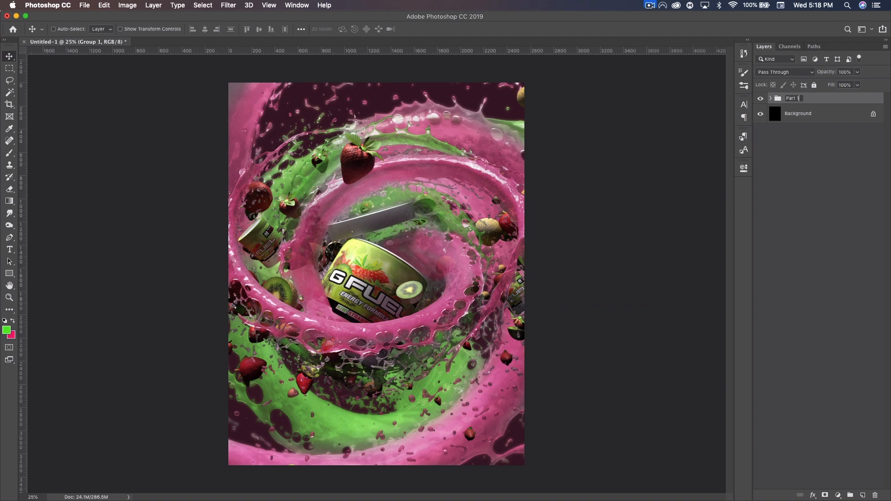
{"action": "key", "text": "Return"}
Step: Add a white (#ffffff) Solid Color fill layer above the Part 1 group
{"action": "left_click", "coordinate": [840, 495]}
{"action": "left_click", "coordinate": [835, 318]}
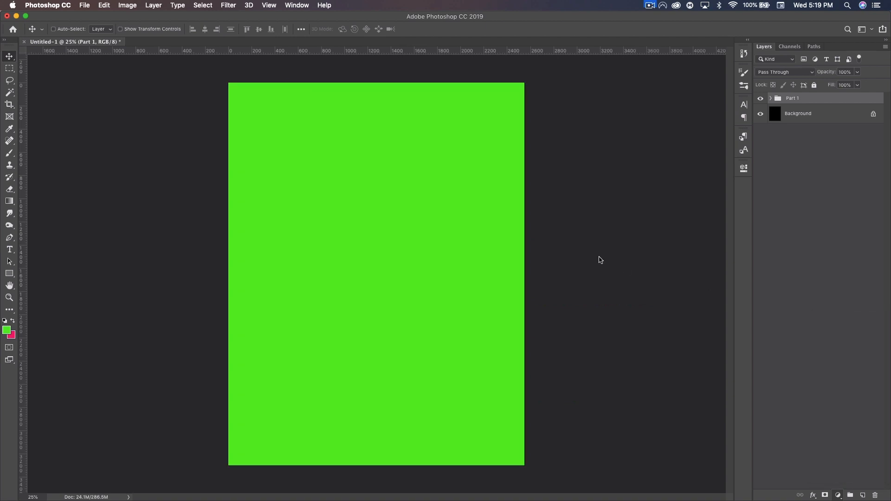
{"action": "type", "text": "ffffff"}
{"action": "left_click", "coordinate": [603, 249]}
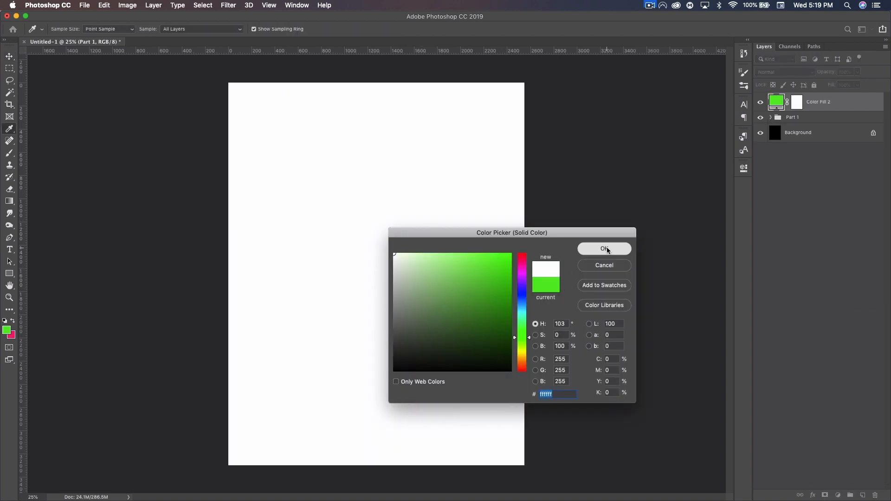
Step: Set the white fill layer to Overlay, clip it to the Part 1 group and lower its opacity to 16%
{"action": "left_click", "coordinate": [783, 72]}
{"action": "left_click", "coordinate": [808, 171]}
{"action": "left_click", "coordinate": [820, 109], "text": "alt"}
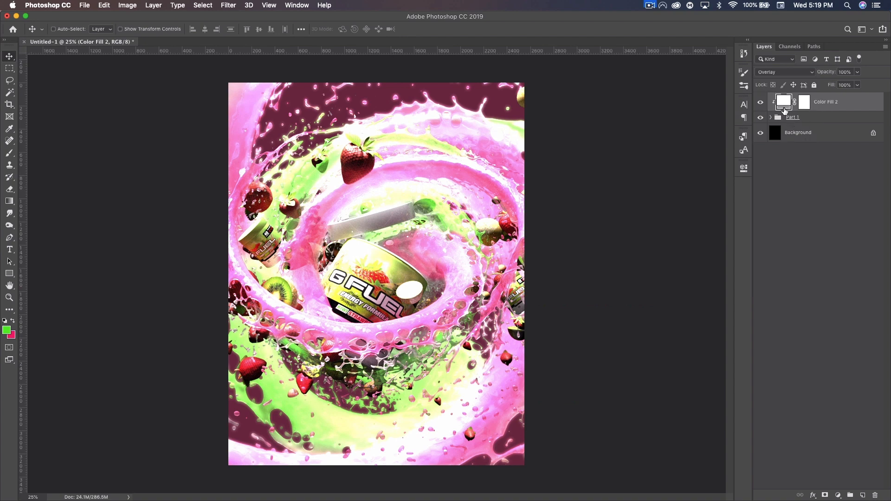
{"action": "left_click", "coordinate": [845, 72]}
{"action": "type", "text": "16"}
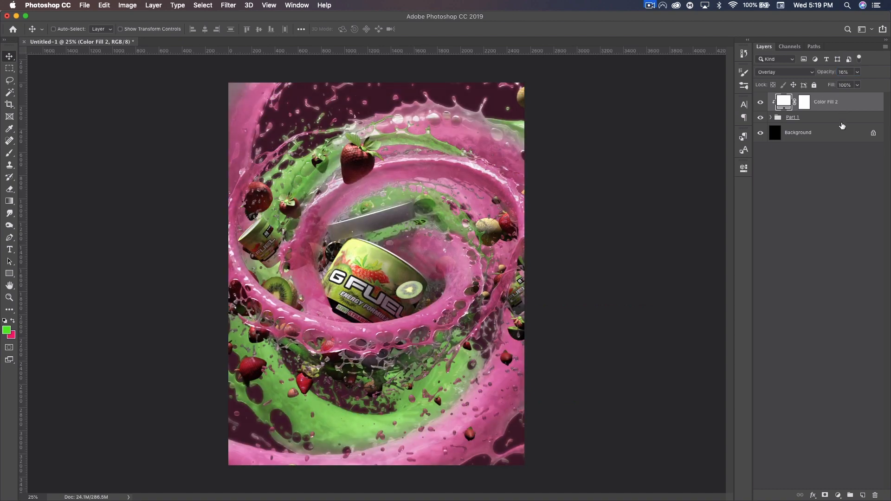
Step: Create a new layer at the top of the Part 1 group and paint one soft pink dab with a 2900 px brush at the poster's upper centre
{"action": "left_click", "coordinate": [773, 118]}
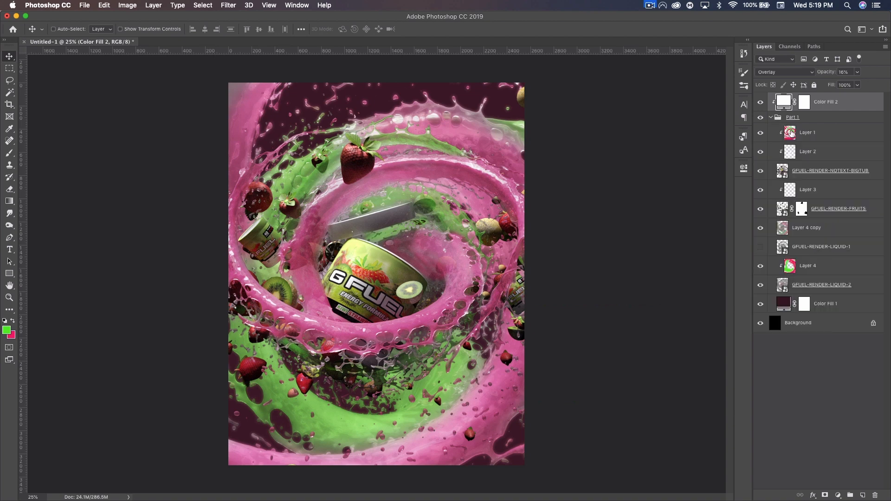
{"action": "left_click", "coordinate": [794, 132]}
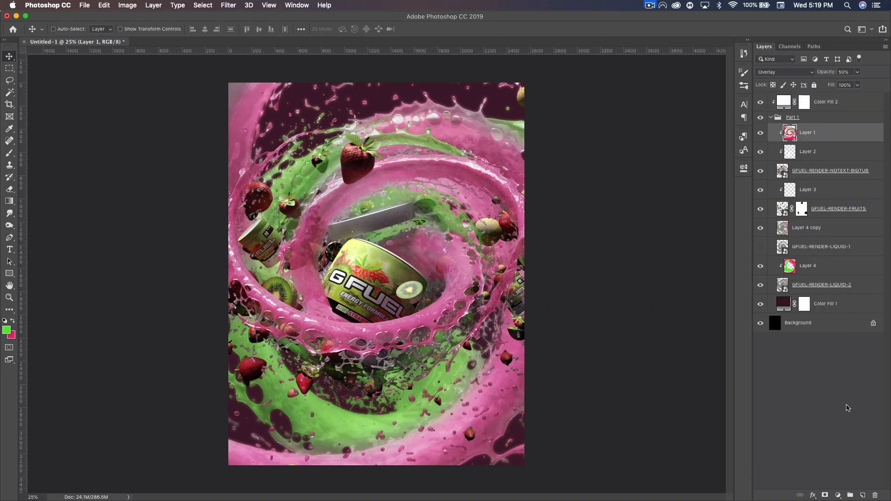
{"action": "left_click", "coordinate": [863, 495]}
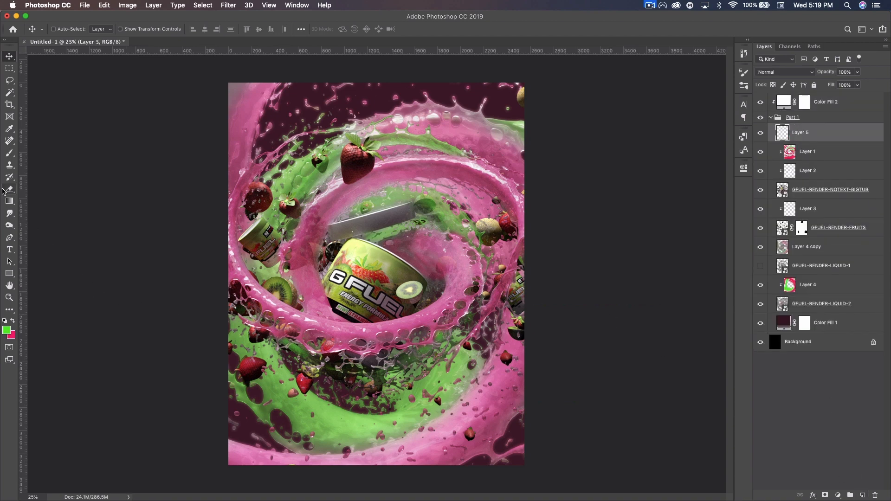
{"action": "left_click", "coordinate": [10, 153]}
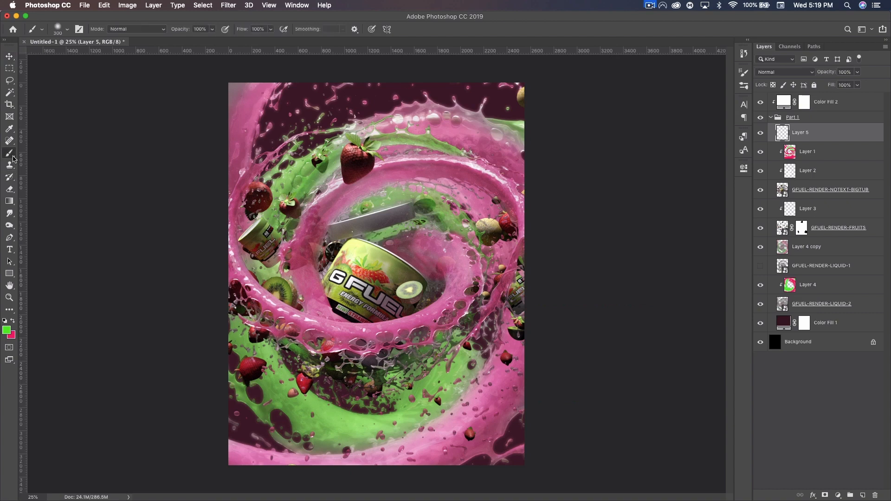
{"action": "left_click", "coordinate": [14, 321]}
{"action": "key", "text": "bracketright"}
{"action": "key", "text": "bracketright"}
{"action": "key", "text": "bracketright"}
{"action": "key", "text": "bracketright"}
{"action": "key", "text": "bracketright"}
{"action": "key", "text": "bracketright"}
{"action": "key", "text": "bracketright"}
{"action": "key", "text": "bracketright"}
{"action": "key", "text": "bracketright"}
{"action": "key", "text": "bracketright"}
{"action": "key", "text": "bracketright"}
{"action": "key", "text": "bracketright"}
{"action": "key", "text": "bracketright"}
{"action": "key", "text": "bracketright"}
{"action": "key", "text": "bracketright"}
{"action": "key", "text": "bracketright"}
{"action": "key", "text": "bracketright"}
{"action": "key", "text": "bracketright"}
{"action": "key", "text": "bracketright"}
{"action": "key", "text": "bracketright"}
{"action": "key", "text": "bracketright"}
{"action": "key", "text": "bracketright"}
{"action": "key", "text": "bracketright"}
{"action": "key", "text": "bracketright"}
{"action": "key", "text": "bracketright"}
{"action": "key", "text": "bracketright"}
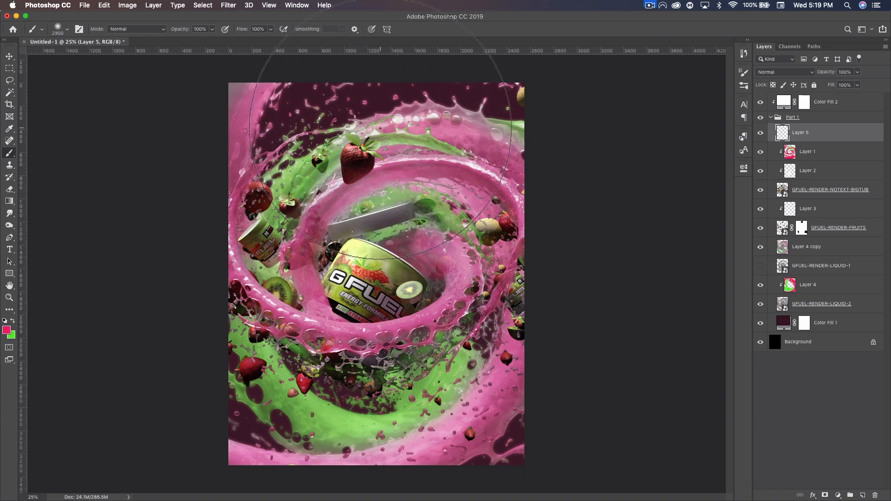
{"action": "left_click", "coordinate": [390, 135]}
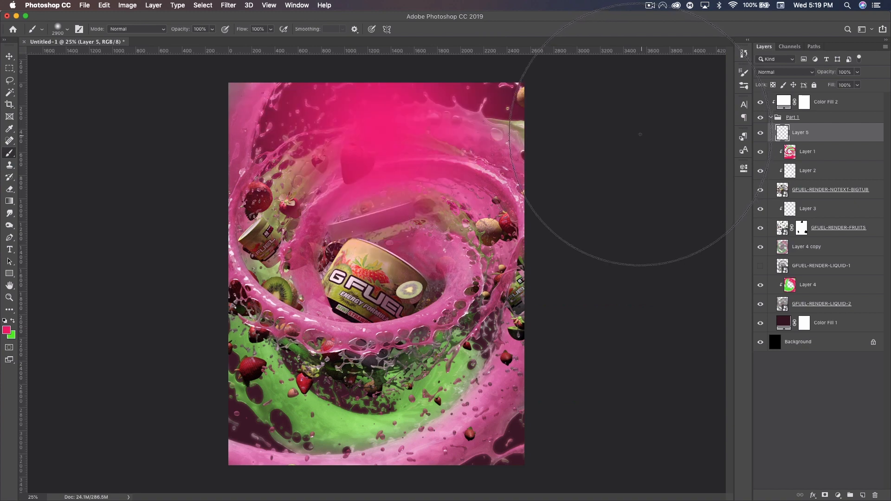
Step: Lighten the pink dab with Hue/Saturation, setting Lightness to +76
{"action": "key", "text": "super+u"}
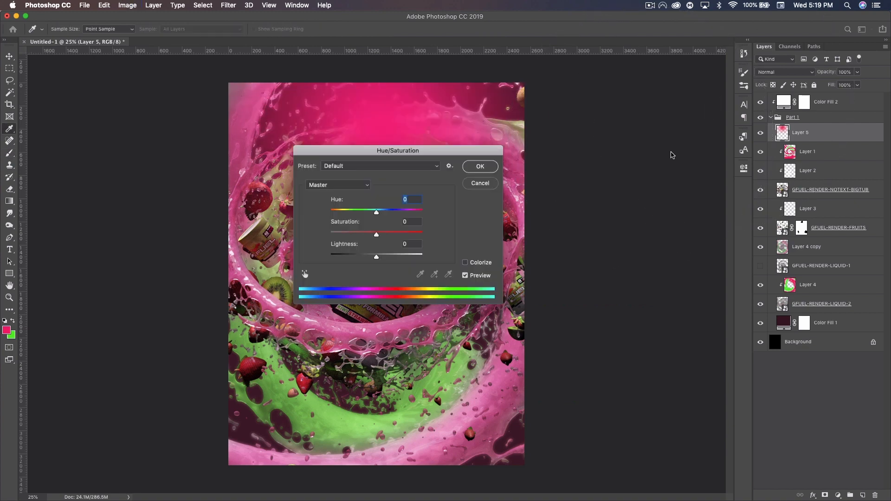
{"action": "left_click_drag", "start_coordinate": [468, 155], "coordinate": [639, 164]}
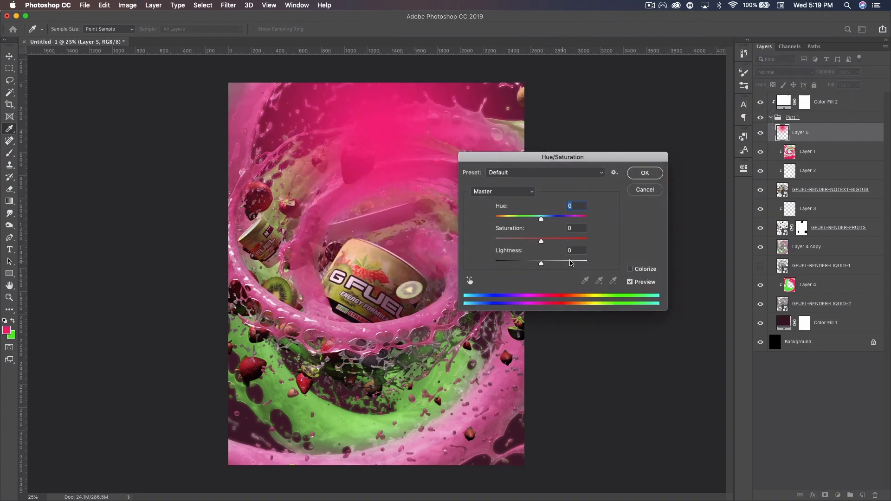
{"action": "left_click", "coordinate": [570, 263]}
{"action": "left_click_drag", "start_coordinate": [573, 263], "coordinate": [577, 263]}
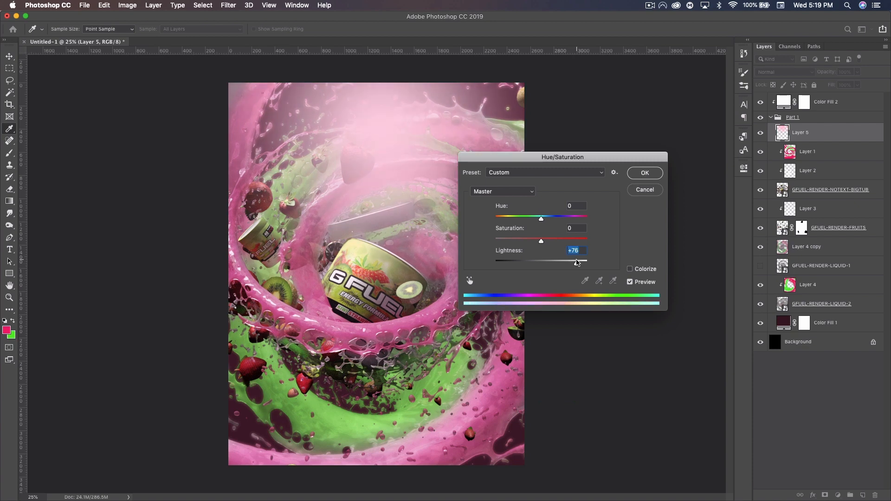
{"action": "left_click", "coordinate": [645, 173]}
{"action": "key", "text": "b"}
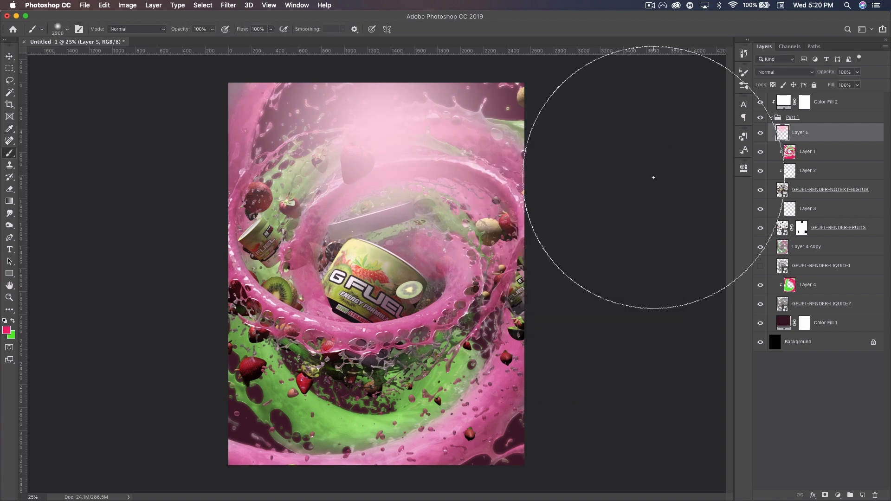
Step: Set the light pink glow layer's blend mode to Screen and its opacity to 25%
{"action": "left_click", "coordinate": [796, 73]}
{"action": "left_click", "coordinate": [780, 134]}
{"action": "left_click_drag", "start_coordinate": [827, 77], "coordinate": [792, 73]}
{"action": "key", "text": "v"}
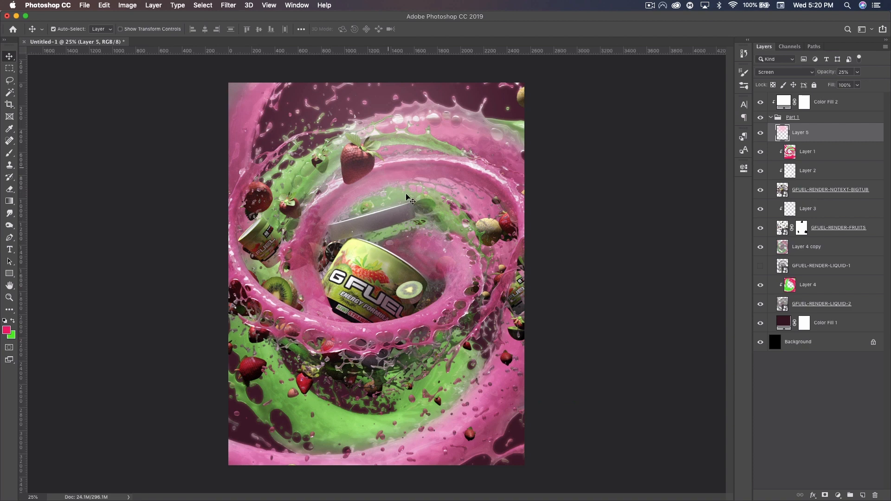
Step: Free-transform the glow layer so that it extends further down over the lower part of the poster
{"action": "key", "text": "super+t"}
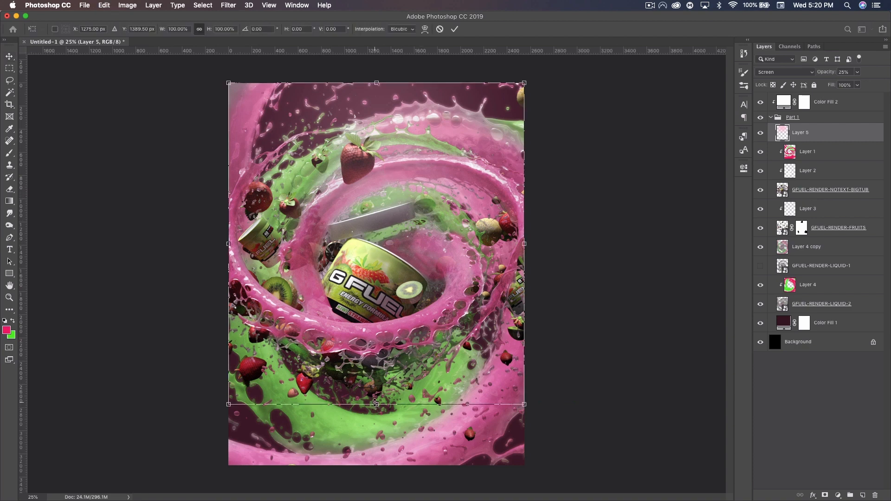
{"action": "left_click_drag", "start_coordinate": [375, 405], "coordinate": [378, 442]}
{"action": "key", "text": "Return"}
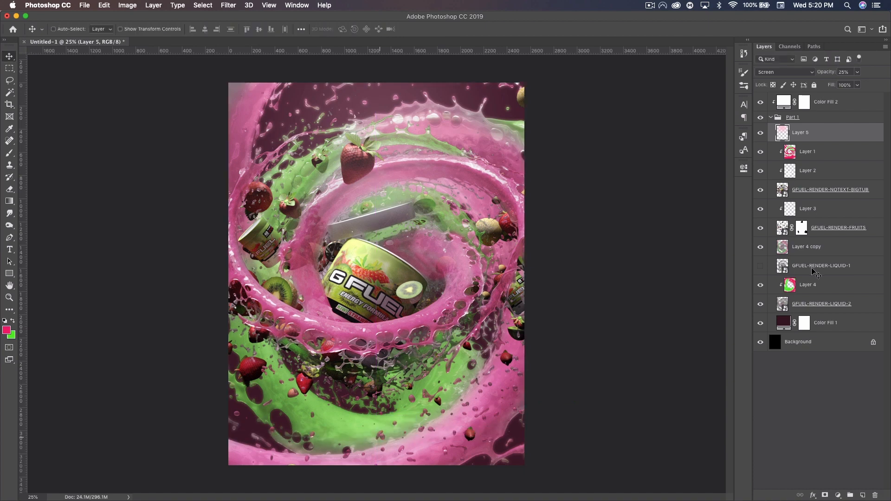
Step: Collapse the Part 1 group, duplicate it together with the white fill layer, and merge the copies into one layer
{"action": "left_click", "coordinate": [772, 117]}
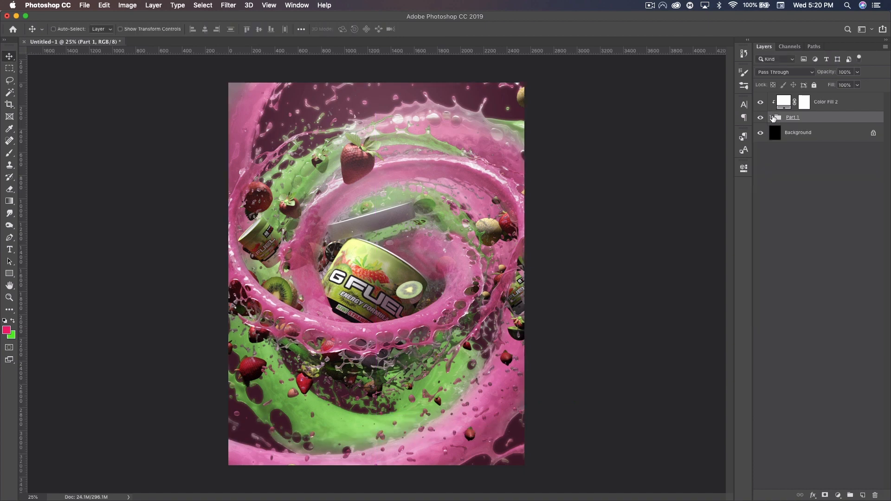
{"action": "left_click", "coordinate": [827, 105]}
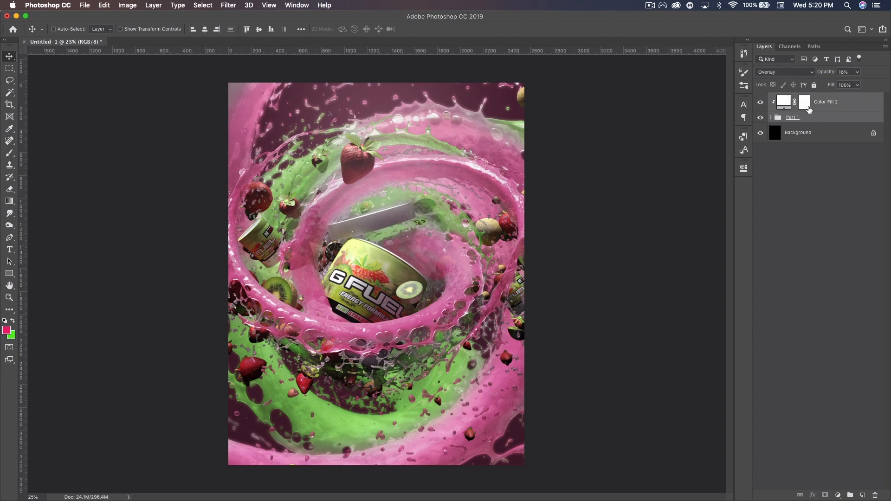
{"action": "left_click_drag", "start_coordinate": [809, 112], "coordinate": [807, 111], "text": "alt"}
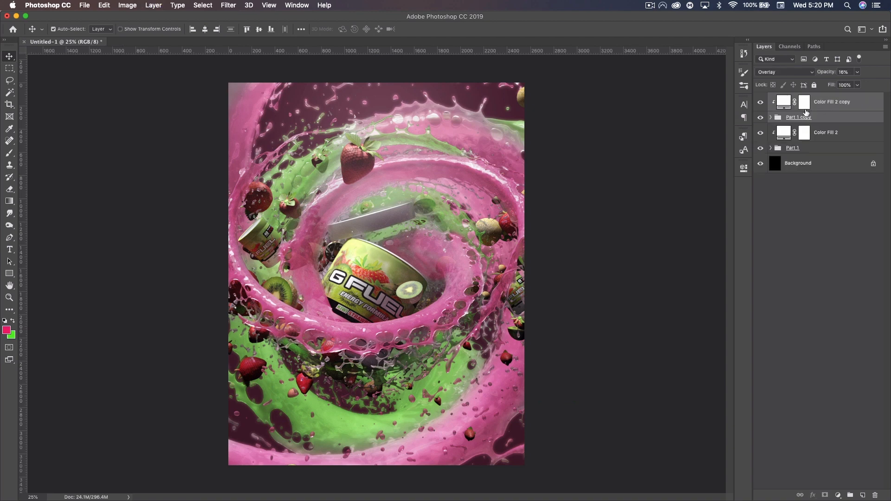
{"action": "key", "text": "super+e"}
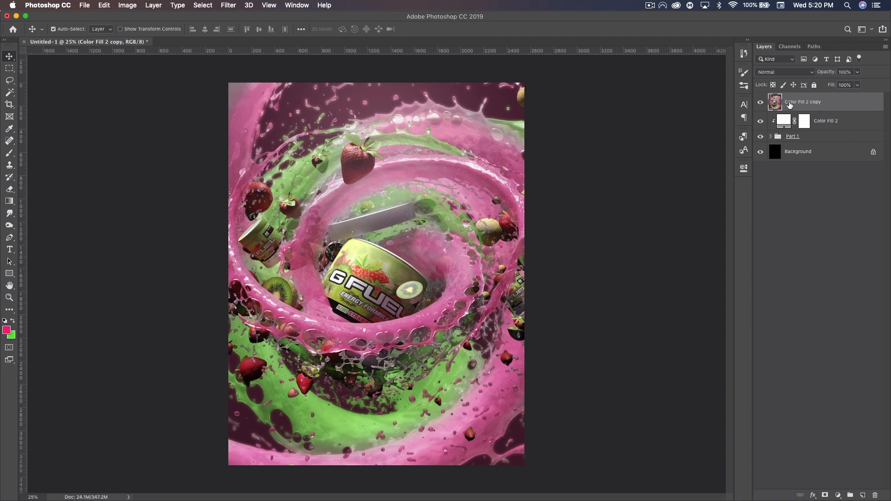
Step: Put the merged layer in a new group named Part 2
{"action": "key", "text": "super+g"}
{"action": "double_click", "coordinate": [794, 98]}
{"action": "type", "text": "P"}
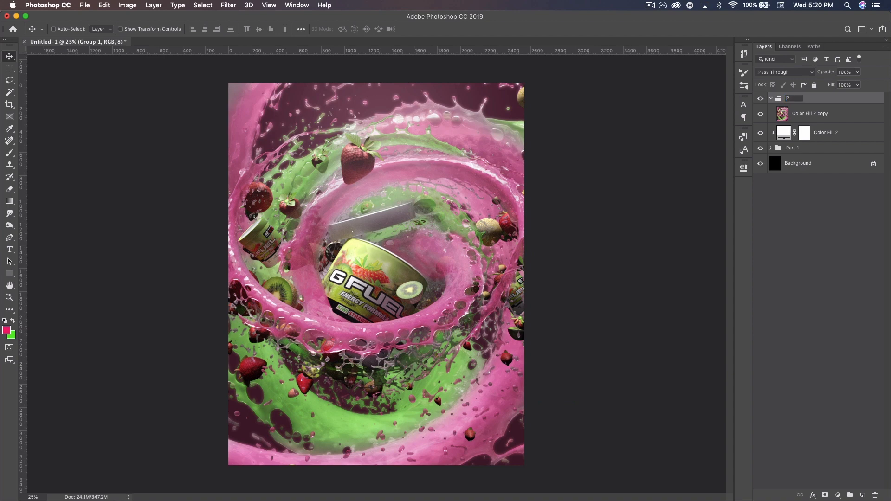
{"action": "type", "text": "art 2"}
{"action": "key", "text": "Return"}
Step: Rename the merged layer inside the Part 2 group to base
{"action": "left_click", "coordinate": [817, 114]}
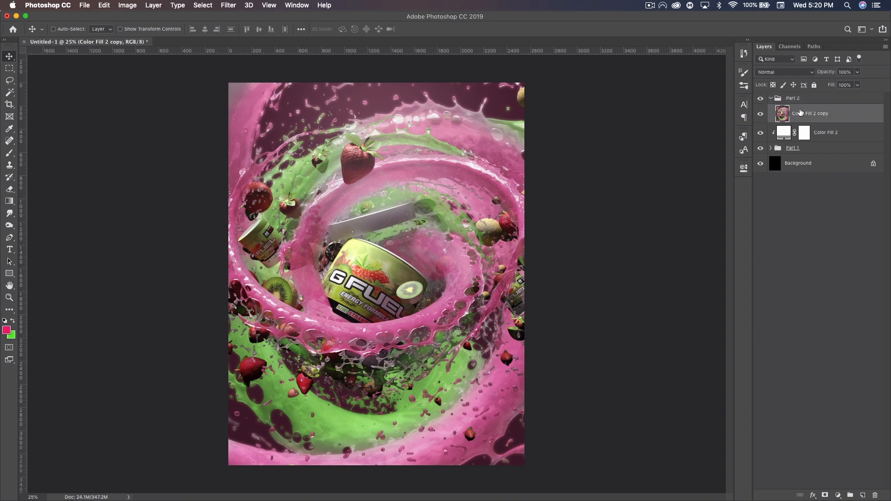
{"action": "type", "text": "base"}
{"action": "key", "text": "Return"}
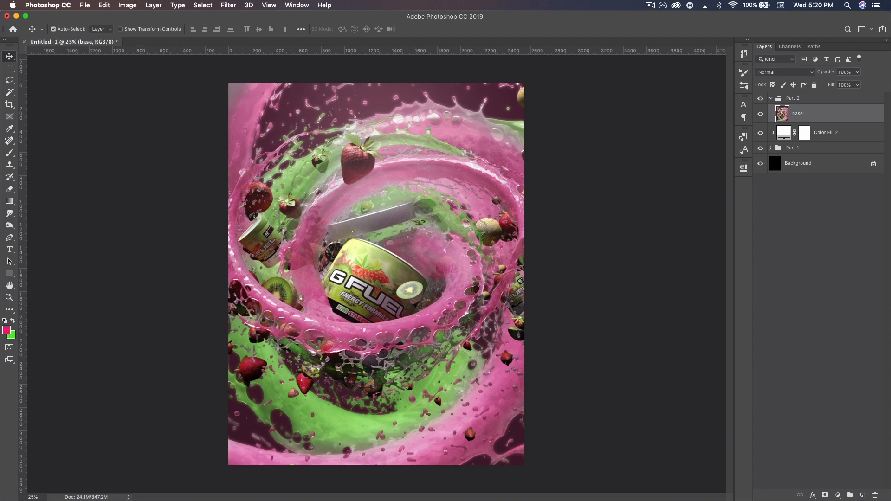
Step: Duplicate the base layer and apply a Radial Blur to the copy with amount 10, Spin method and Good quality
{"action": "key", "text": "super+j"}
{"action": "left_click", "coordinate": [228, 5]}
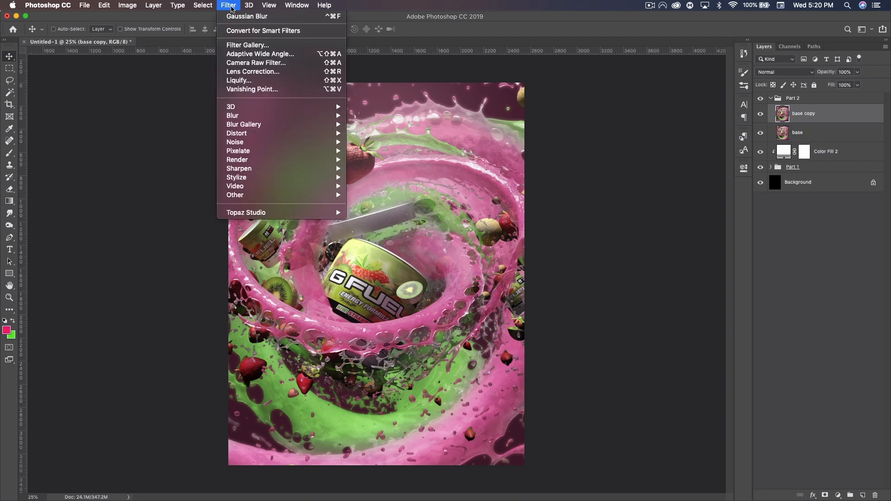
{"action": "mouse_move", "coordinate": [284, 120]}
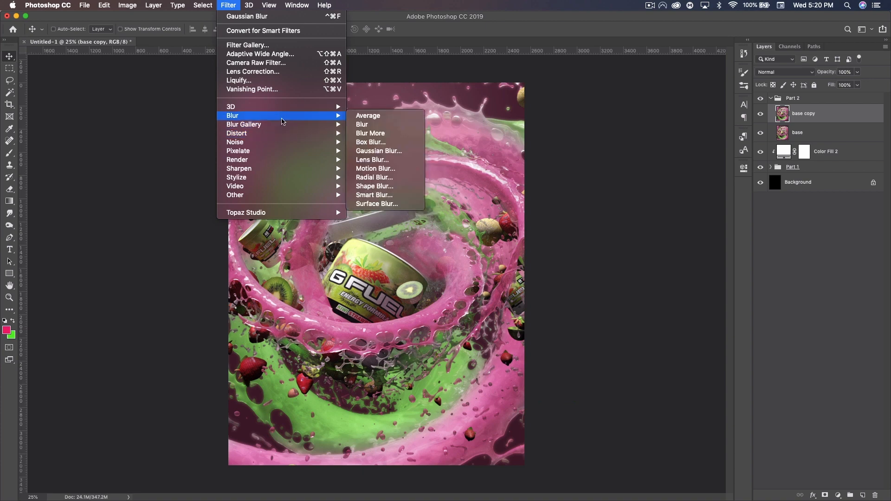
{"action": "left_click", "coordinate": [376, 178]}
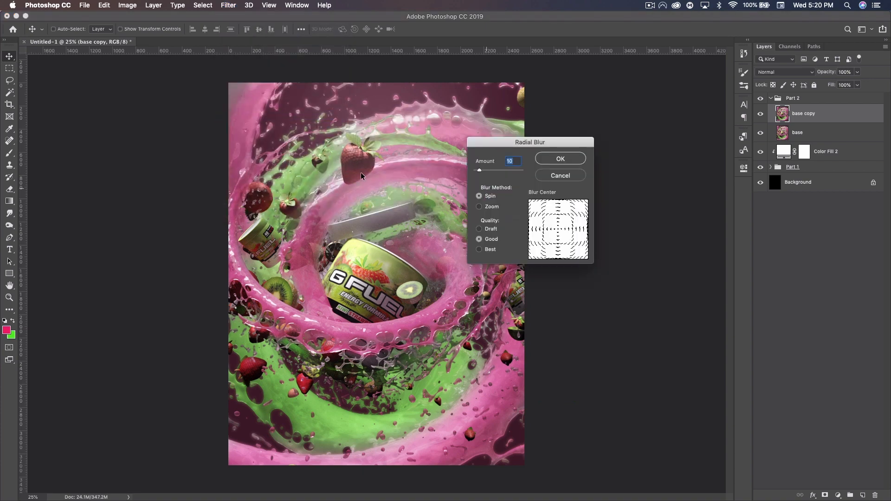
{"action": "left_click", "coordinate": [561, 159]}
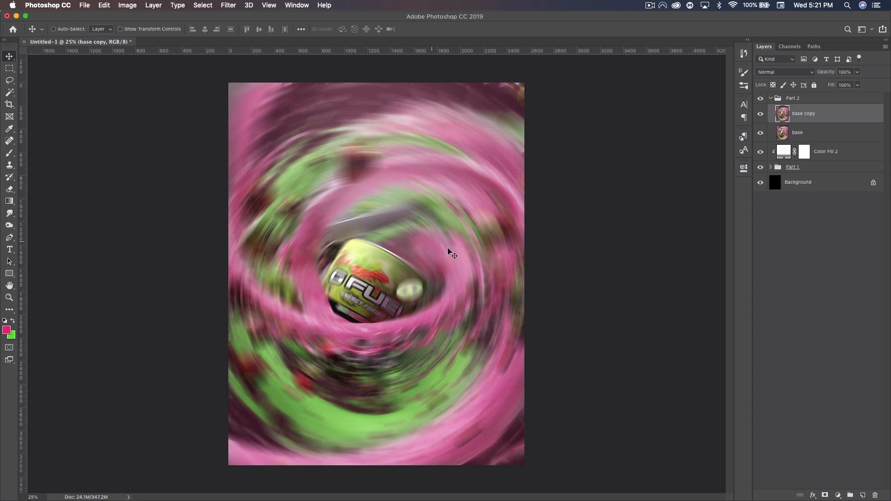
Step: Add a layer mask to the blurred base copy and invert the mask to black
{"action": "left_click", "coordinate": [825, 495]}
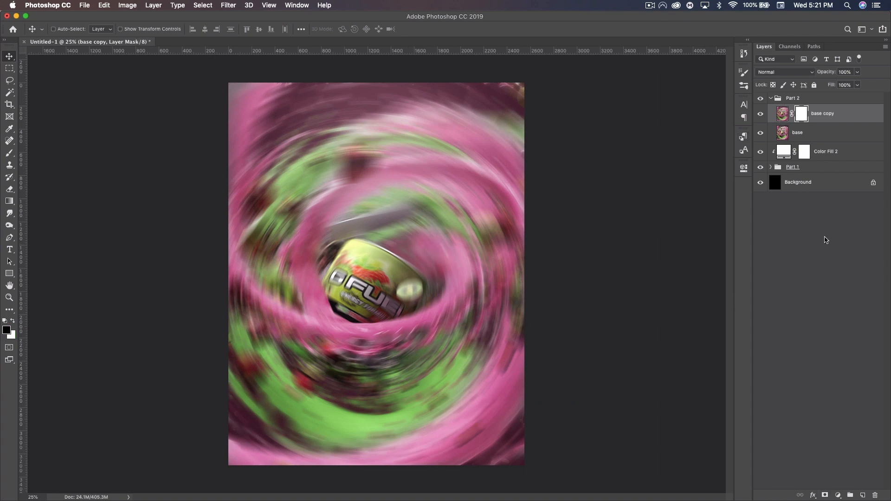
{"action": "key", "text": "super+i"}
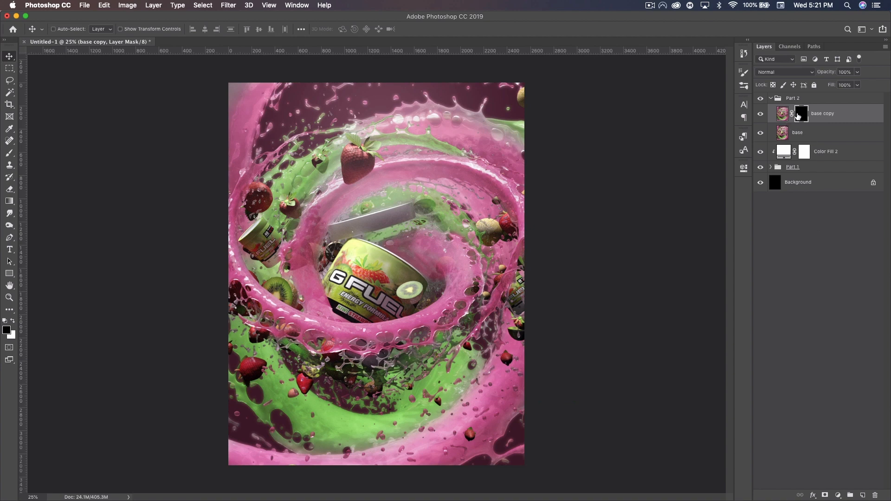
Step: Paint white on the mask with a soft brush of about 250 px, revealing the spin blur below the tub and along the upper-left swirl
{"action": "left_click", "coordinate": [10, 152]}
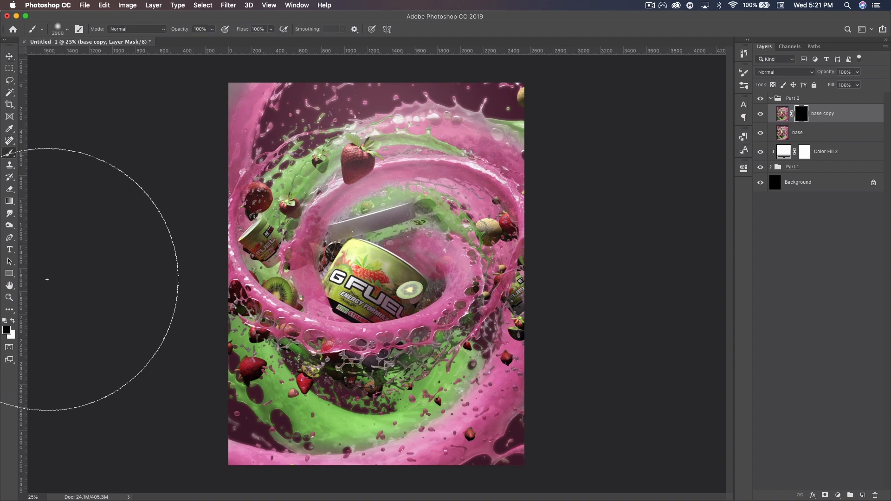
{"action": "left_click", "coordinate": [13, 322]}
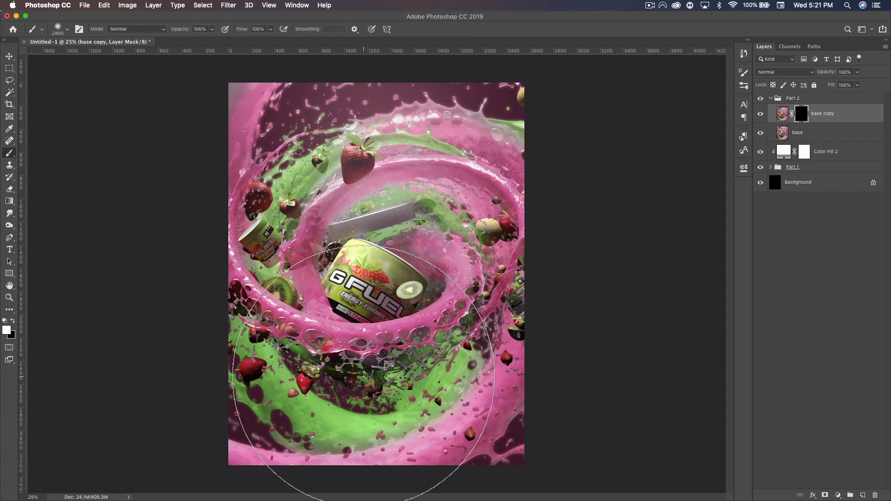
{"action": "key", "text": "bracketleft"}
{"action": "key", "text": "bracketleft"}
{"action": "key", "text": "bracketleft"}
{"action": "key", "text": "bracketleft"}
{"action": "key", "text": "bracketleft"}
{"action": "key", "text": "bracketleft"}
{"action": "key", "text": "bracketleft"}
{"action": "key", "text": "bracketleft"}
{"action": "key", "text": "bracketleft"}
{"action": "key", "text": "bracketleft"}
{"action": "key", "text": "bracketleft"}
{"action": "key", "text": "bracketleft"}
{"action": "key", "text": "bracketleft"}
{"action": "key", "text": "bracketleft"}
{"action": "key", "text": "bracketleft"}
{"action": "key", "text": "bracketleft"}
{"action": "key", "text": "bracketleft"}
{"action": "key", "text": "bracketleft"}
{"action": "key", "text": "bracketleft"}
{"action": "key", "text": "bracketleft"}
{"action": "key", "text": "bracketleft"}
{"action": "key", "text": "bracketleft"}
{"action": "key", "text": "bracketleft"}
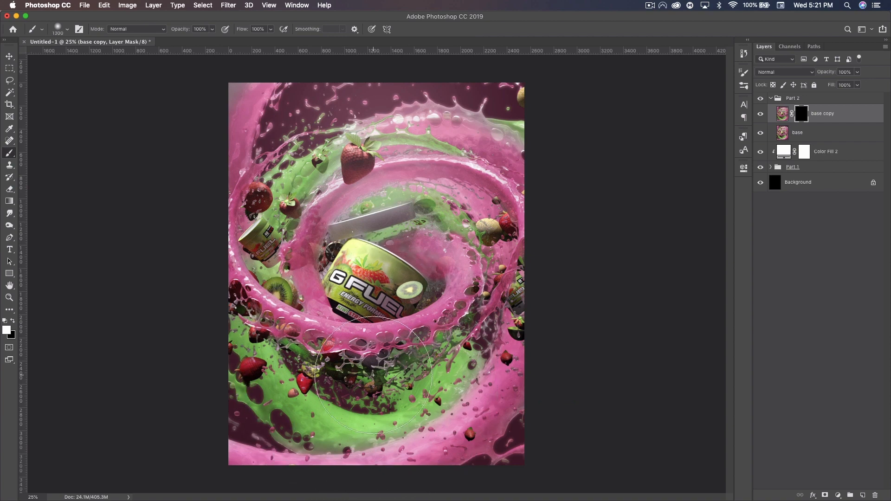
{"action": "key", "text": "bracketleft"}
{"action": "key", "text": "bracketleft"}
{"action": "key", "text": "bracketleft"}
{"action": "mouse_move", "coordinate": [453, 342]}
{"action": "left_mouse_down"}
{"action": "mouse_move", "coordinate": [415, 370]}
{"action": "mouse_move", "coordinate": [321, 370]}
{"action": "left_mouse_up"}
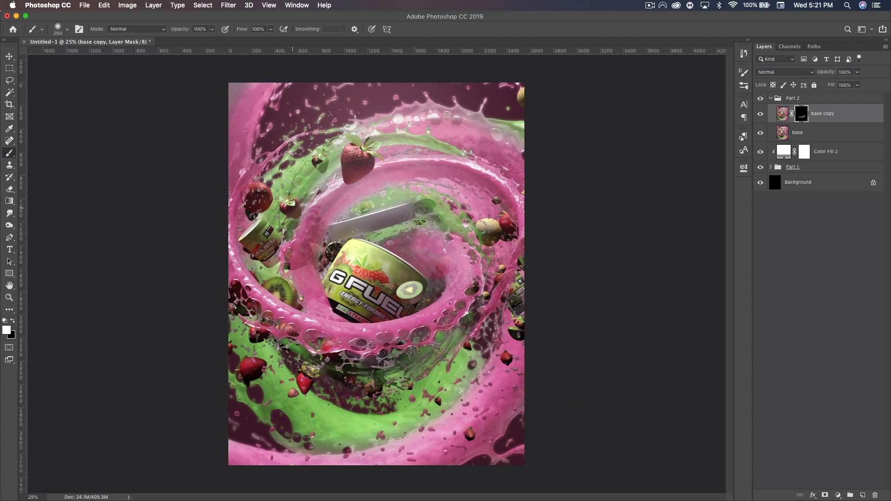
{"action": "mouse_move", "coordinate": [308, 141]}
{"action": "left_mouse_down"}
{"action": "mouse_move", "coordinate": [322, 126]}
{"action": "mouse_move", "coordinate": [264, 166]}
{"action": "left_mouse_up"}
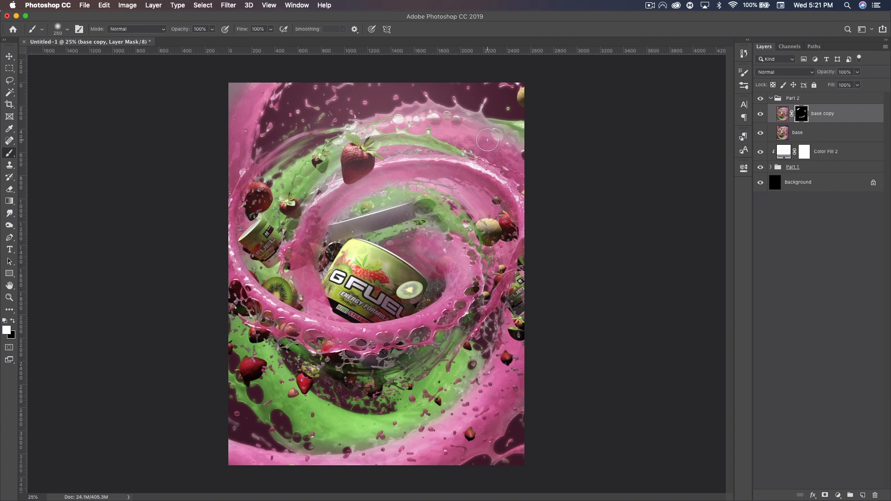
Step: Reveal more spin blur with brushes from 200 down to 125 px on the lower-right swirl, tub surroundings, upper-left swirl and splashes below the tub
{"action": "key", "text": "bracketleft"}
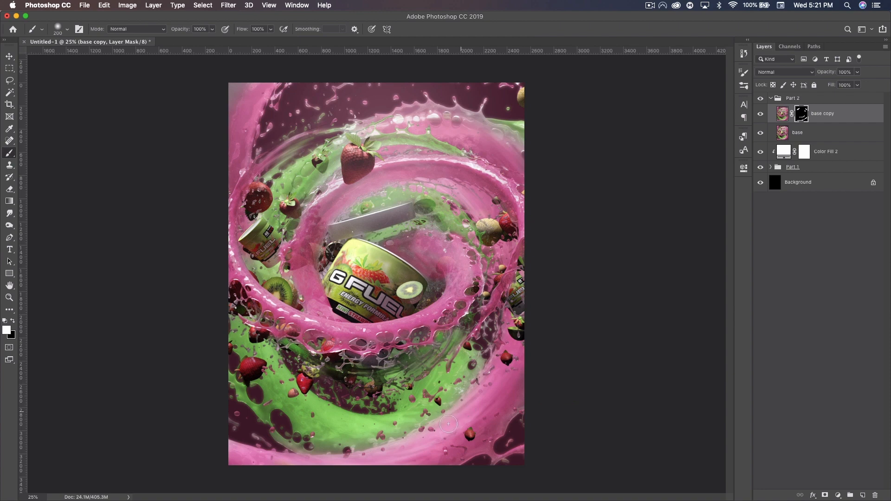
{"action": "left_click_drag", "start_coordinate": [419, 445], "coordinate": [526, 400]}
{"action": "key", "text": "bracketleft"}
{"action": "key", "text": "bracketleft"}
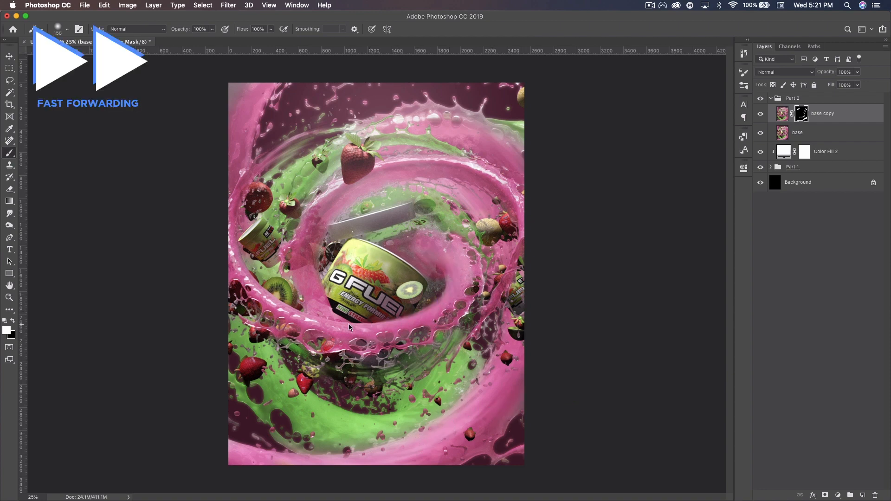
{"action": "left_click_drag", "start_coordinate": [351, 311], "coordinate": [446, 300]}
{"action": "left_click_drag", "start_coordinate": [255, 112], "coordinate": [248, 139]}
{"action": "key", "text": "bracketleft"}
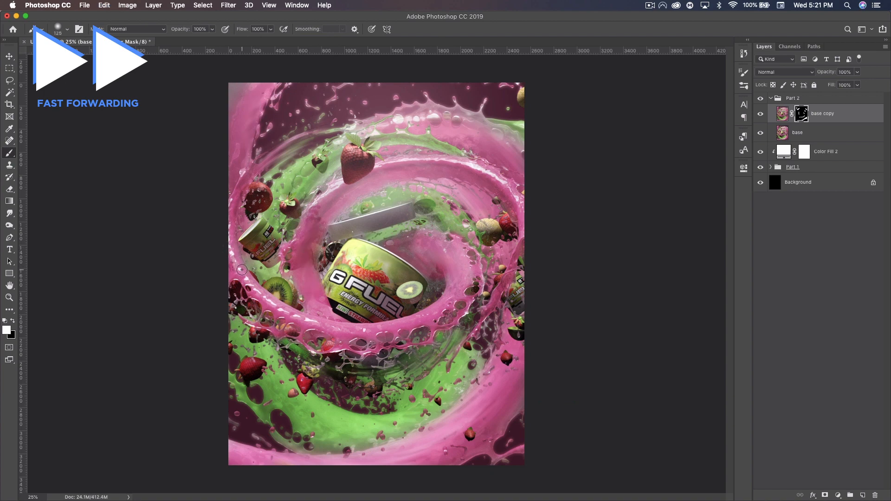
{"action": "left_click_drag", "start_coordinate": [430, 396], "coordinate": [406, 399]}
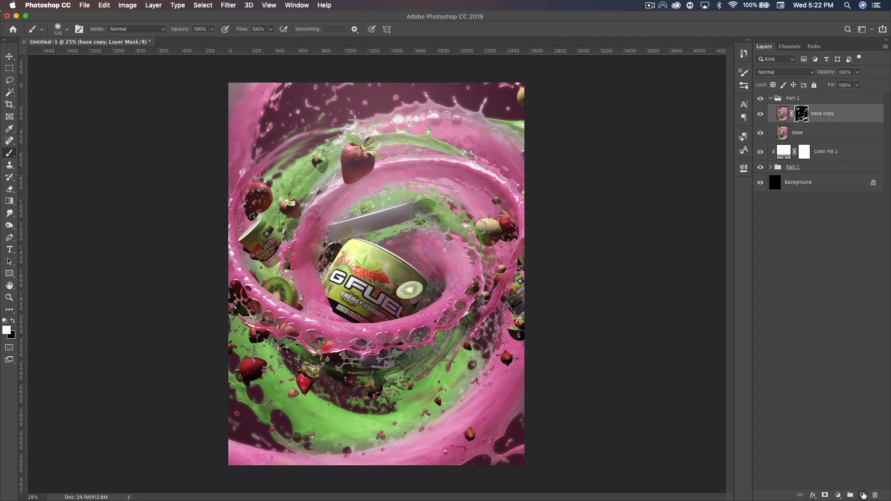
Step: Create a new layer and paint the lower part of the poster pink with a soft 1900 px brush
{"action": "left_click", "coordinate": [864, 496]}
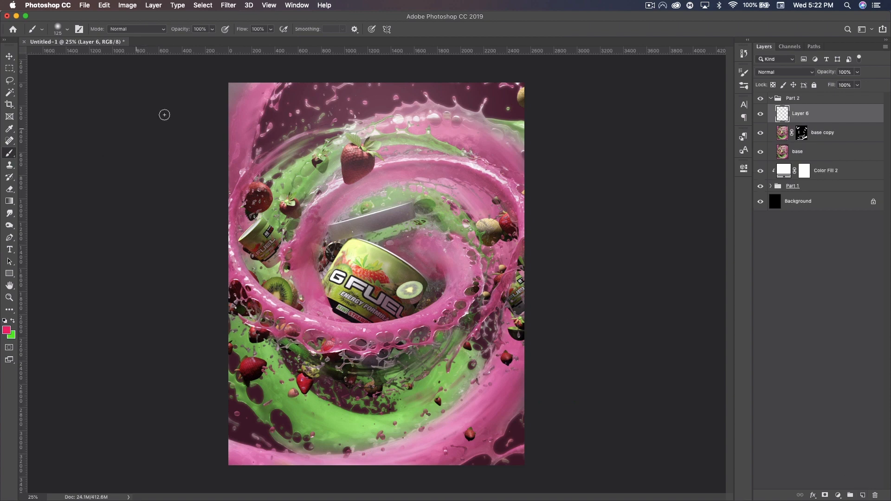
{"action": "key", "text": "bracketright"}
{"action": "key", "text": "bracketright"}
{"action": "key", "text": "bracketright"}
{"action": "key", "text": "bracketright"}
{"action": "key", "text": "bracketright"}
{"action": "key", "text": "bracketright"}
{"action": "key", "text": "bracketright"}
{"action": "key", "text": "bracketright"}
{"action": "key", "text": "bracketright"}
{"action": "key", "text": "bracketright"}
{"action": "key", "text": "bracketright"}
{"action": "key", "text": "bracketright"}
{"action": "key", "text": "bracketright"}
{"action": "key", "text": "bracketright"}
{"action": "key", "text": "bracketright"}
{"action": "key", "text": "bracketright"}
{"action": "key", "text": "bracketright"}
{"action": "key", "text": "bracketright"}
{"action": "key", "text": "bracketright"}
{"action": "key", "text": "bracketright"}
{"action": "key", "text": "bracketright"}
{"action": "key", "text": "bracketright"}
{"action": "key", "text": "bracketright"}
{"action": "key", "text": "bracketright"}
{"action": "key", "text": "bracketright"}
{"action": "key", "text": "bracketright"}
{"action": "key", "text": "bracketleft"}
{"action": "key", "text": "bracketleft"}
{"action": "key", "text": "bracketleft"}
{"action": "key", "text": "bracketleft"}
{"action": "key", "text": "bracketleft"}
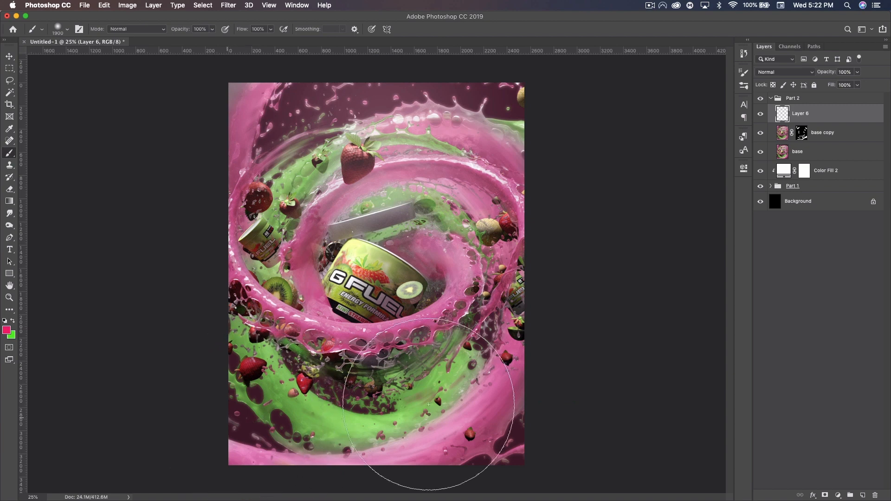
{"action": "left_click_drag", "start_coordinate": [345, 411], "coordinate": [621, 398]}
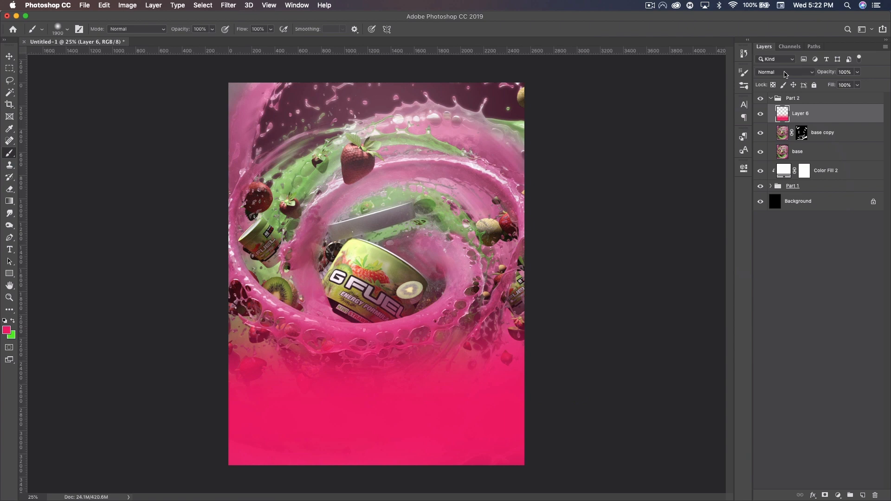
Step: Turn the painted area on the new layer black by setting its Hue/Saturation lightness to -100
{"action": "key", "text": "super+u"}
{"action": "left_click", "coordinate": [496, 261]}
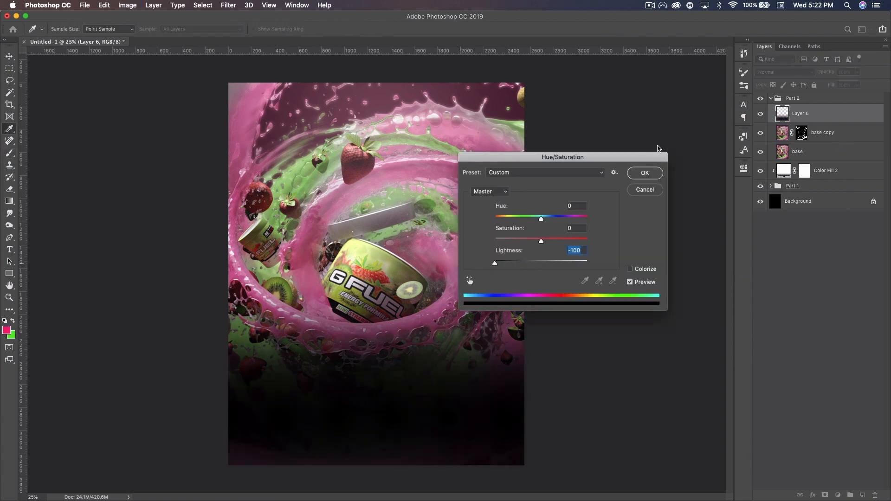
{"action": "left_click", "coordinate": [646, 173]}
Step: Set the black gradient layer to Overlay blending at 5% opacity and toggle its visibility to compare
{"action": "left_click", "coordinate": [779, 72]}
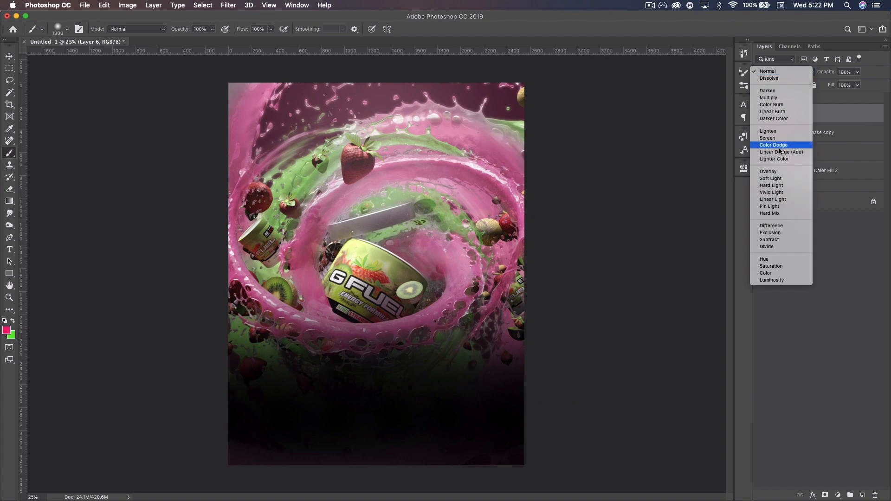
{"action": "left_click", "coordinate": [774, 172]}
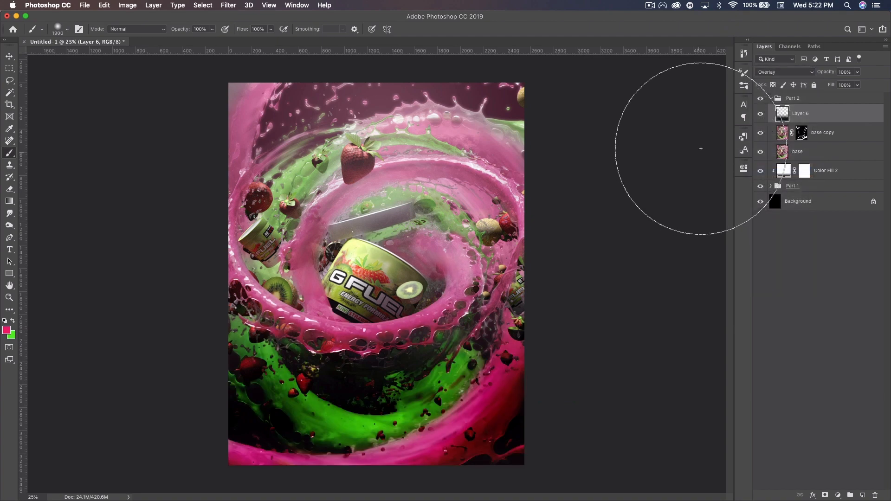
{"action": "left_click", "coordinate": [844, 72]}
{"action": "type", "text": "5"}
{"action": "key", "text": "Return"}
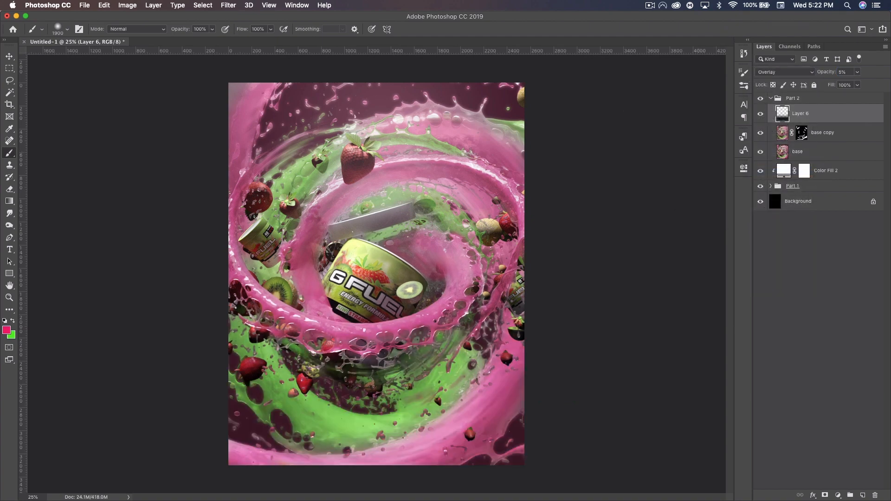
{"action": "left_click", "coordinate": [762, 113]}
Step: Create another new layer and paint small soft pink spots over the fruit along the poster's left edge
{"action": "left_click", "coordinate": [863, 495]}
{"action": "key", "text": "bracketleft"}
{"action": "key", "text": "bracketleft"}
{"action": "key", "text": "bracketleft"}
{"action": "key", "text": "bracketleft"}
{"action": "key", "text": "bracketleft"}
{"action": "key", "text": "bracketleft"}
{"action": "key", "text": "bracketleft"}
{"action": "key", "text": "bracketleft"}
{"action": "key", "text": "bracketleft"}
{"action": "key", "text": "bracketleft"}
{"action": "key", "text": "bracketleft"}
{"action": "key", "text": "bracketleft"}
{"action": "key", "text": "bracketleft"}
{"action": "key", "text": "bracketleft"}
{"action": "key", "text": "bracketleft"}
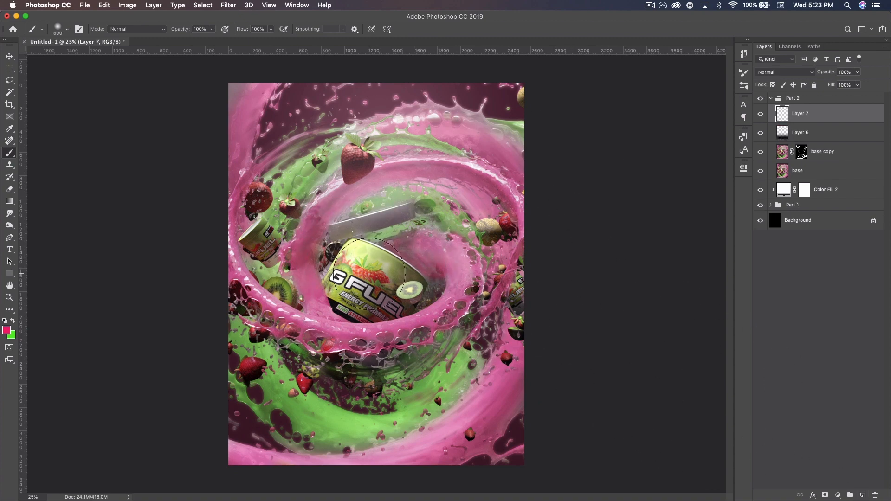
{"action": "key", "text": "bracketleft"}
{"action": "left_click_drag", "start_coordinate": [259, 377], "coordinate": [243, 381]}
{"action": "left_click_drag", "start_coordinate": [266, 339], "coordinate": [250, 341]}
{"action": "left_click_drag", "start_coordinate": [238, 288], "coordinate": [241, 302]}
{"action": "key", "text": "bracketright"}
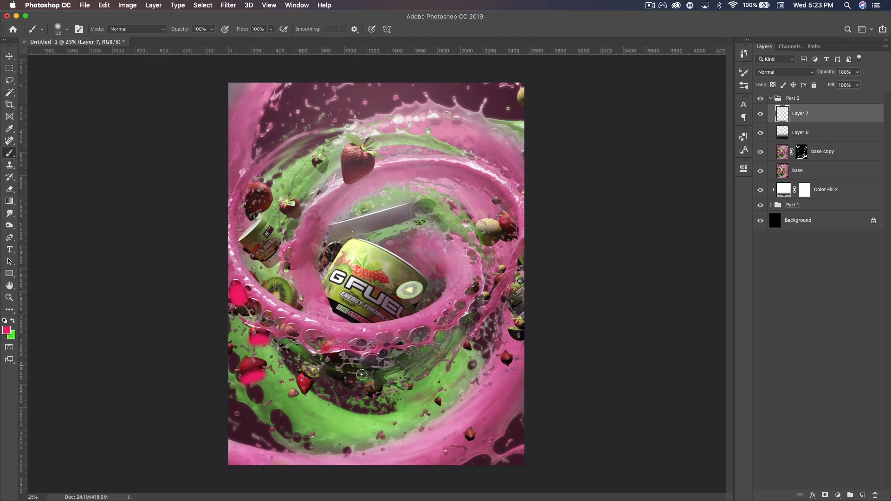
Step: Paint more soft pink spots on the fruit below the tub, the right-hand fruit, the large strawberry, the small left tub and the upper-right corner
{"action": "mouse_move", "coordinate": [343, 372]}
{"action": "left_mouse_down"}
{"action": "mouse_move", "coordinate": [342, 359]}
{"action": "mouse_move", "coordinate": [384, 363]}
{"action": "left_mouse_up"}
{"action": "left_click_drag", "start_coordinate": [513, 336], "coordinate": [526, 342]}
{"action": "key", "text": "bracketleft"}
{"action": "left_click_drag", "start_coordinate": [467, 349], "coordinate": [465, 351]}
{"action": "left_click_drag", "start_coordinate": [502, 366], "coordinate": [512, 367]}
{"action": "left_click_drag", "start_coordinate": [512, 233], "coordinate": [502, 236]}
{"action": "left_click_drag", "start_coordinate": [374, 169], "coordinate": [355, 164]}
{"action": "key", "text": "bracketright"}
{"action": "key", "text": "bracketright"}
{"action": "key", "text": "bracketright"}
{"action": "key", "text": "bracketright"}
{"action": "key", "text": "bracketright"}
{"action": "key", "text": "bracketright"}
{"action": "left_click", "coordinate": [266, 259]}
{"action": "key", "text": "bracketleft"}
{"action": "key", "text": "bracketleft"}
{"action": "left_click_drag", "start_coordinate": [521, 100], "coordinate": [522, 111]}
{"action": "left_click", "coordinate": [380, 386]}
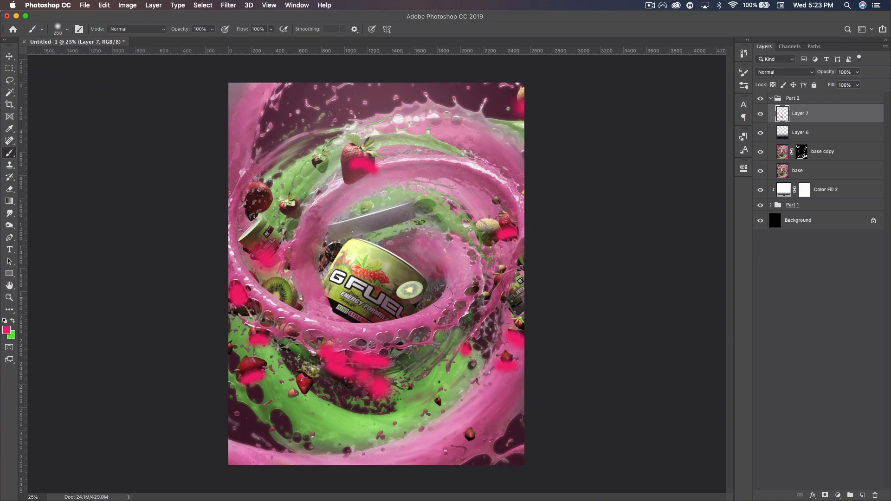
Step: Turn the painted pink spots white by raising their Hue/Saturation lightness to the maximum
{"action": "key", "text": "super+u"}
{"action": "left_click_drag", "start_coordinate": [541, 264], "coordinate": [687, 252]}
{"action": "key", "text": "Return"}
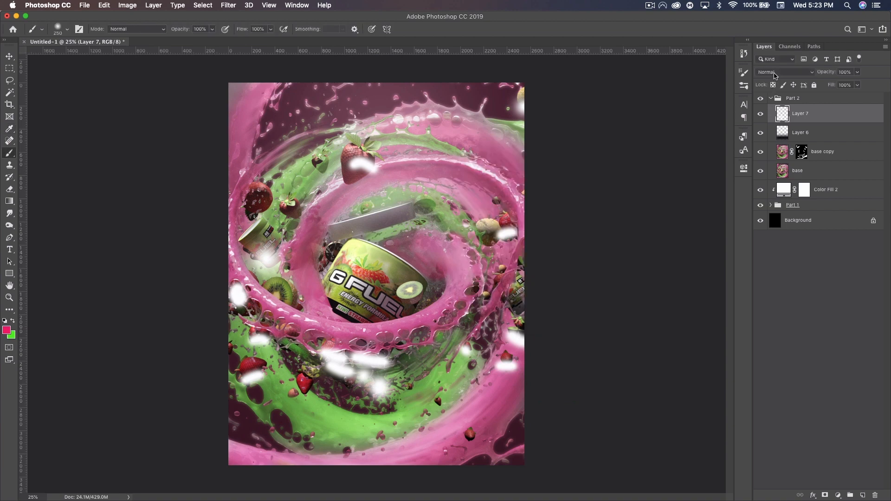
Step: Set the white spots layer to Overlay blending at 59% opacity
{"action": "left_click", "coordinate": [785, 72]}
{"action": "left_click", "coordinate": [777, 172]}
{"action": "left_click_drag", "start_coordinate": [829, 73], "coordinate": [811, 71]}
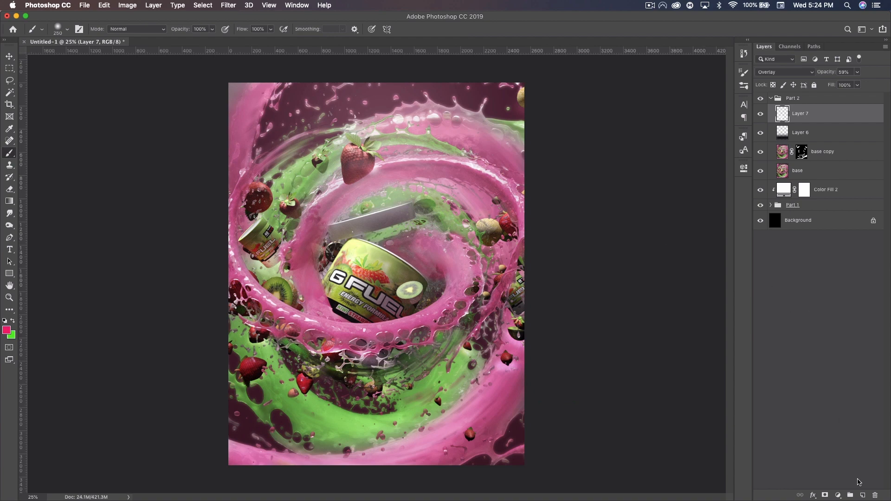
Step: On a new layer, stamp a pink 1597 px paint-stroke brush across the top of the main tub, and add another empty layer above it
{"action": "left_click", "coordinate": [863, 496]}
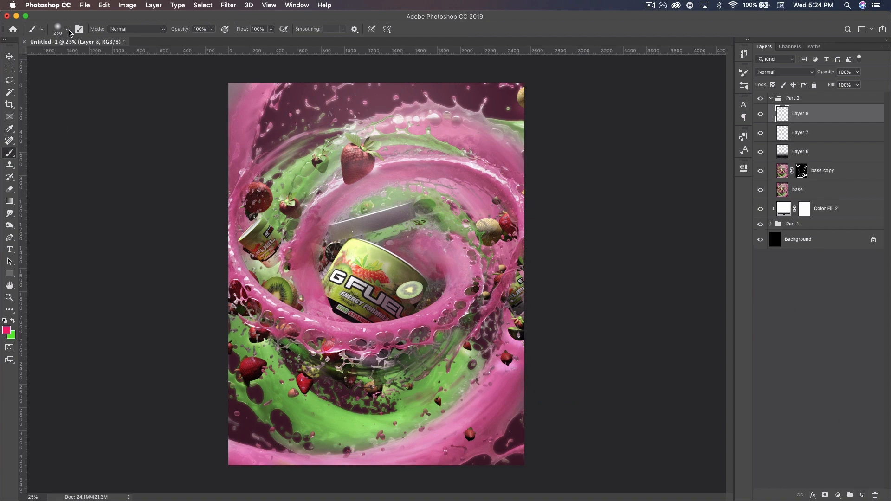
{"action": "right_click", "coordinate": [263, 193]}
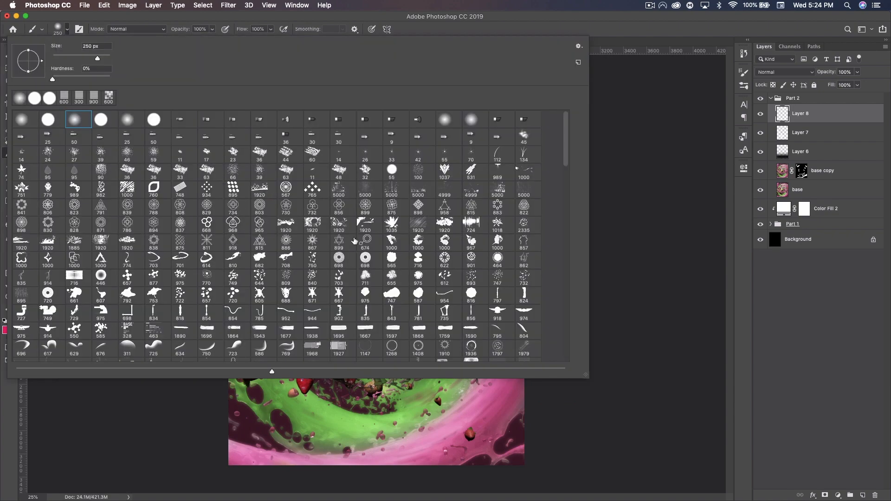
{"action": "scroll", "coordinate": [486, 265], "scroll_direction": "down", "scroll_amount": 5}
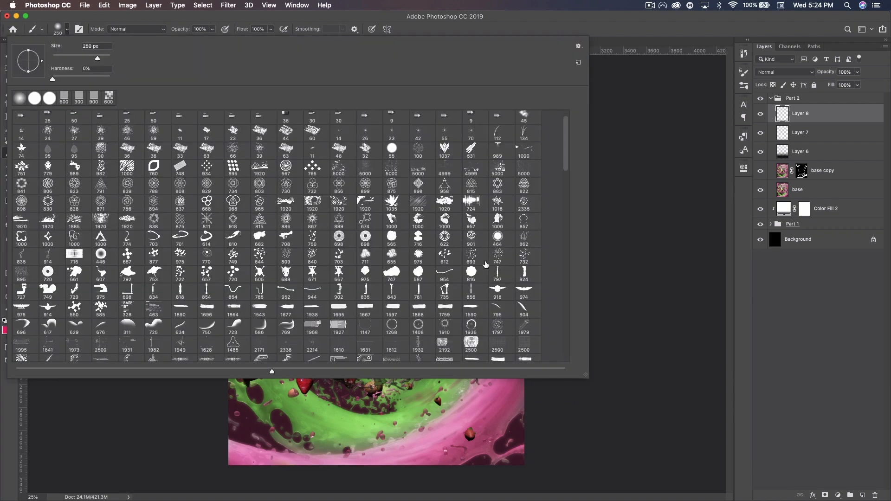
{"action": "scroll", "coordinate": [486, 265], "scroll_direction": "down", "scroll_amount": 7}
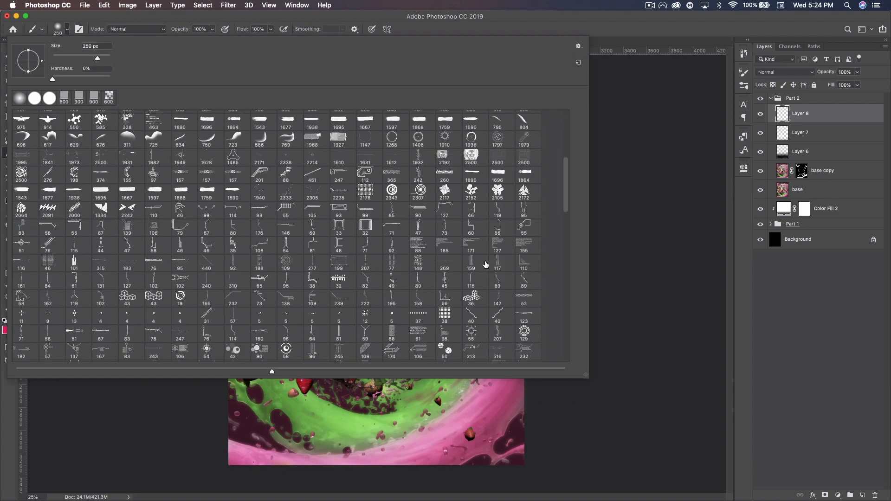
{"action": "scroll", "coordinate": [486, 265], "scroll_direction": "down", "scroll_amount": 3}
{"action": "scroll", "coordinate": [486, 265], "scroll_direction": "up", "scroll_amount": 13}
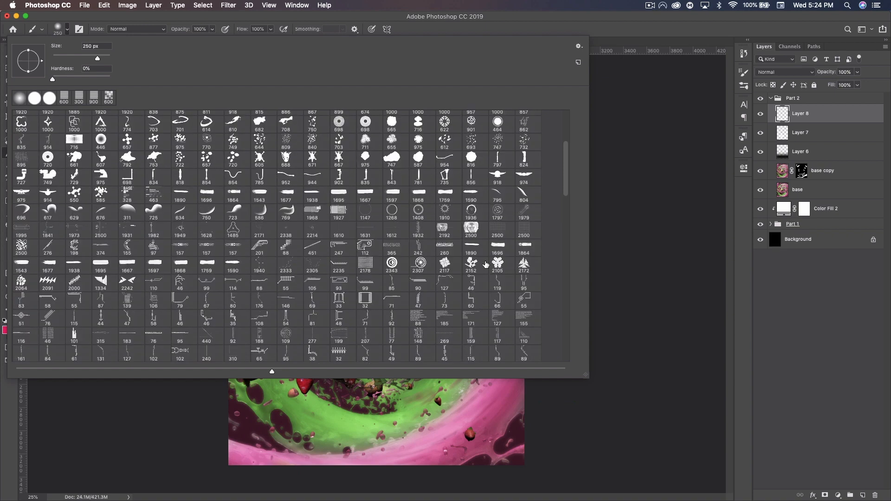
{"action": "scroll", "coordinate": [486, 265], "scroll_direction": "down", "scroll_amount": 1}
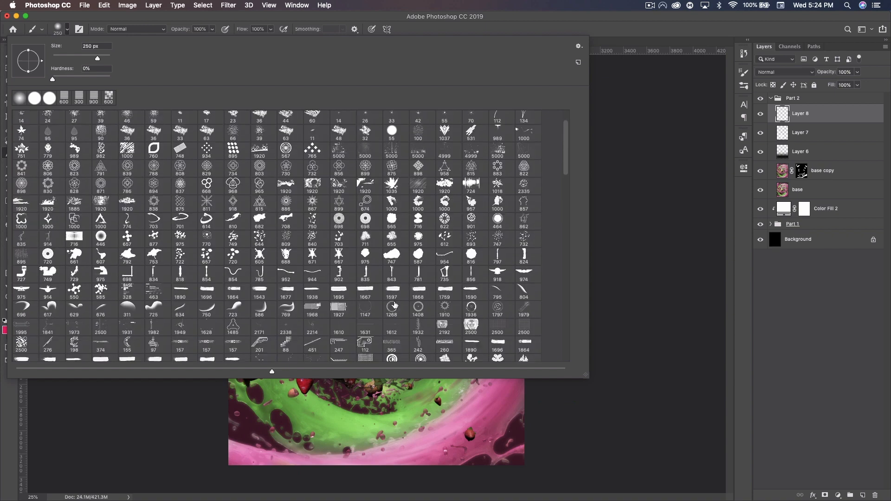
{"action": "left_click", "coordinate": [634, 25]}
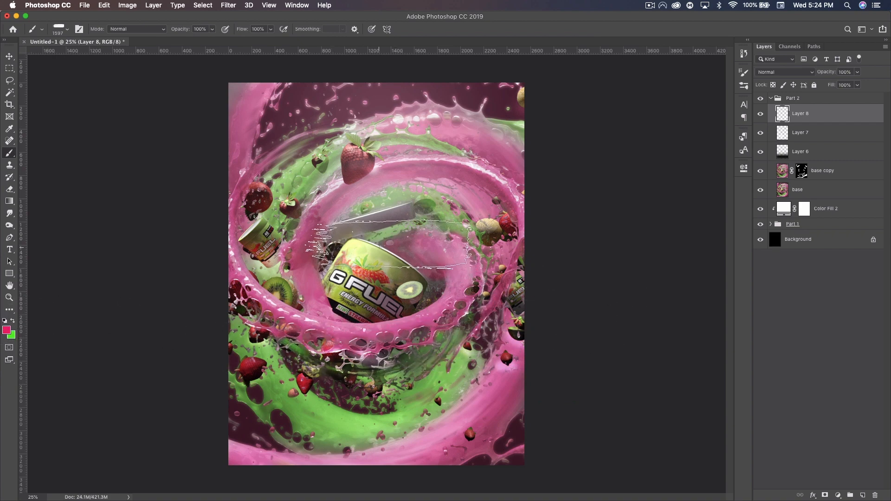
{"action": "left_click", "coordinate": [378, 245]}
{"action": "left_click", "coordinate": [863, 495]}
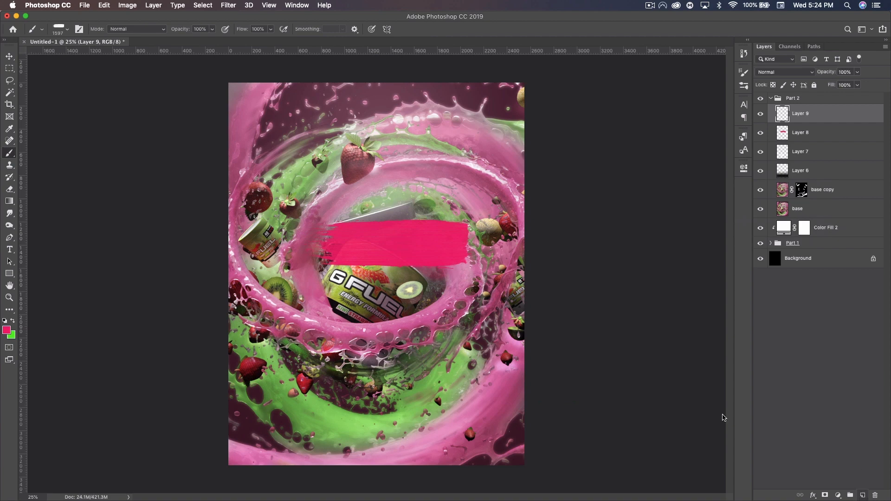
Step: Stamp a green 1677 px paint-stroke brush below the main tub on the empty top layer
{"action": "left_click", "coordinate": [68, 31]}
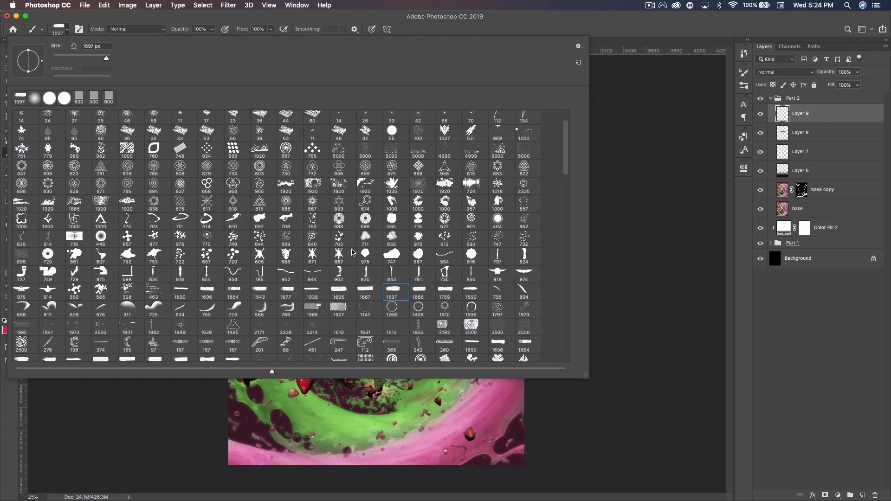
{"action": "double_click", "coordinate": [286, 289]}
{"action": "left_click", "coordinate": [14, 321]}
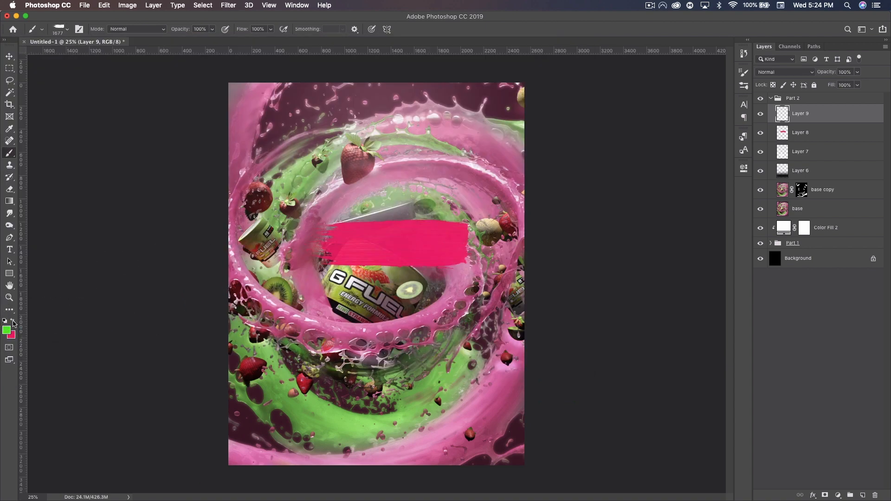
{"action": "left_click_drag", "start_coordinate": [346, 365], "coordinate": [360, 364]}
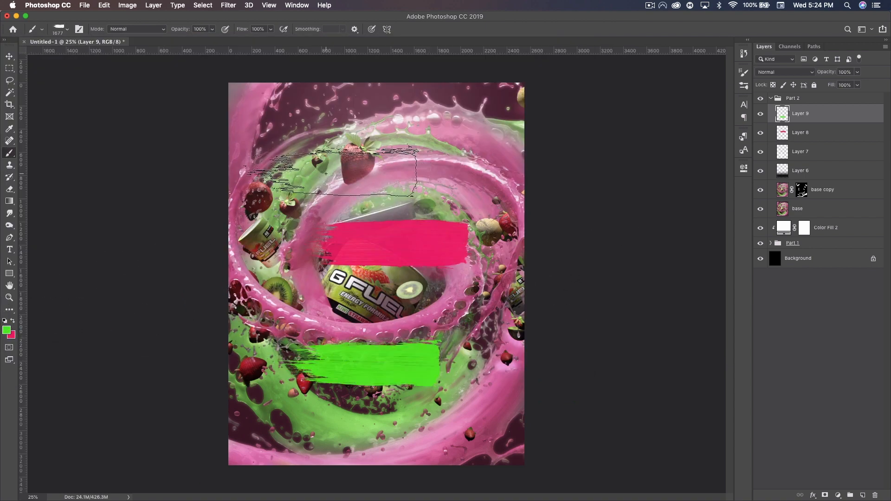
Step: Set both the green and the pink paint-stroke layers to 50% opacity
{"action": "key", "text": "v"}
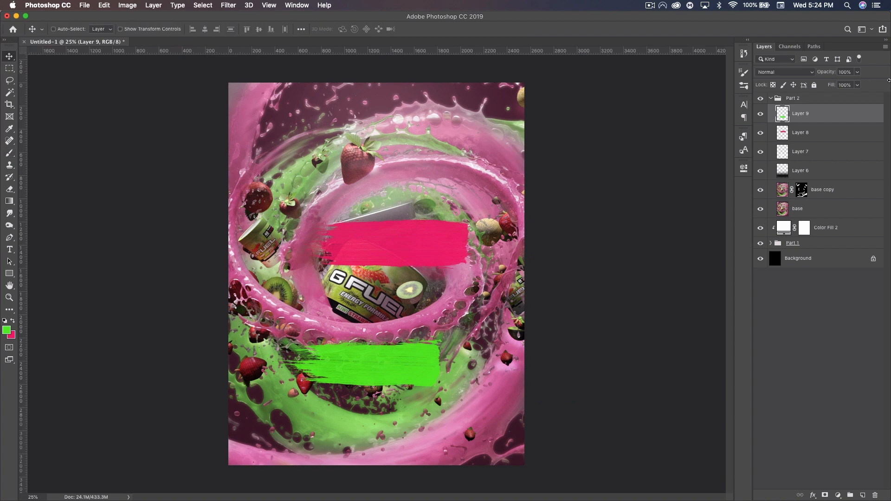
{"action": "left_click", "coordinate": [825, 136], "text": "shift"}
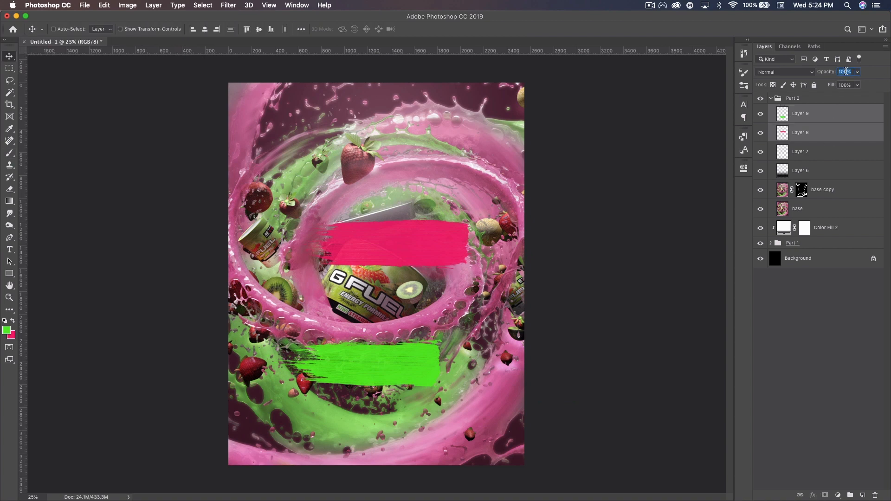
{"action": "type", "text": "50"}
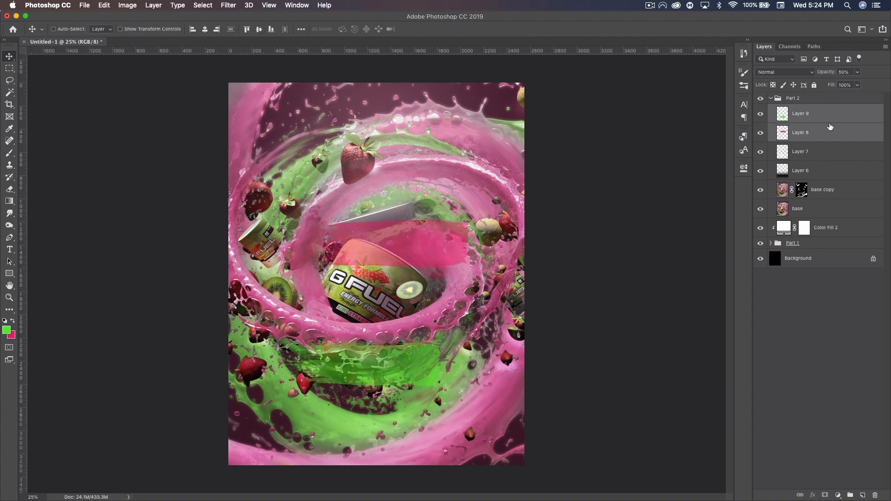
Step: Warp the green stroke into a curved, wavy shape with Liquify, using a 1400 size brush
{"action": "left_click", "coordinate": [825, 117]}
{"action": "left_click", "coordinate": [229, 5]}
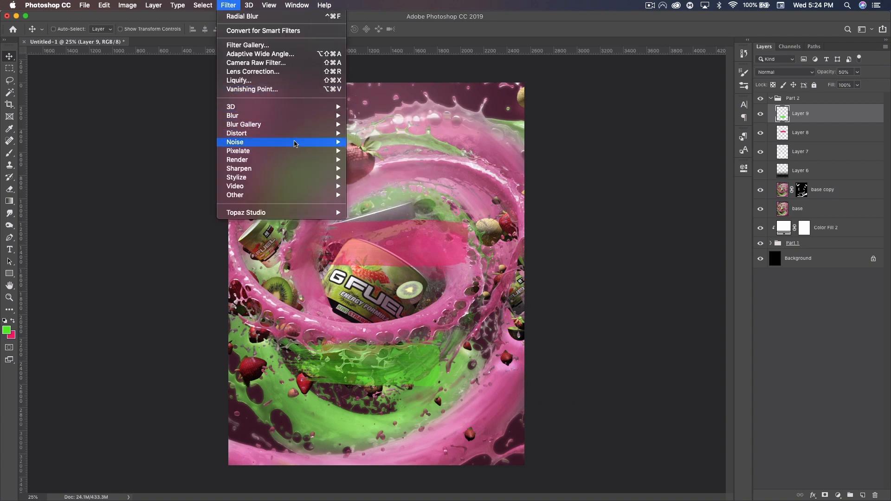
{"action": "left_click", "coordinate": [248, 80]}
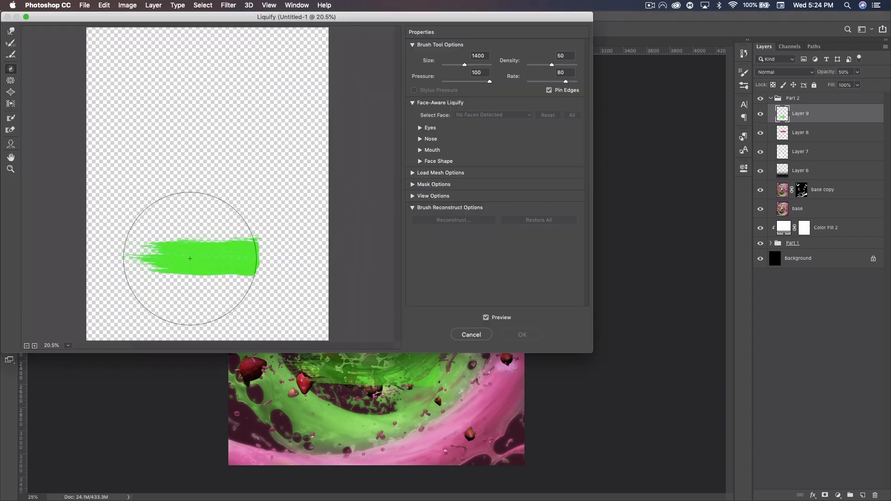
{"action": "mouse_move", "coordinate": [209, 269]}
{"action": "left_mouse_down"}
{"action": "mouse_move", "coordinate": [159, 241]}
{"action": "mouse_move", "coordinate": [133, 189]}
{"action": "mouse_move", "coordinate": [113, 209]}
{"action": "left_mouse_up"}
{"action": "left_click", "coordinate": [522, 335]}
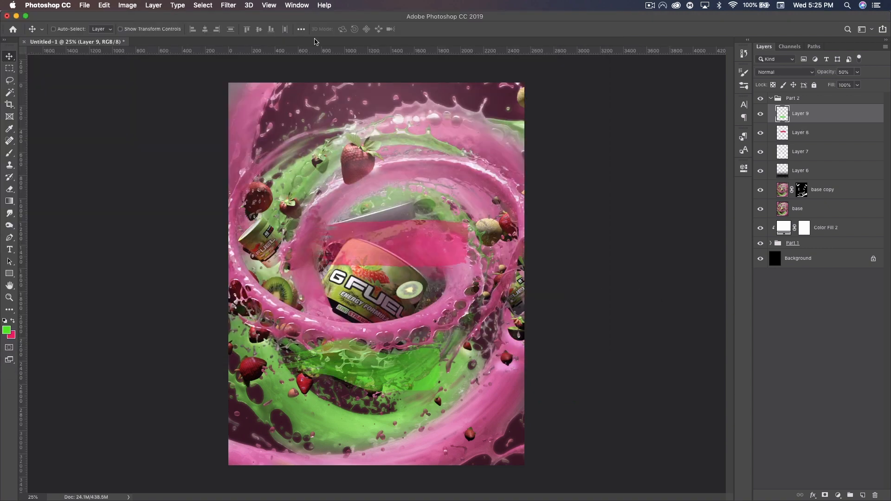
Step: Warp the pink stroke into a wavy shape with Liquify, using a 1400 size brush
{"action": "left_click", "coordinate": [801, 133]}
{"action": "left_click", "coordinate": [228, 5]}
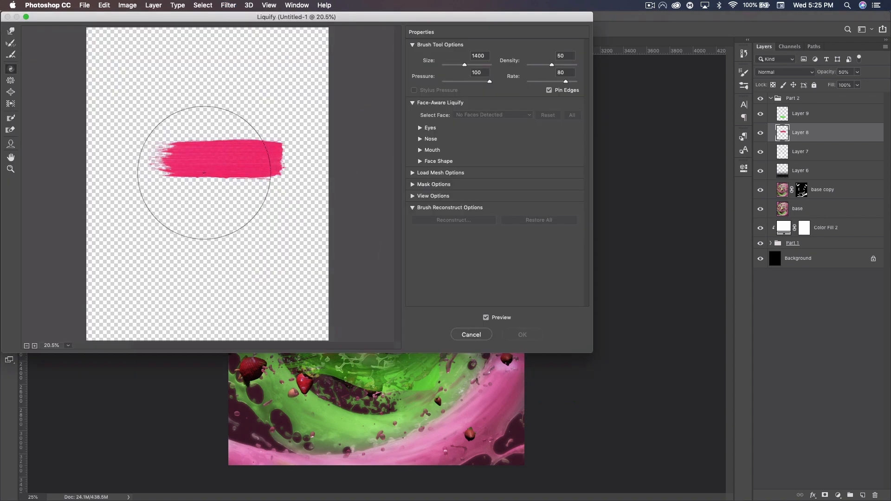
{"action": "mouse_move", "coordinate": [202, 173]}
{"action": "left_mouse_down"}
{"action": "mouse_move", "coordinate": [235, 104]}
{"action": "mouse_move", "coordinate": [175, 93]}
{"action": "mouse_move", "coordinate": [235, 97]}
{"action": "mouse_move", "coordinate": [273, 114]}
{"action": "left_mouse_up"}
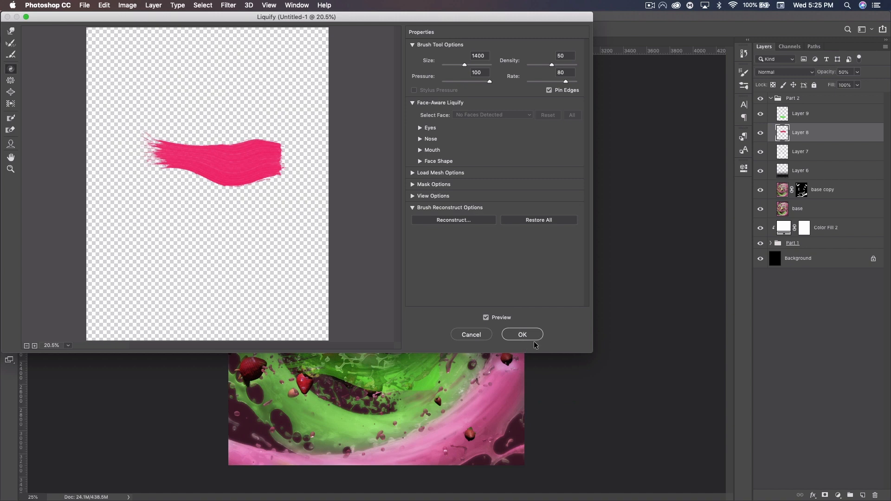
{"action": "left_click", "coordinate": [522, 335]}
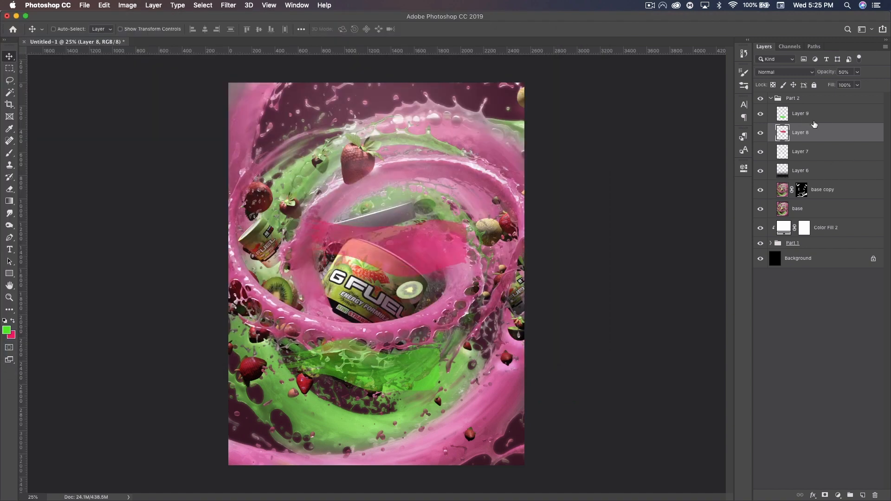
Step: Move and transform the green stroke to fit the liquid swirl below the main tub
{"action": "left_click", "coordinate": [777, 119]}
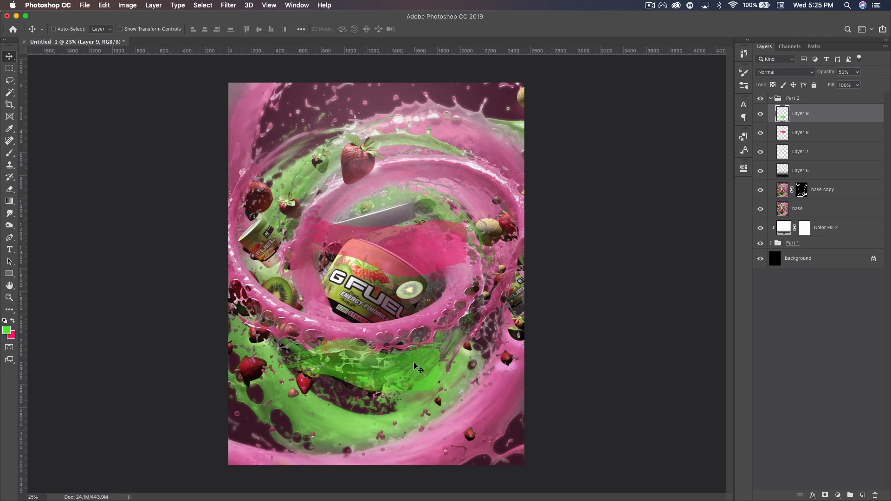
{"action": "mouse_move", "coordinate": [394, 366]}
{"action": "left_mouse_down"}
{"action": "mouse_move", "coordinate": [386, 372]}
{"action": "mouse_move", "coordinate": [415, 383]}
{"action": "mouse_move", "coordinate": [469, 378]}
{"action": "mouse_move", "coordinate": [458, 379]}
{"action": "mouse_move", "coordinate": [467, 362]}
{"action": "mouse_move", "coordinate": [410, 370]}
{"action": "left_mouse_up"}
{"action": "key", "text": "super+t"}
{"action": "key", "text": "Return"}
Step: Rotate the pink stroke upright and move it onto the pink swirl at the poster's right edge
{"action": "left_click", "coordinate": [813, 132]}
{"action": "key", "text": "super+t"}
{"action": "left_click_drag", "start_coordinate": [478, 293], "coordinate": [481, 201]}
{"action": "left_click_drag", "start_coordinate": [411, 230], "coordinate": [572, 291]}
{"action": "left_click_drag", "start_coordinate": [491, 281], "coordinate": [494, 285]}
{"action": "key", "text": "Return"}
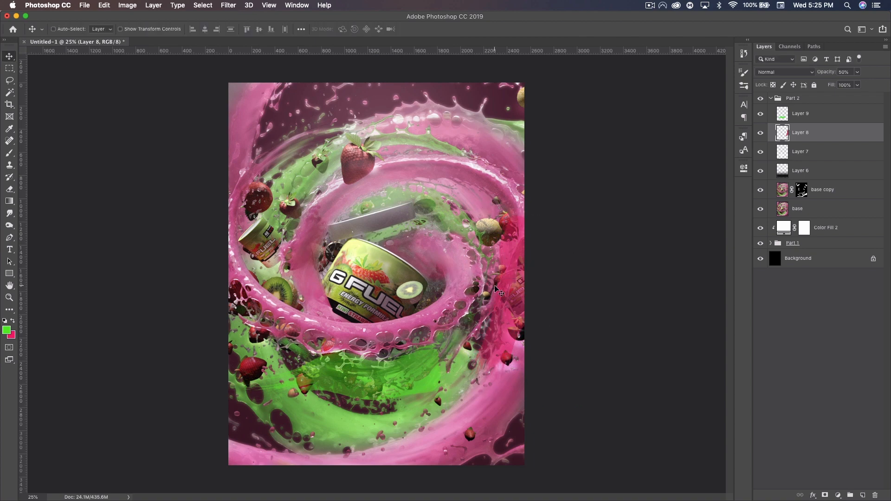
Step: Add a Gradient Map adjustment above the green stroke layer and reverse it to run from pink to green
{"action": "key", "text": "alt+bracketright"}
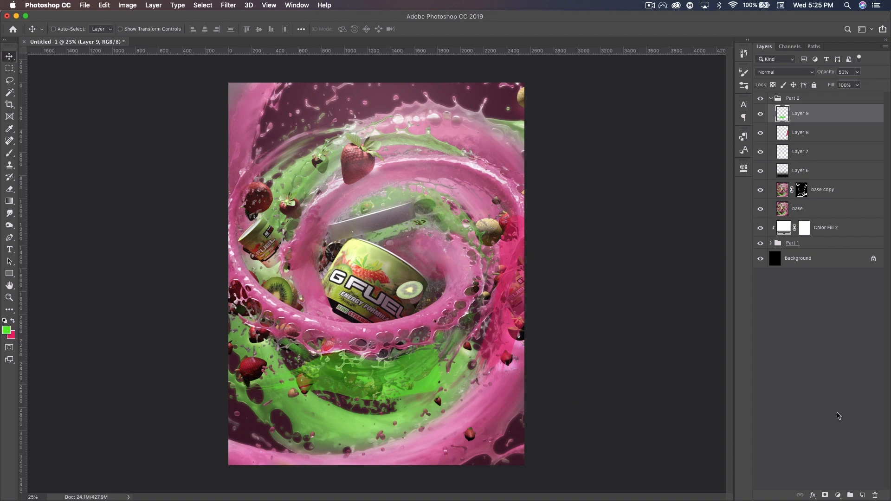
{"action": "left_click", "coordinate": [839, 496]}
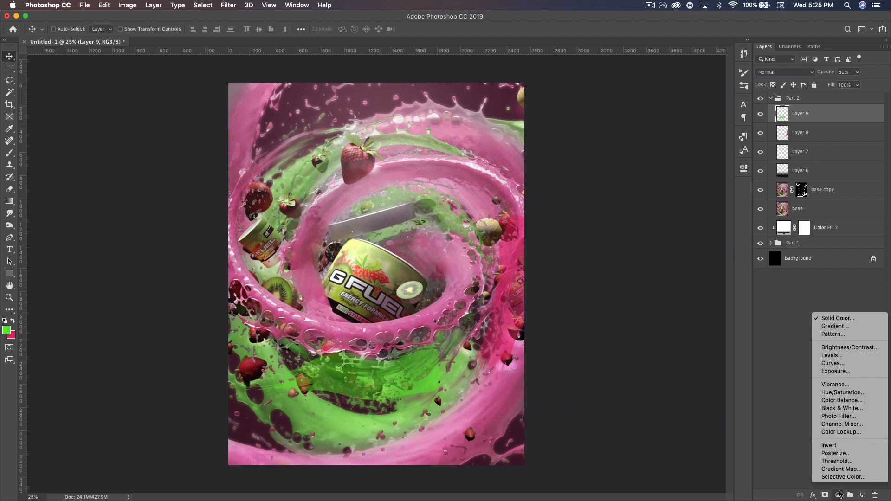
{"action": "left_click", "coordinate": [836, 470]}
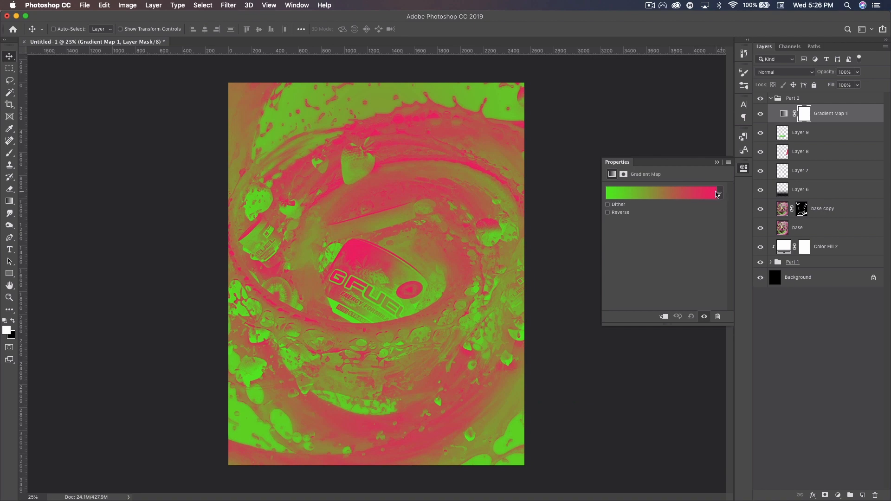
{"action": "left_click", "coordinate": [608, 213]}
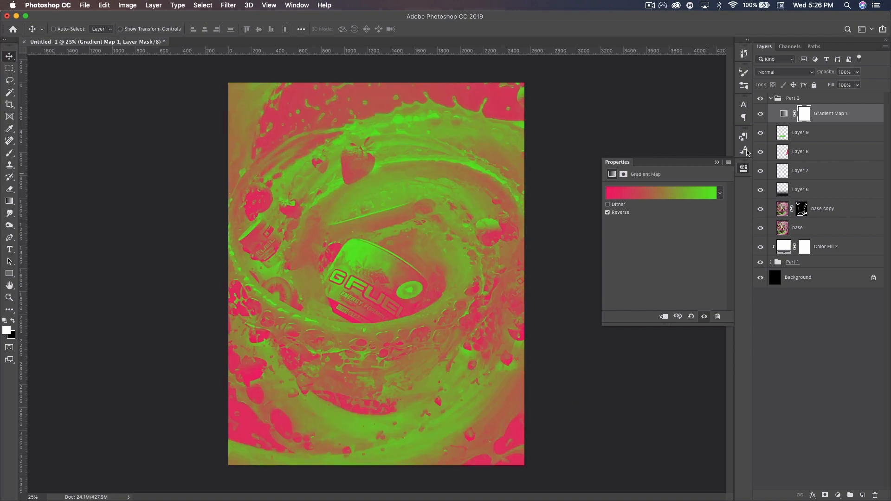
Step: Set the gradient map to Overlay blending at 25% opacity and compare the poster with and without it
{"action": "left_click", "coordinate": [777, 73]}
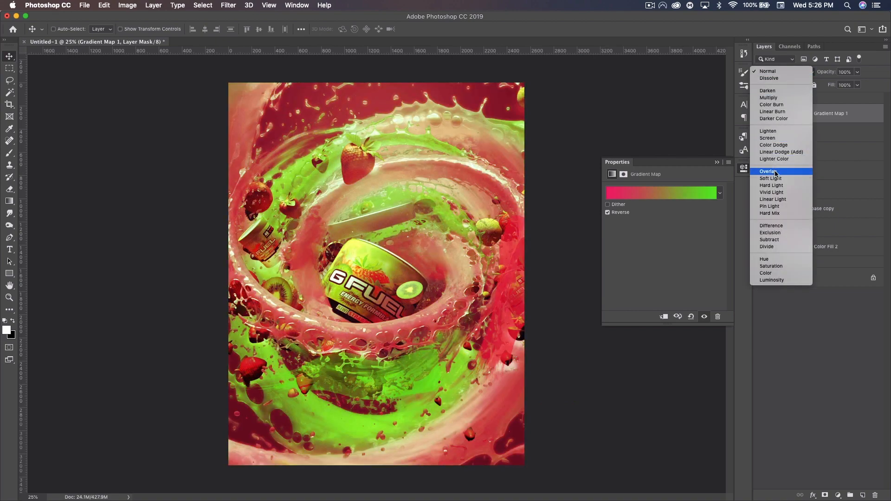
{"action": "left_click", "coordinate": [776, 172]}
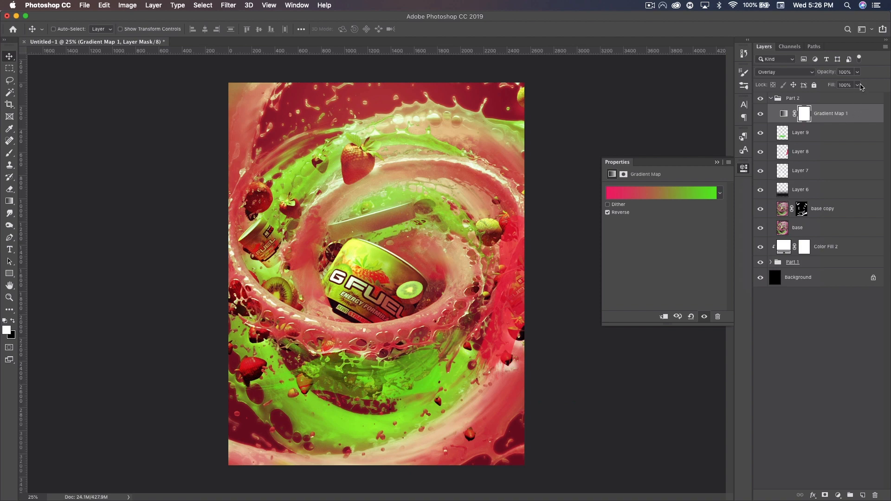
{"action": "type", "text": "25"}
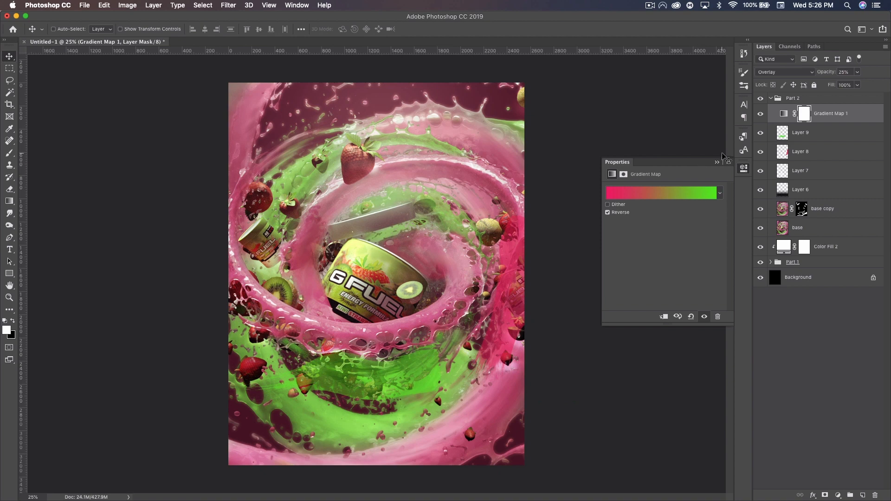
{"action": "left_click", "coordinate": [744, 168]}
{"action": "left_click", "coordinate": [761, 114]}
{"action": "left_click", "coordinate": [760, 114]}
{"action": "left_click", "coordinate": [760, 114]}
{"action": "left_click", "coordinate": [760, 114]}
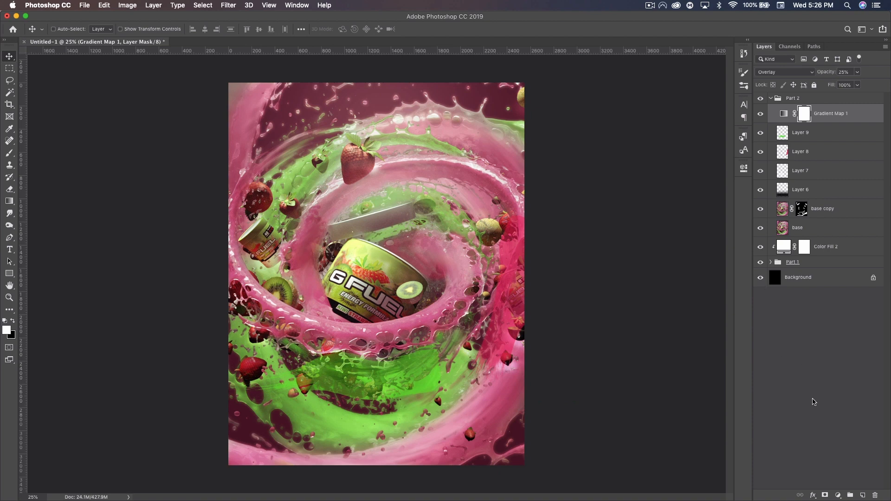
Step: Add a Levels adjustment, sampling its white point on the bright upper splash and its black point on the main tub's dark lettering outline
{"action": "left_click", "coordinate": [838, 495]}
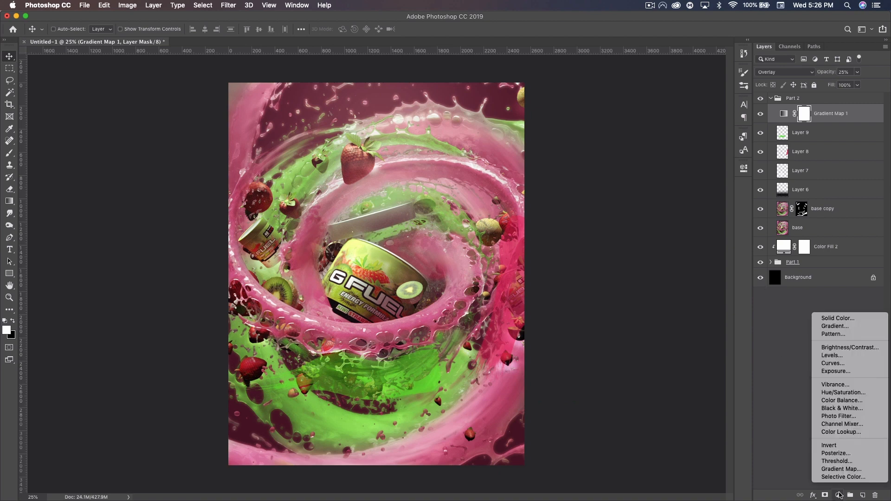
{"action": "left_click", "coordinate": [839, 356]}
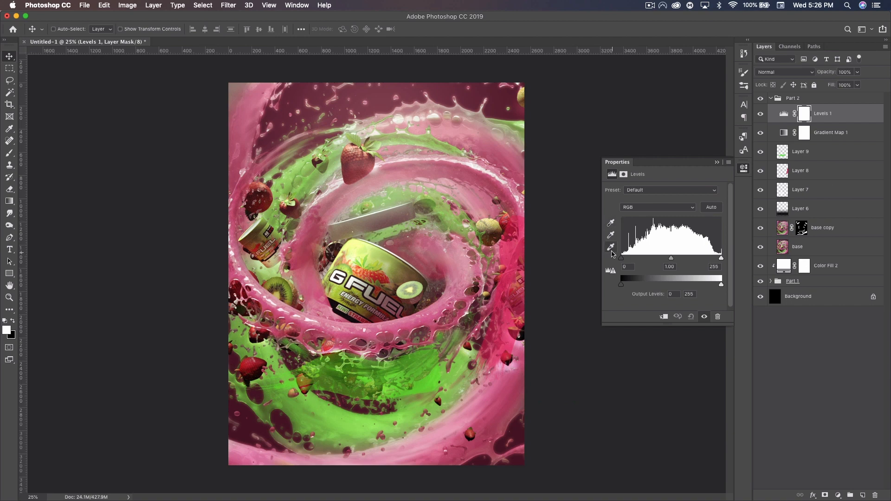
{"action": "left_click", "coordinate": [611, 224]}
{"action": "left_click", "coordinate": [611, 247]}
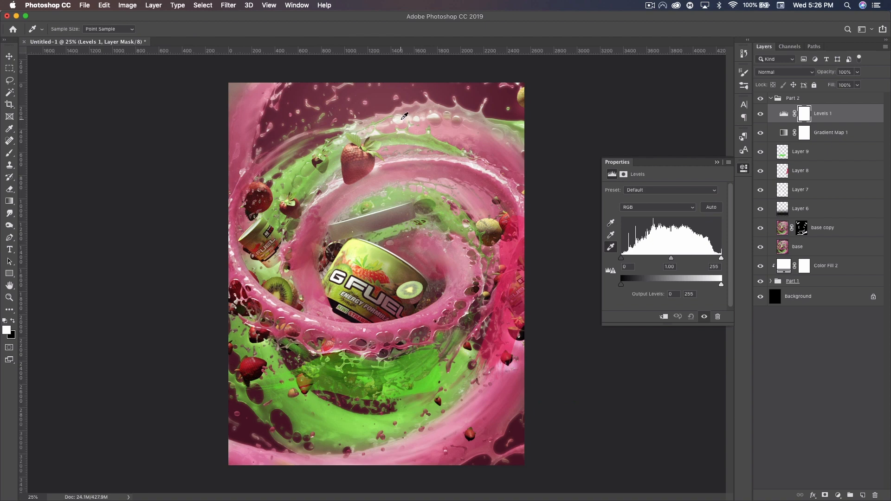
{"action": "left_click", "coordinate": [401, 118]}
{"action": "left_click", "coordinate": [610, 224]}
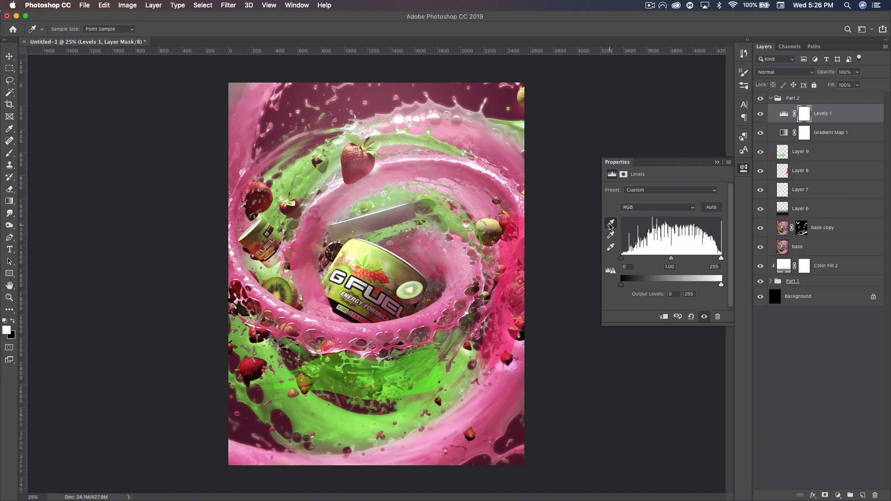
{"action": "left_click", "coordinate": [336, 298]}
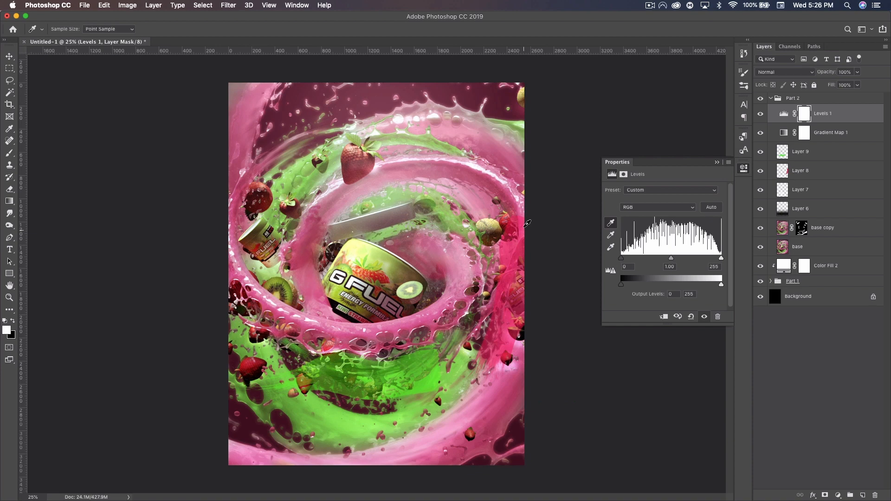
{"action": "left_click", "coordinate": [717, 163]}
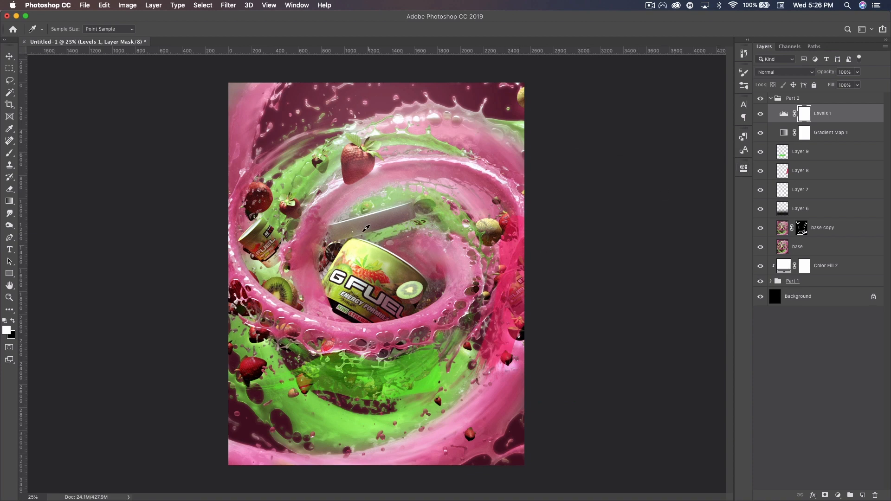
{"action": "left_click", "coordinate": [9, 56]}
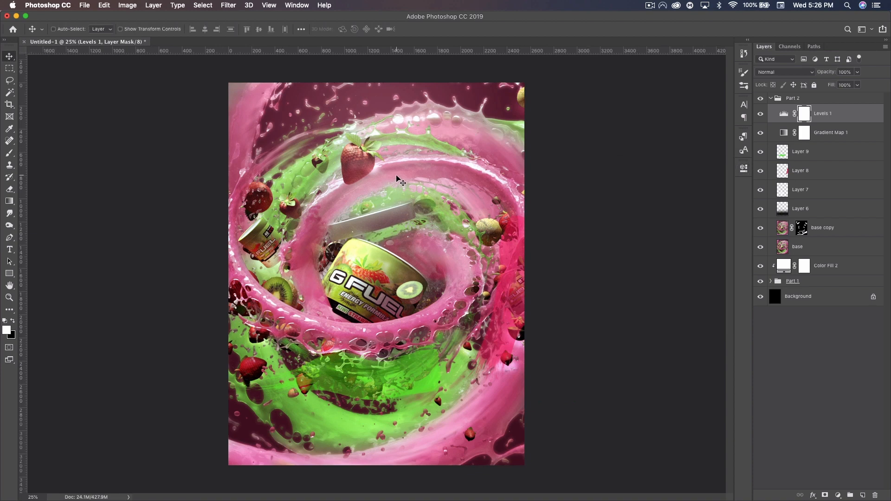
Step: Duplicate the Part 2 group and merge the copy into a single layer
{"action": "left_click", "coordinate": [772, 99]}
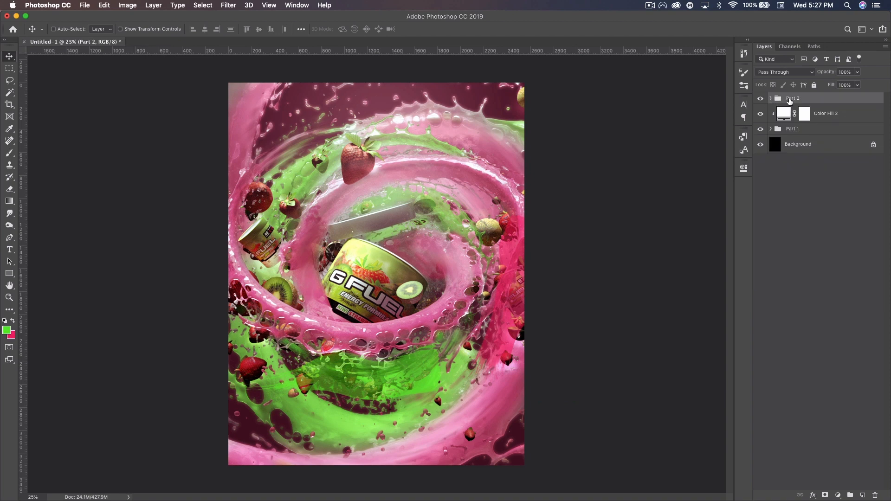
{"action": "key", "text": "super+j"}
{"action": "key", "text": "super+e"}
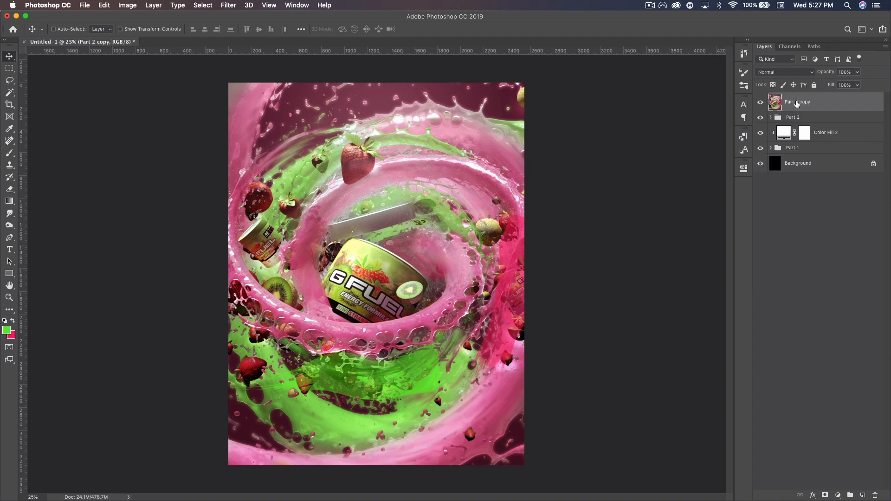
Step: Put the merged layer in a new group named Part 3 and rename the layer base
{"action": "key", "text": "super+g"}
{"action": "double_click", "coordinate": [795, 98]}
{"action": "type", "text": "Pa"}
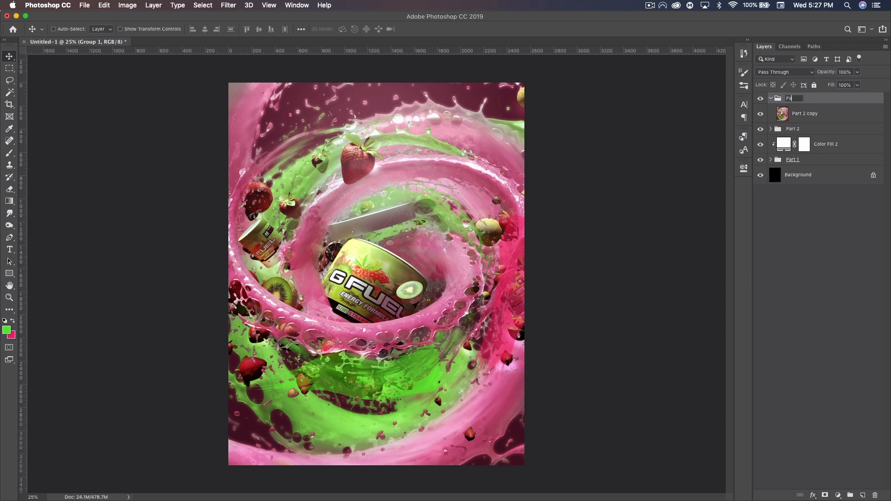
{"action": "type", "text": "rt 3"}
{"action": "key", "text": "Return"}
{"action": "double_click", "coordinate": [806, 114]}
{"action": "type", "text": "base"}
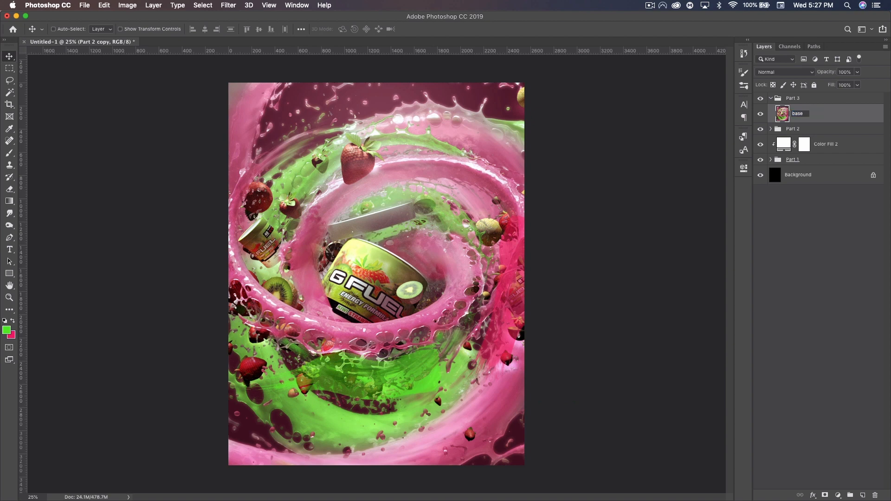
{"action": "key", "text": "Return"}
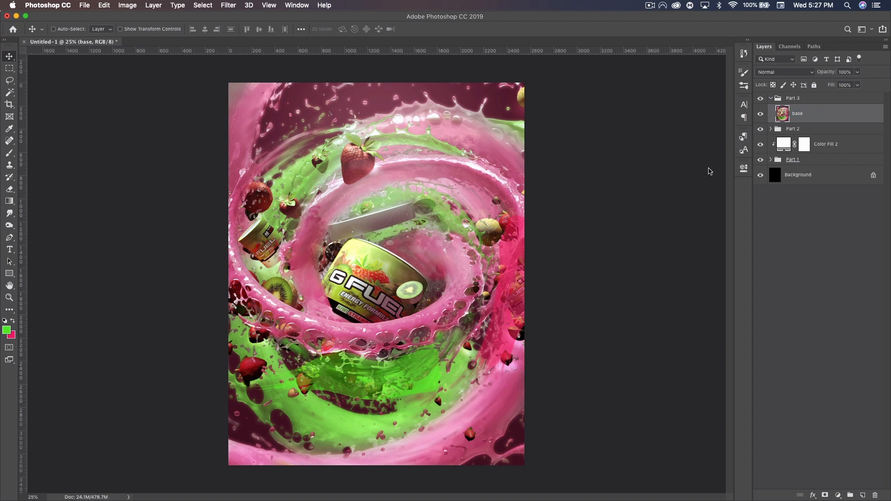
Step: Crop the document to its current canvas bounds, deleting the base layer's pixels outside it, and test the result by moving the layer
{"action": "key", "text": "super"}
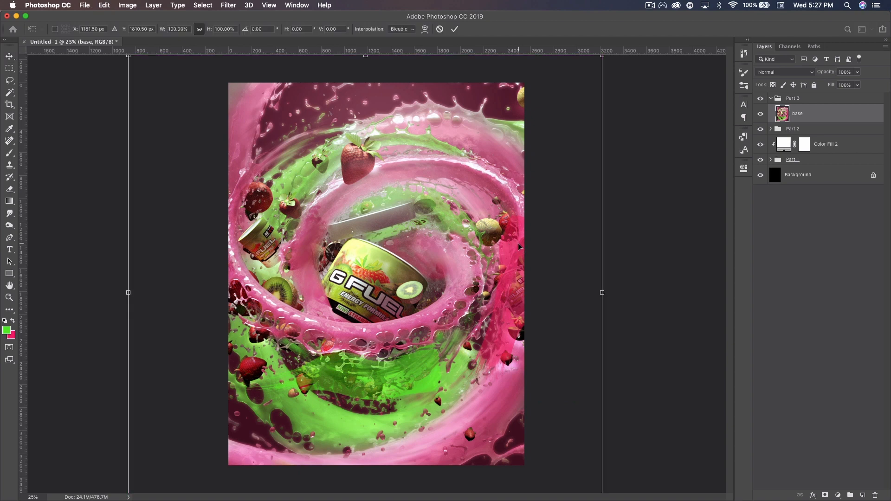
{"action": "key", "text": "Return"}
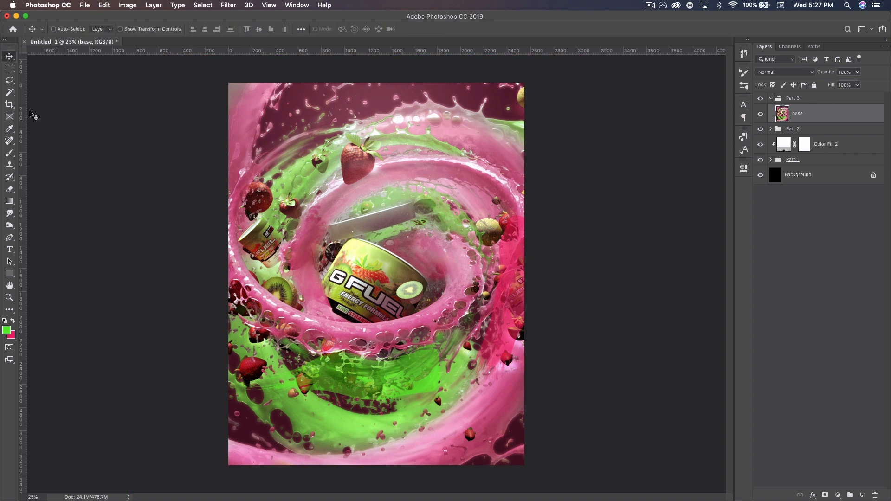
{"action": "left_click", "coordinate": [9, 104]}
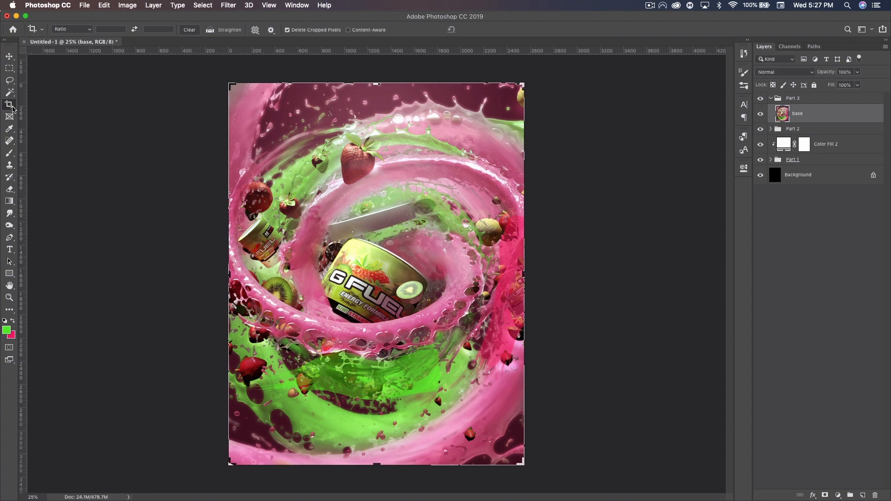
{"action": "key", "text": "Return"}
{"action": "key", "text": "Return"}
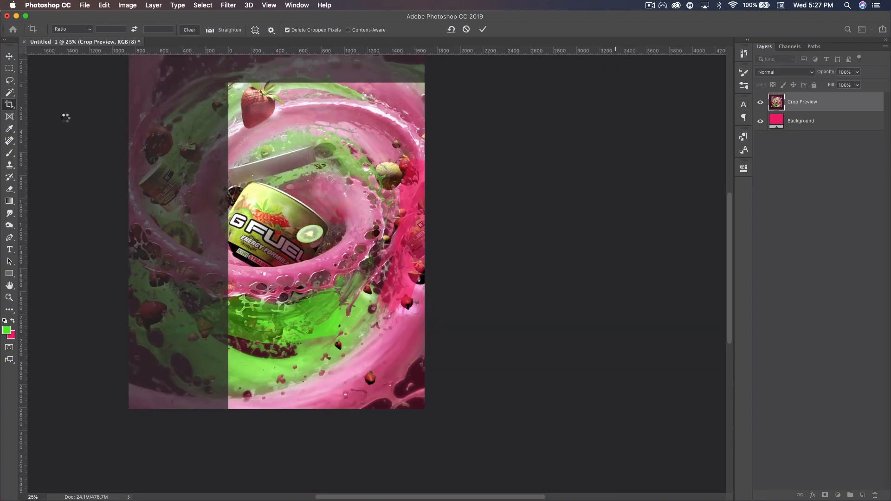
{"action": "key", "text": "v"}
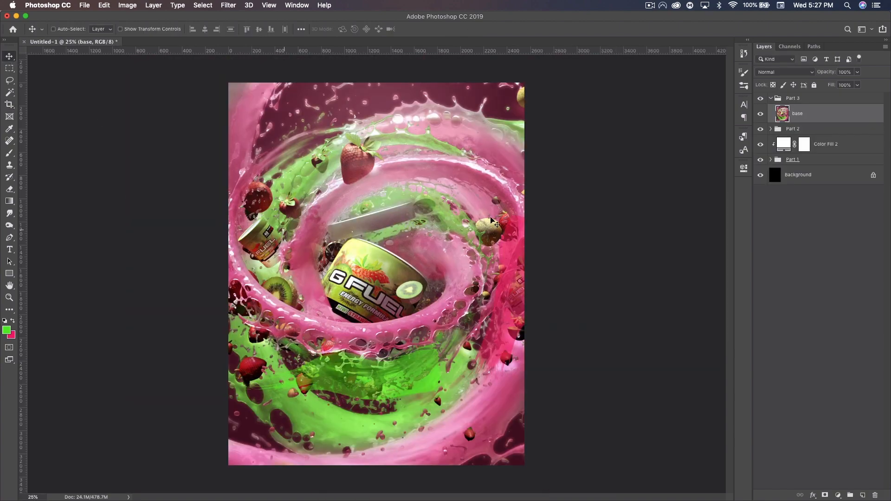
{"action": "left_click_drag", "start_coordinate": [413, 196], "coordinate": [438, 219]}
{"action": "key", "text": "super+z"}
Step: Enlarge the base layer proportionally about its center to 133.80%
{"action": "key", "text": "super+t"}
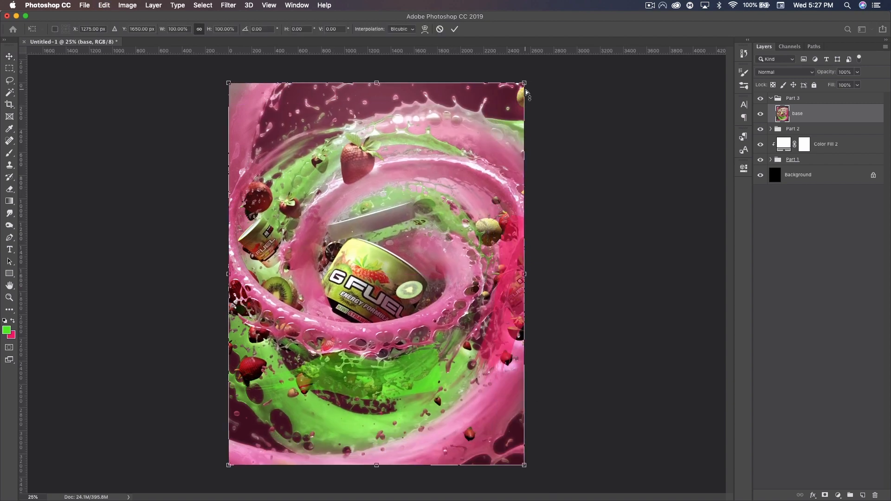
{"action": "key", "text": "super+minus"}
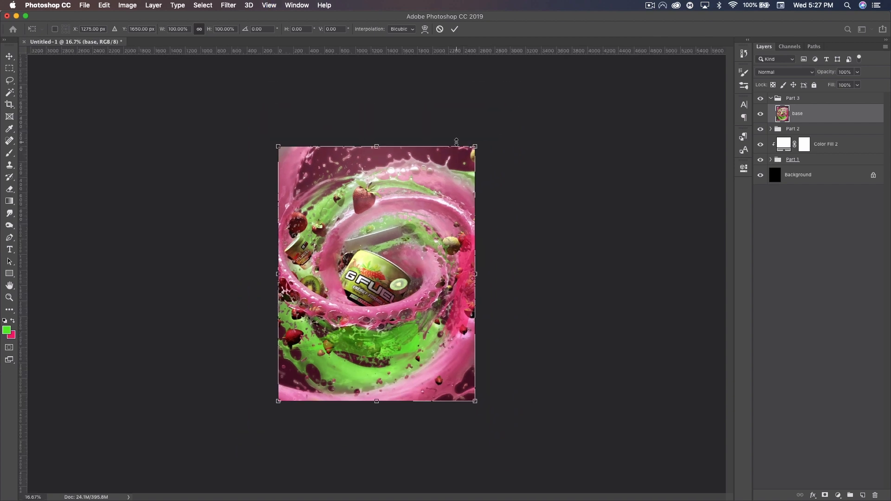
{"action": "left_click_drag", "start_coordinate": [474, 146], "coordinate": [522, 114], "text": "alt"}
{"action": "mouse_move", "coordinate": [533, 258]}
{"action": "left_mouse_down"}
{"action": "mouse_move", "coordinate": [534, 209]}
{"action": "mouse_move", "coordinate": [535, 236]}
{"action": "mouse_move", "coordinate": [511, 297]}
{"action": "mouse_move", "coordinate": [518, 260]}
{"action": "left_mouse_up"}
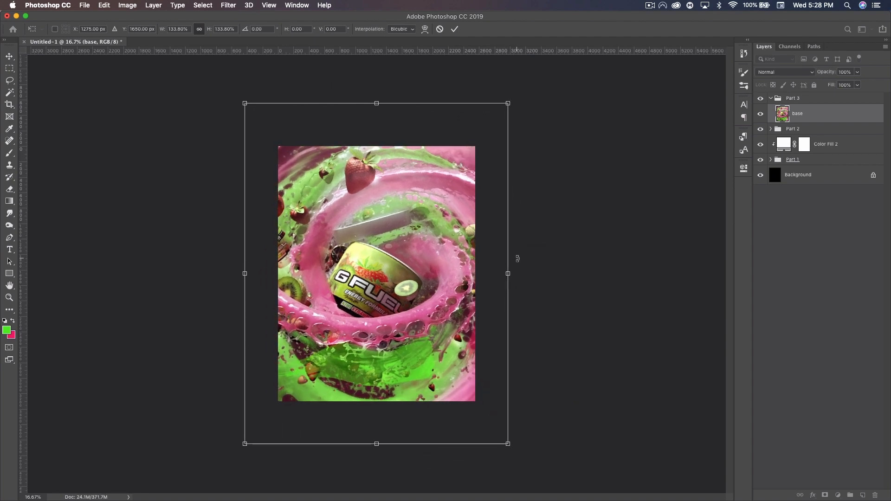
{"action": "key", "text": "Return"}
{"action": "key", "text": "super+plus"}
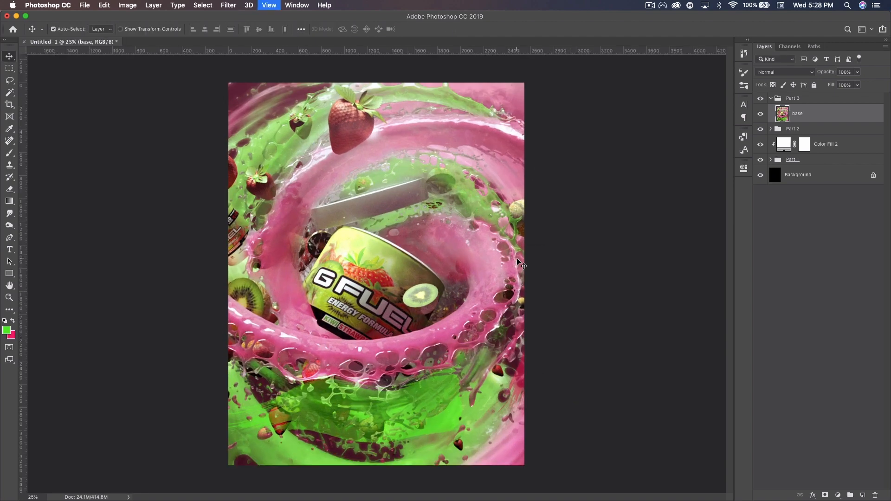
Step: Scale the base layer down slightly about its center to bring more of the side tub and fruit into frame
{"action": "key", "text": "super+minus"}
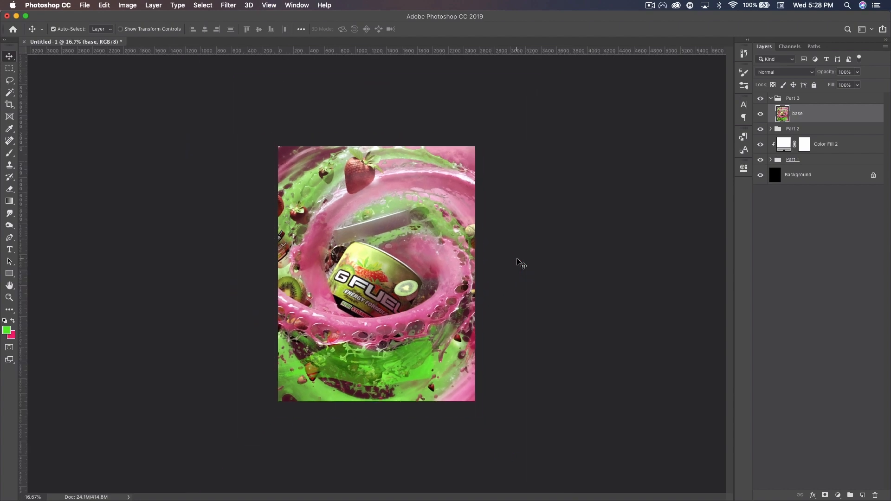
{"action": "key", "text": "super+plus"}
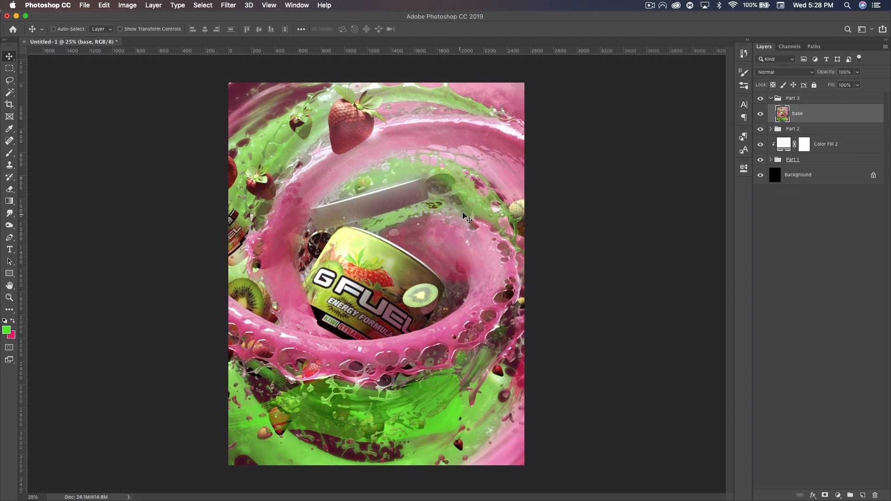
{"action": "key", "text": "super+t"}
{"action": "left_click_drag", "start_coordinate": [576, 274], "coordinate": [564, 275], "text": "alt"}
{"action": "key", "text": "Return"}
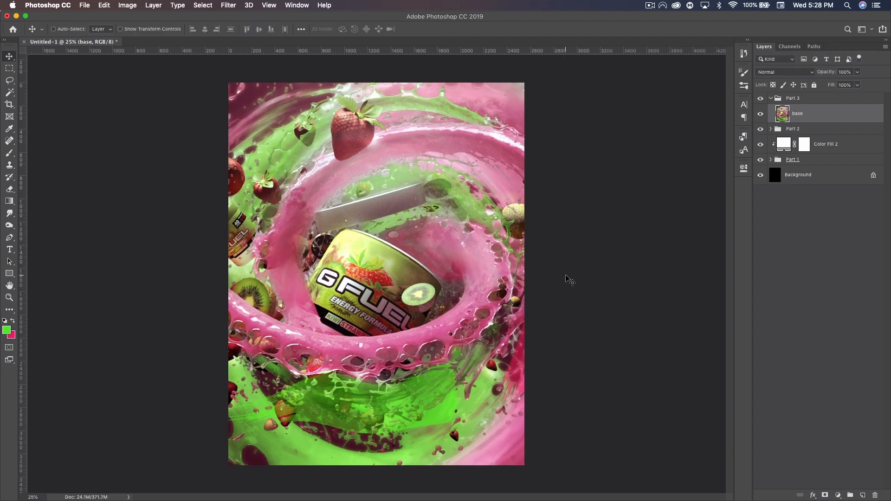
Step: Duplicate the base layer and apply the Camera Raw filter with the Lift Shadows curve preset to the copy
{"action": "key", "text": "super+j"}
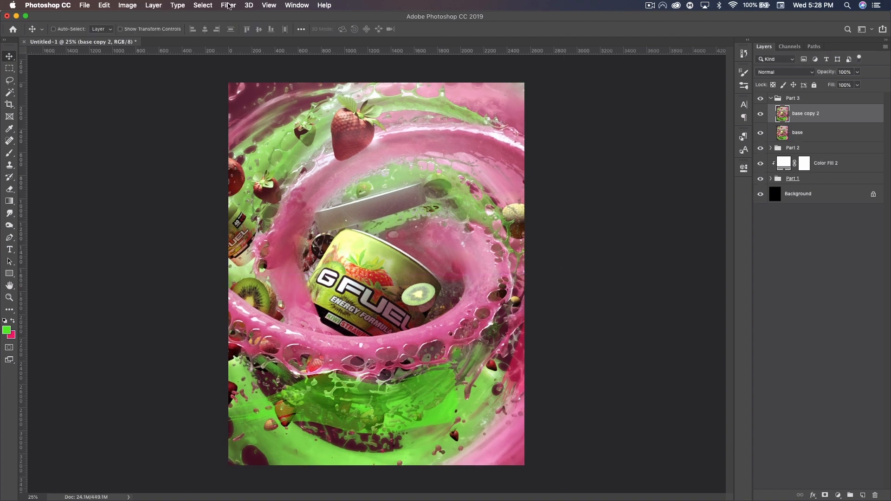
{"action": "left_click", "coordinate": [229, 6]}
{"action": "left_click", "coordinate": [282, 64]}
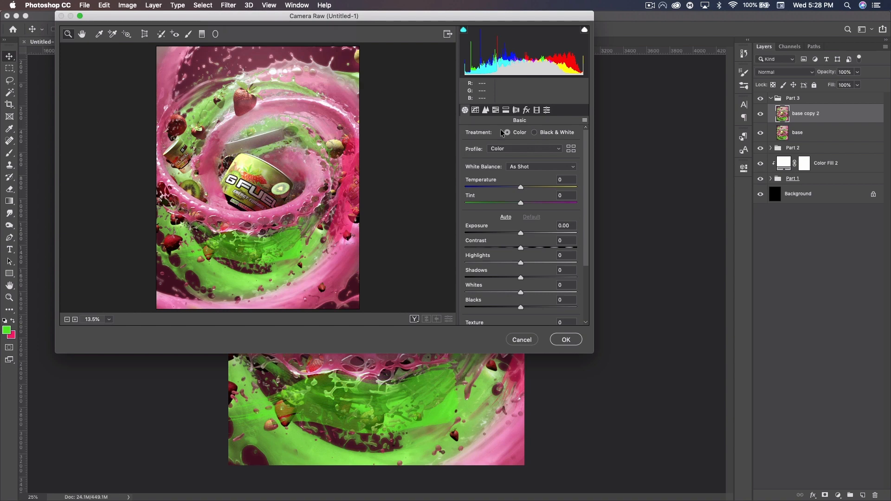
{"action": "left_click", "coordinate": [547, 110]}
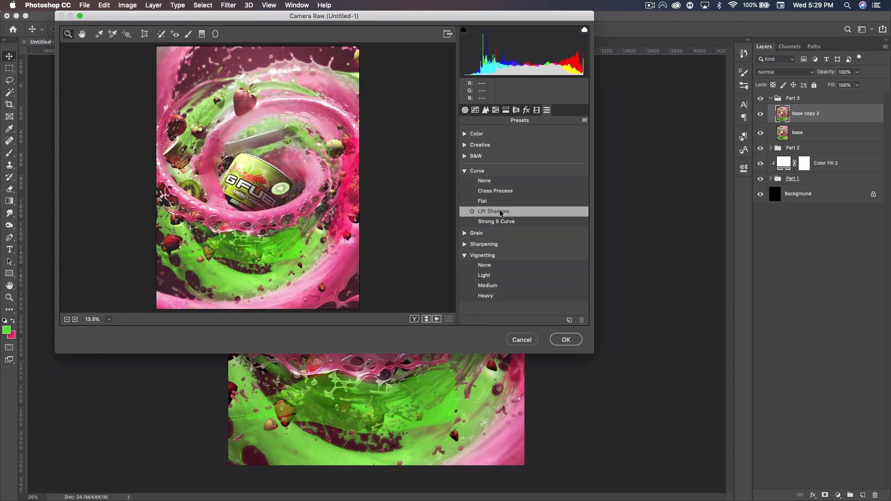
{"action": "left_click", "coordinate": [483, 212]}
{"action": "left_click", "coordinate": [566, 340]}
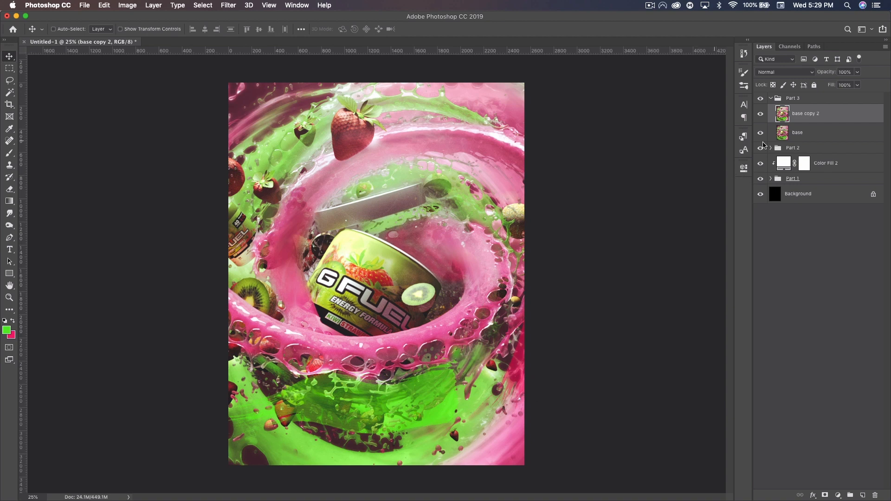
Step: Collapse and duplicate the Part 3 group, merging the copy into a single layer
{"action": "left_click", "coordinate": [771, 99]}
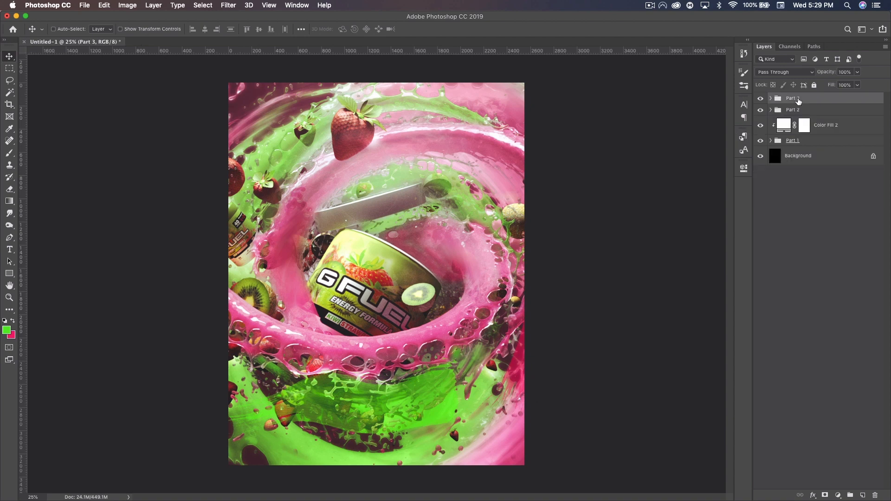
{"action": "key", "text": "super+j"}
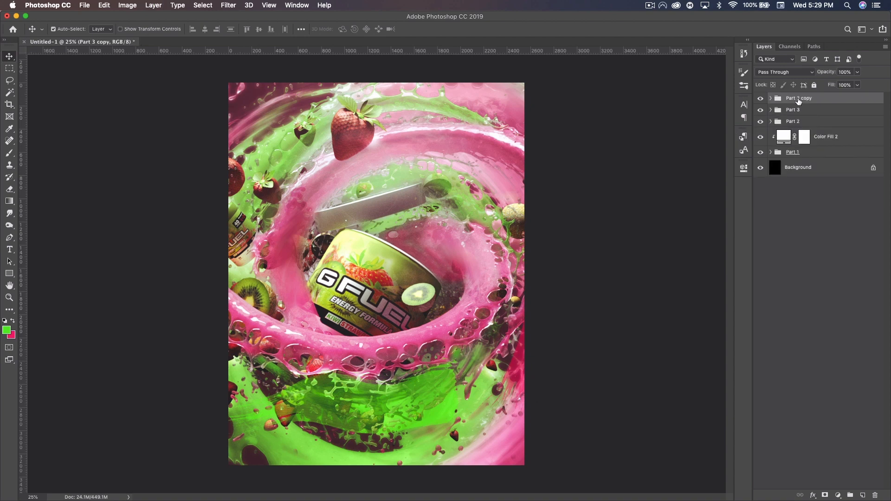
{"action": "key", "text": "super+e"}
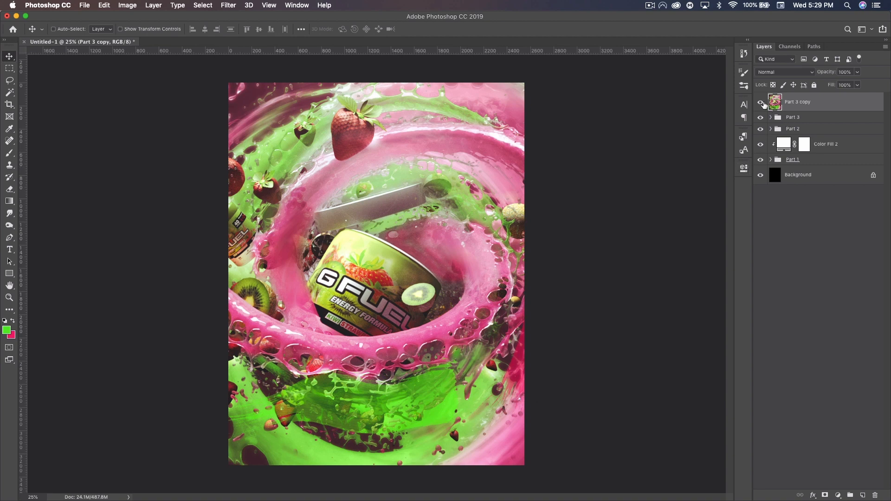
Step: Crop the merged Part 3 copy to the canvas bounds, deleting the pixels outside it
{"action": "key", "text": "super+t"}
{"action": "key", "text": "Return"}
{"action": "left_click", "coordinate": [10, 105]}
{"action": "key", "text": "Return"}
{"action": "key", "text": "Return"}
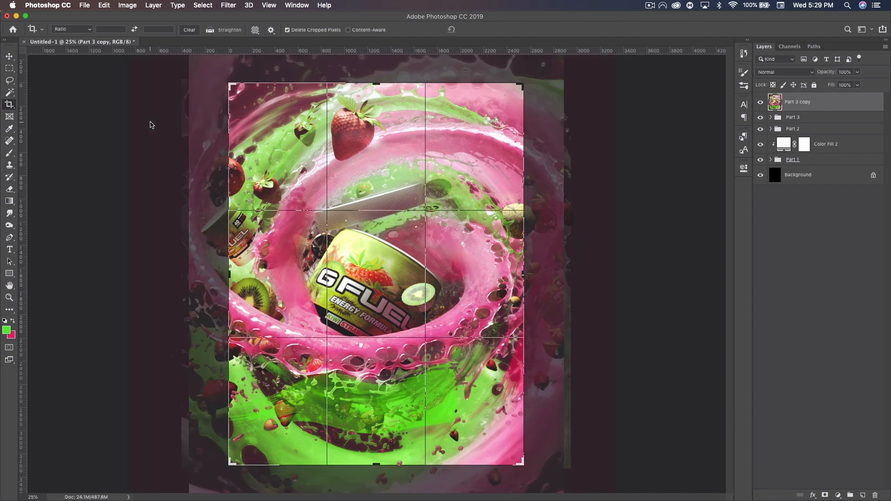
{"action": "key", "text": "v"}
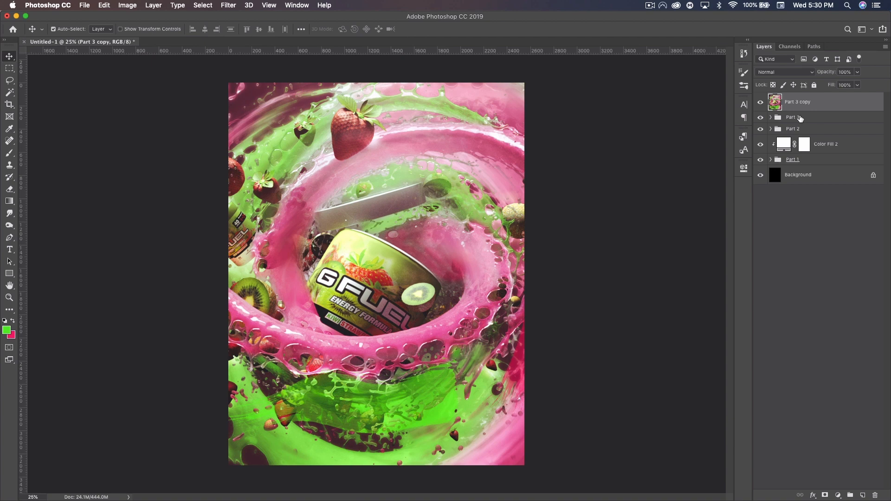
Step: Duplicate the merged Part 3 copy and scale the duplicate down about its center to about 97.5%
{"action": "key", "text": "super+j"}
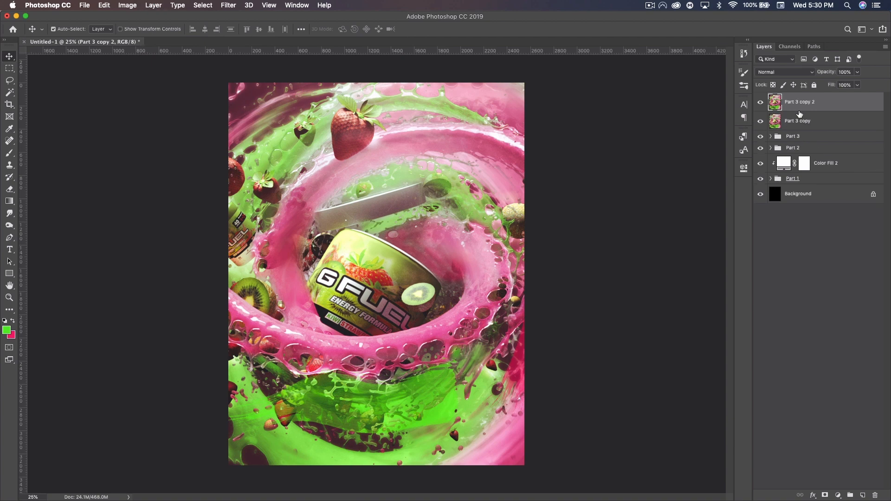
{"action": "key", "text": "super+t"}
{"action": "left_click_drag", "start_coordinate": [525, 83], "coordinate": [520, 87]}
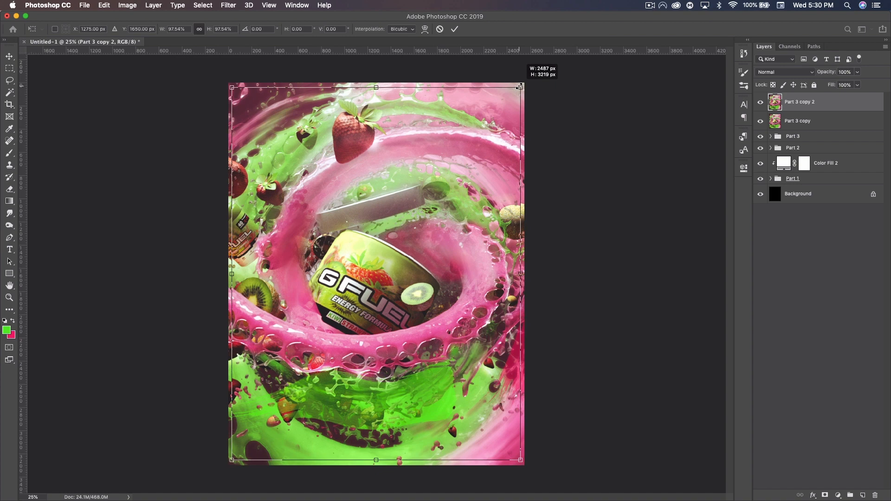
{"action": "key", "text": "Return"}
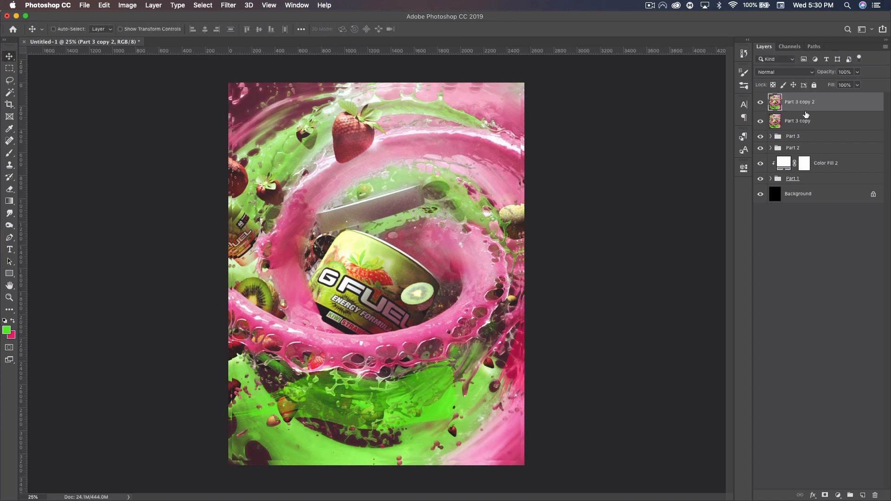
Step: Add a new layer filled with the pink background color and place it beneath the Part 3 copy layer
{"action": "left_click", "coordinate": [818, 125]}
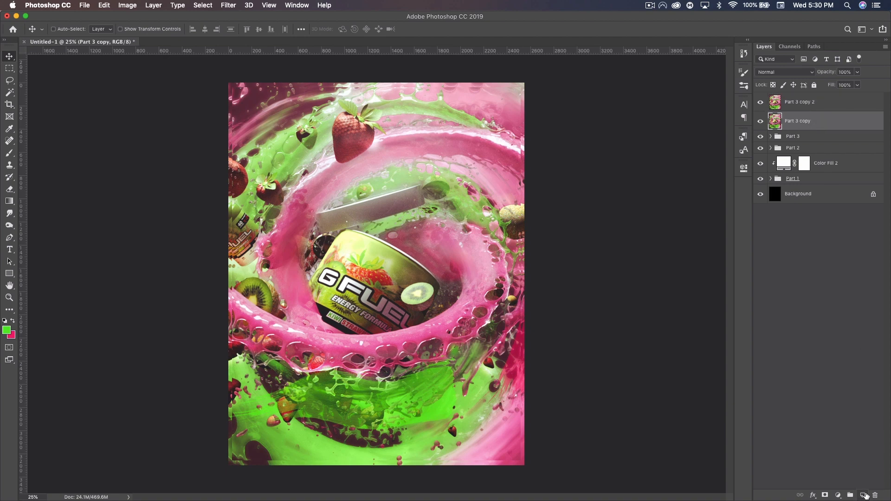
{"action": "left_click", "coordinate": [864, 495]}
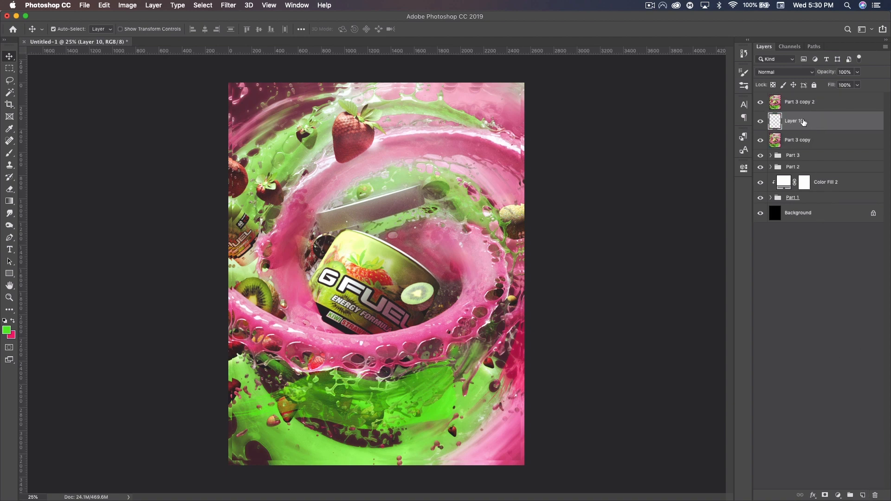
{"action": "key", "text": "super+BackSpace"}
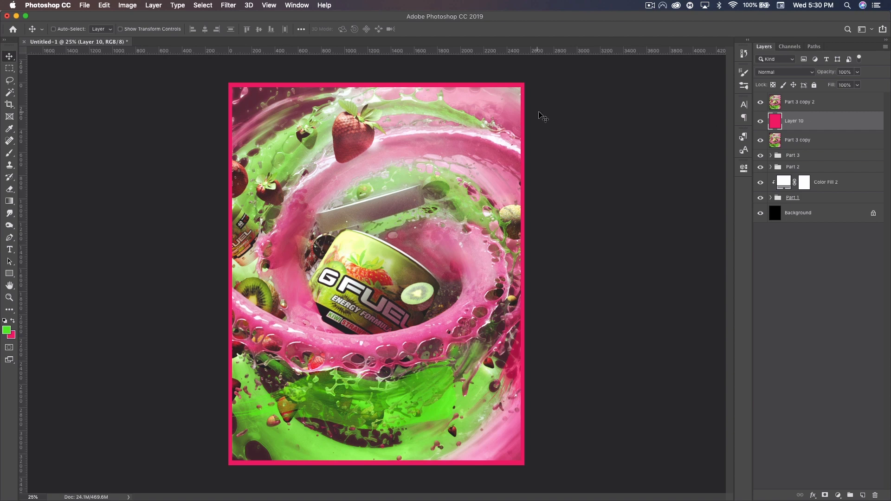
{"action": "left_click_drag", "start_coordinate": [831, 137], "coordinate": [822, 116]}
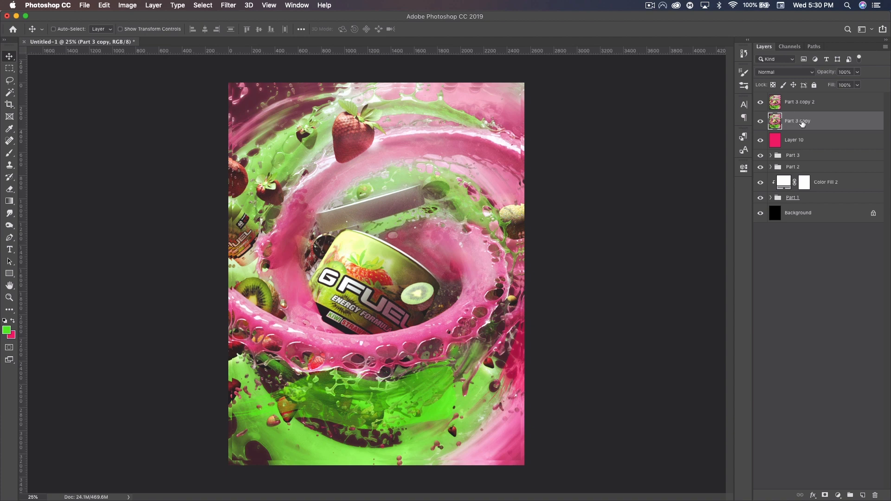
Step: Apply a Gaussian Blur with a 6.4-pixel radius to the Part 3 copy layer
{"action": "left_click", "coordinate": [234, 5]}
{"action": "mouse_move", "coordinate": [329, 116]}
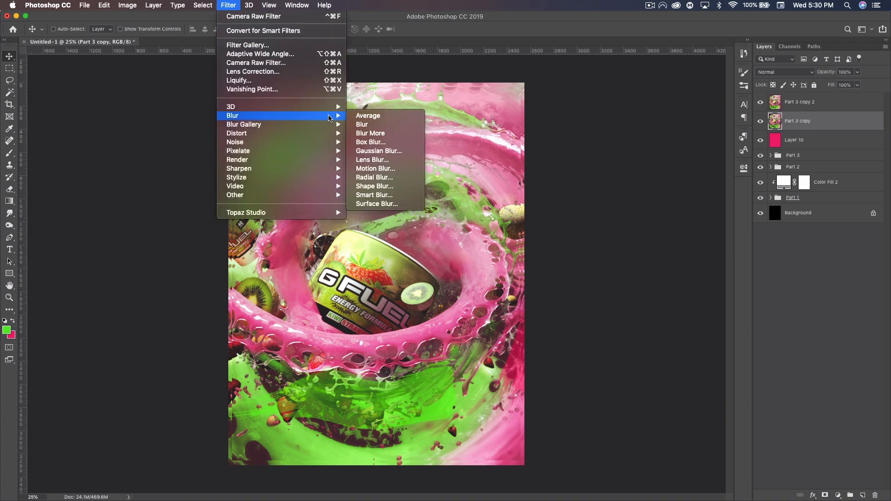
{"action": "left_click", "coordinate": [406, 153]}
{"action": "left_click_drag", "start_coordinate": [539, 300], "coordinate": [552, 300]}
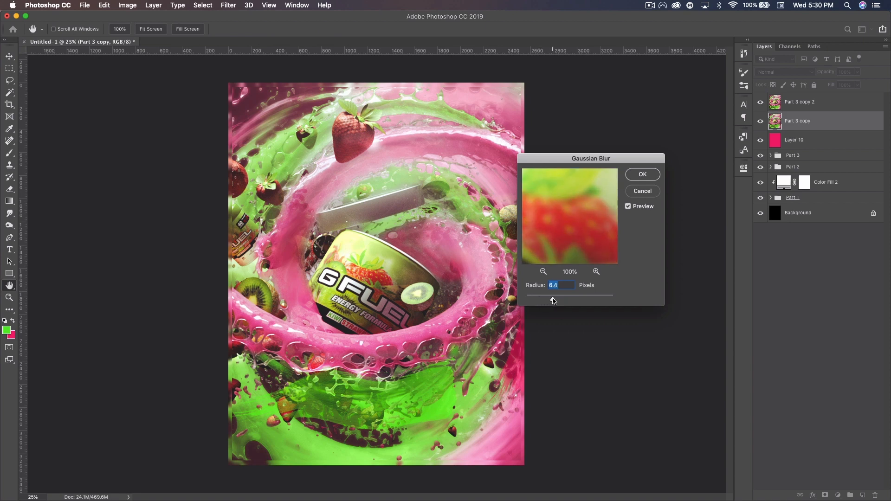
{"action": "left_click", "coordinate": [642, 175]}
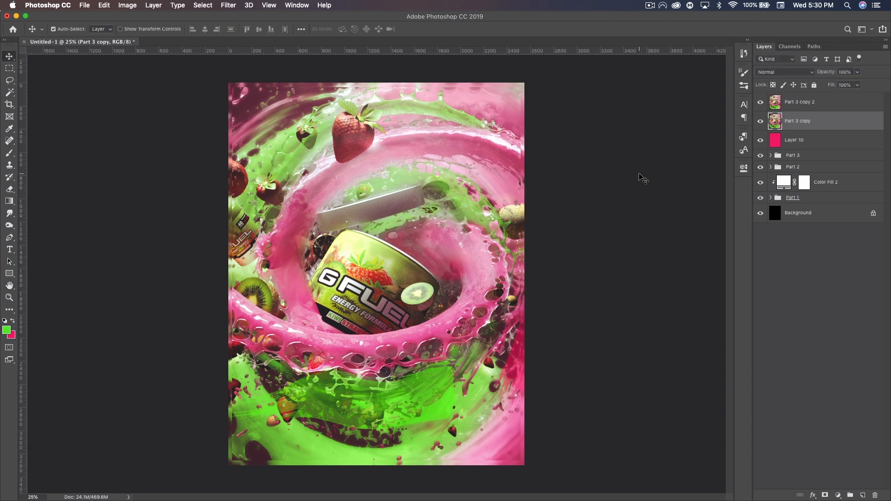
Step: Enlarge the blurred Part 3 copy slightly beyond the canvas to form a border, and select the Part 3 copy 2 layer
{"action": "key", "text": "super+minus"}
{"action": "key", "text": "super+t"}
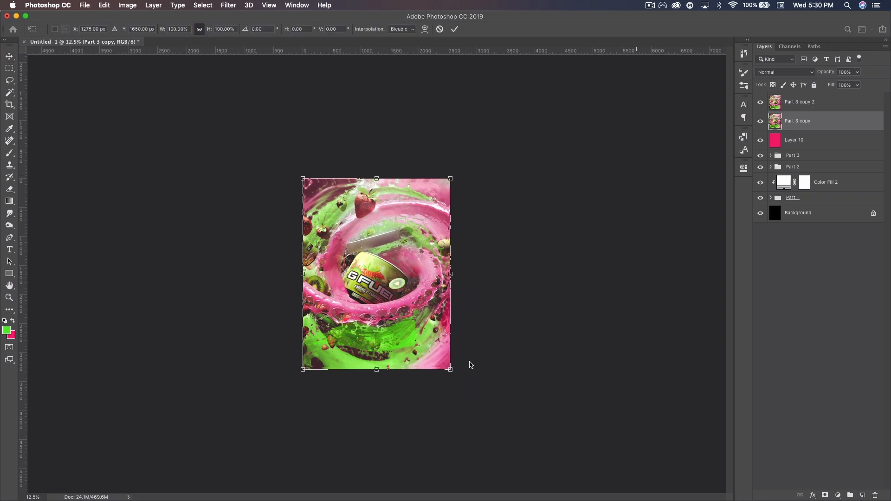
{"action": "left_click_drag", "start_coordinate": [450, 370], "coordinate": [461, 384]}
{"action": "key", "text": "Return"}
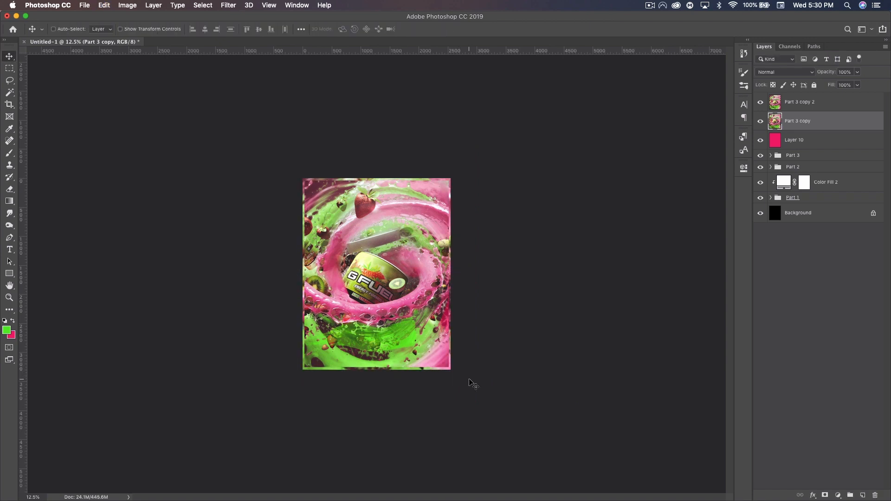
{"action": "key", "text": "super+plus"}
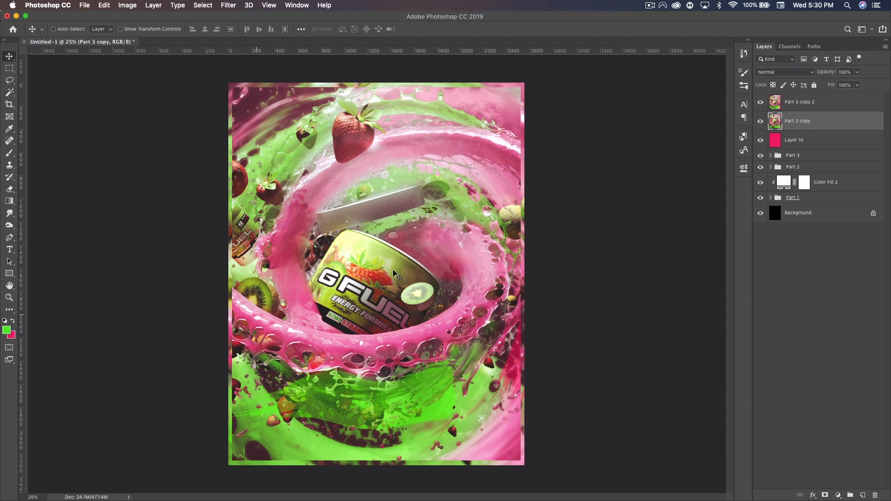
{"action": "left_click", "coordinate": [811, 104]}
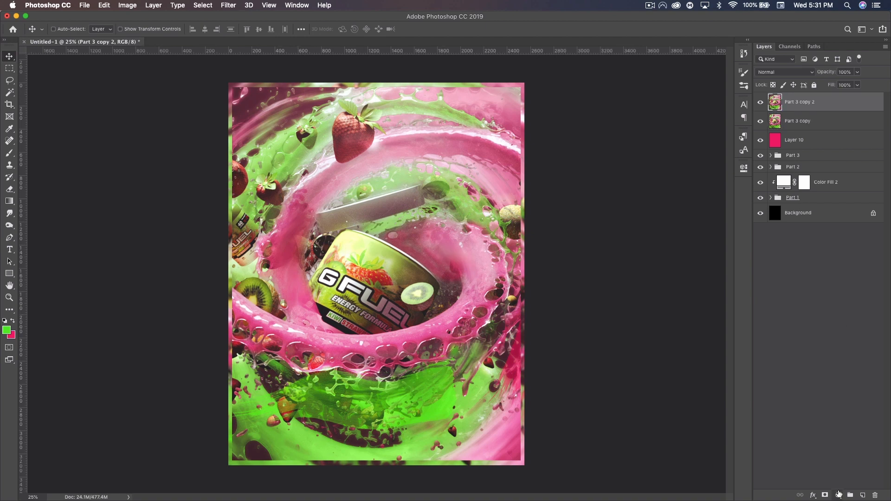
Step: Add a Vibrance adjustment layer above the Part 3 copy 2 layer with vibrance set to +75
{"action": "left_click", "coordinate": [838, 496]}
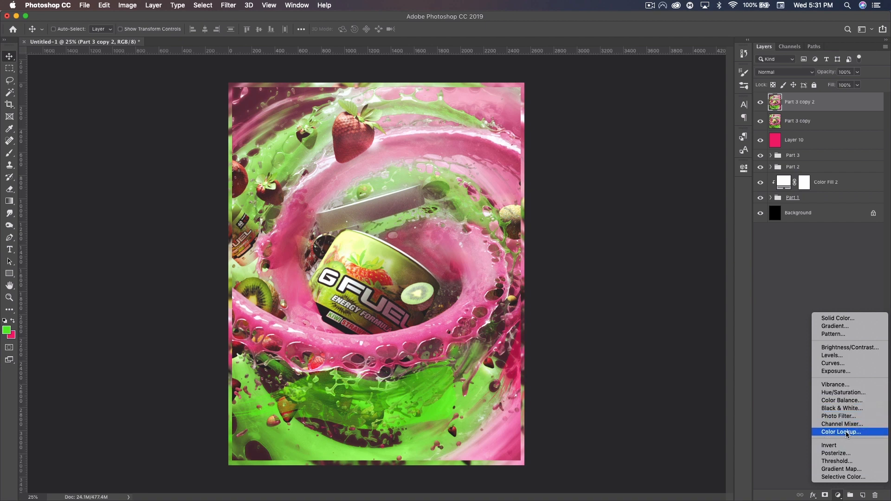
{"action": "left_click", "coordinate": [835, 385]}
{"action": "left_click_drag", "start_coordinate": [669, 199], "coordinate": [707, 201]}
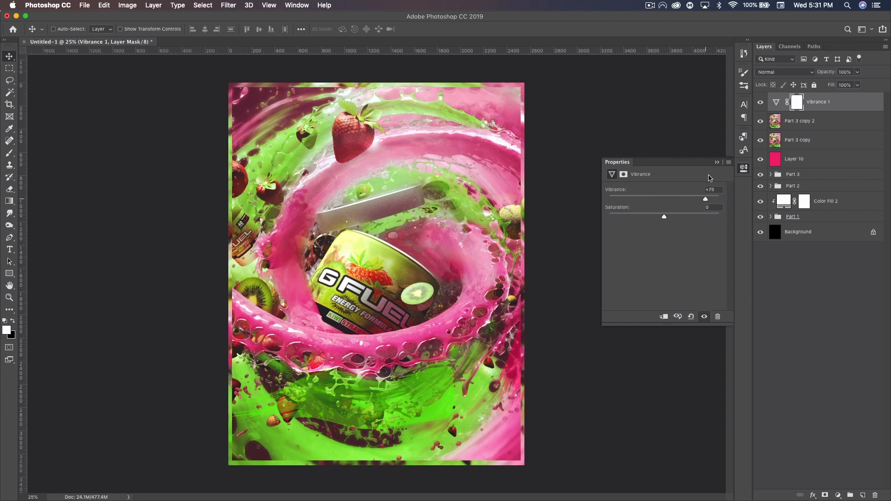
{"action": "left_click", "coordinate": [717, 162]}
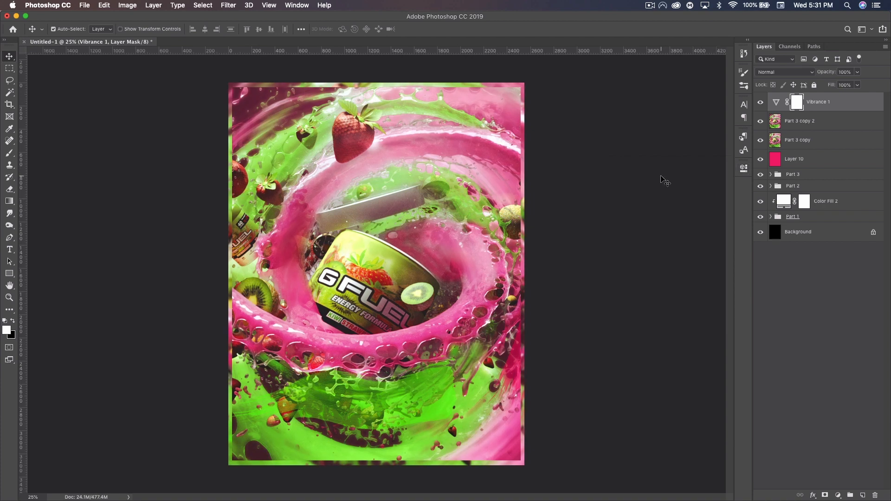
{"action": "key", "text": "super+minus"}
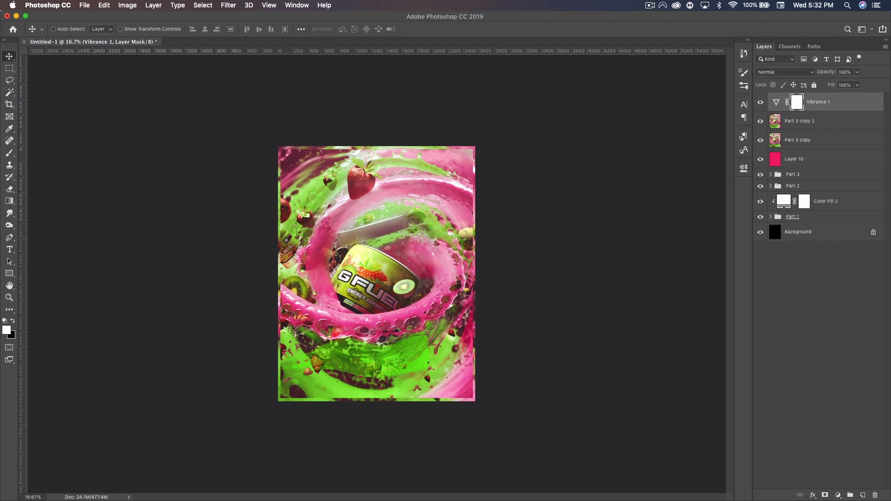
Step: Switch to Finder, preview the Platonic, Napoleon and Cubic poster images as layout references, and return to Photoshop
{"action": "key", "text": "super+Tab"}
{"action": "key", "text": "space"}
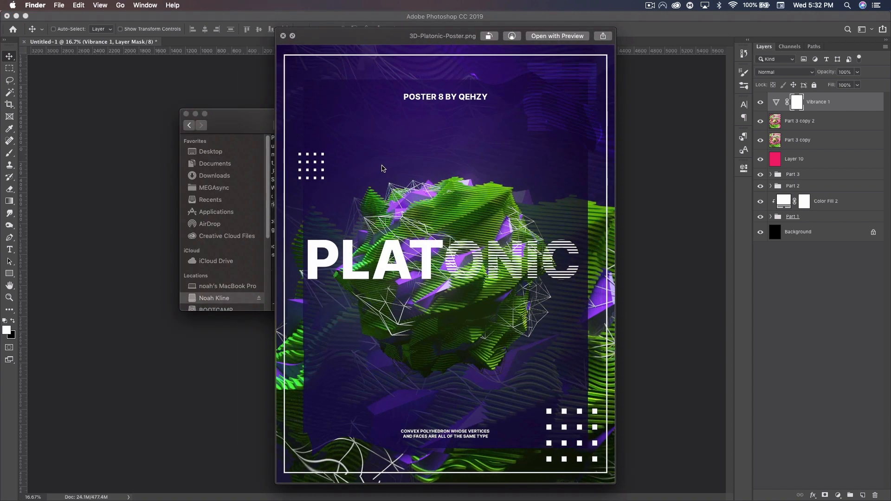
{"action": "key", "text": "Up"}
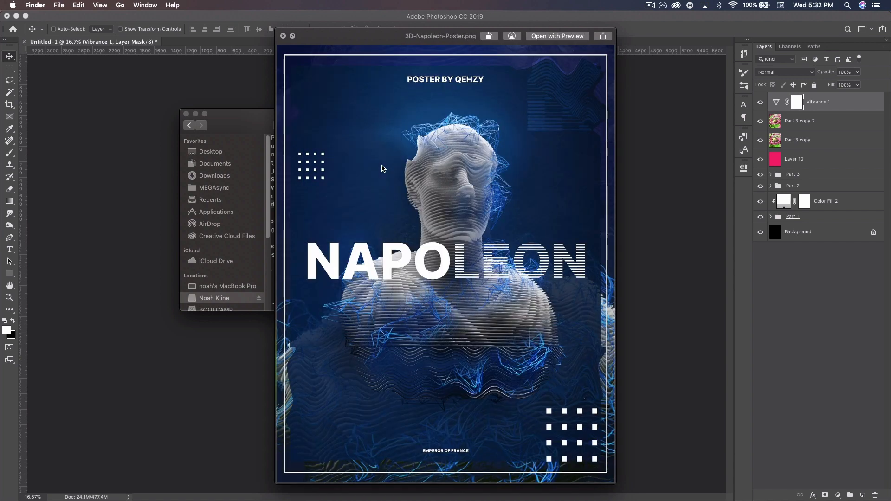
{"action": "key", "text": "Up"}
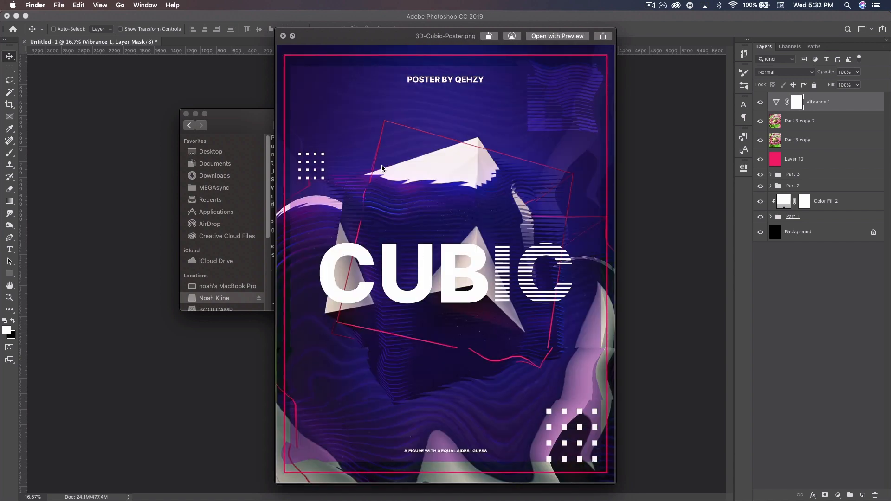
{"action": "key", "text": "Down"}
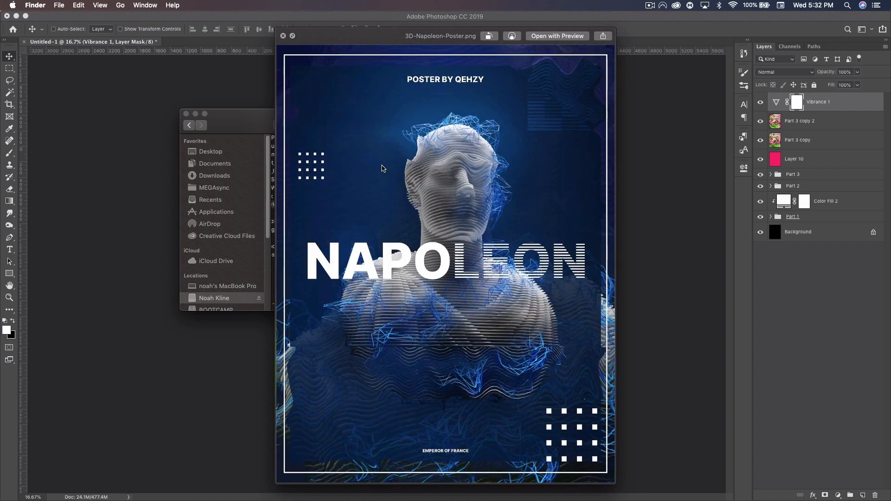
{"action": "left_click", "coordinate": [557, 17]}
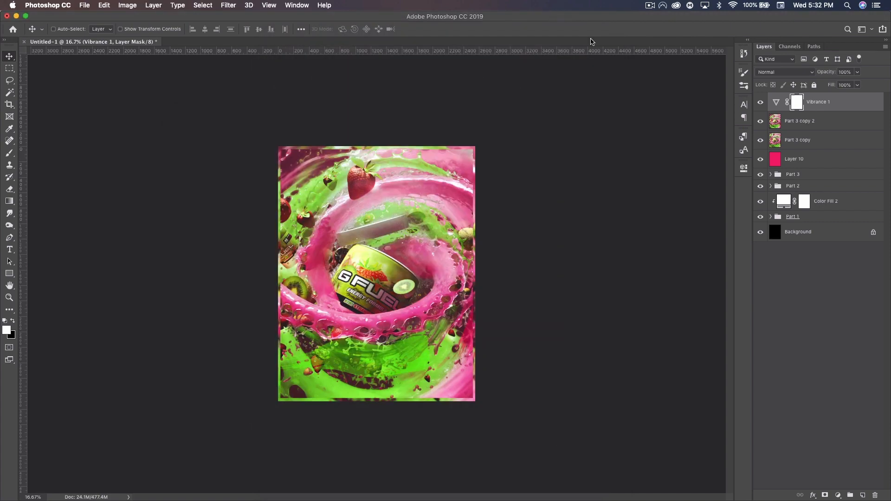